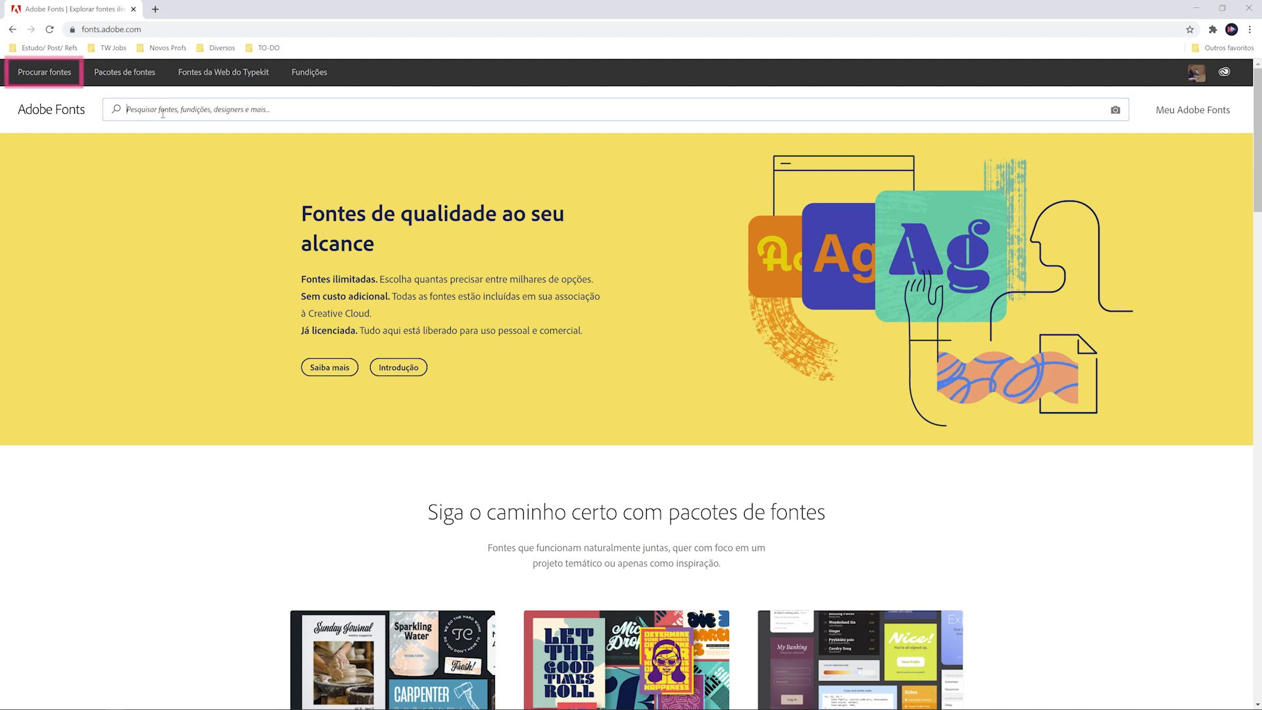
Step: Open the full Adobe Fonts catalogue and filter it to fonts that support the language Português
left_click(32, 75)
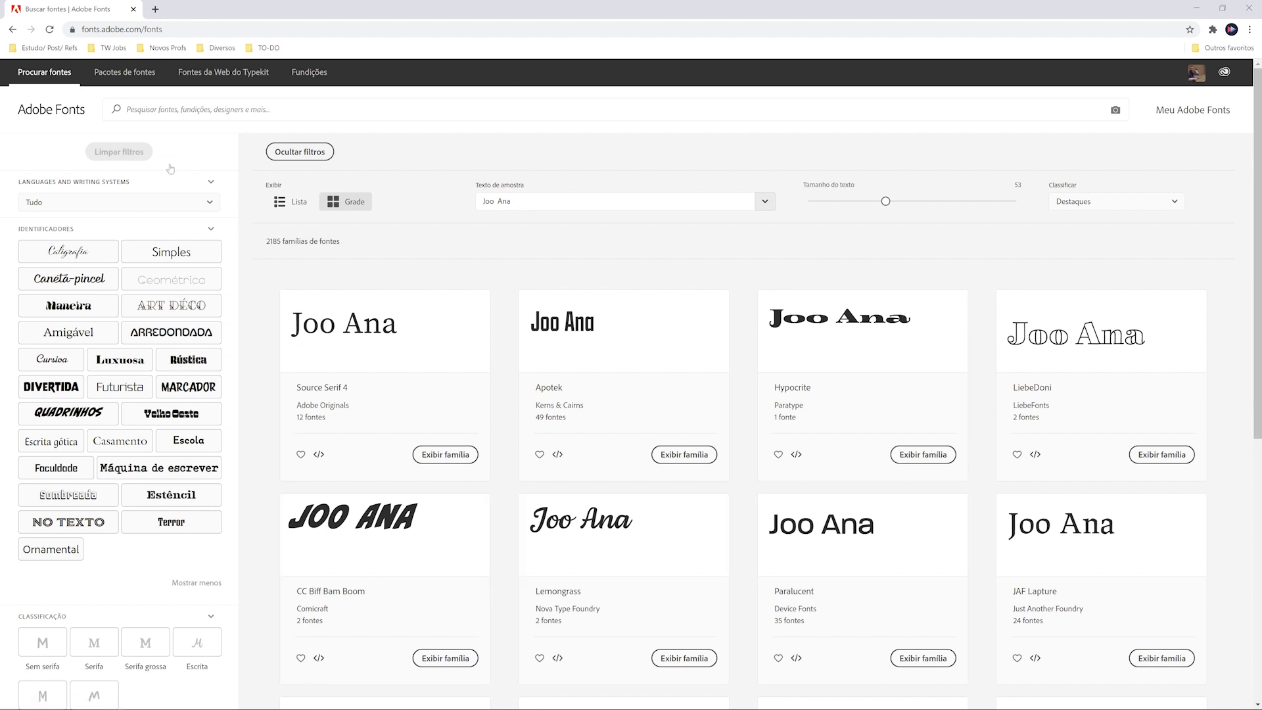
left_click(127, 110)
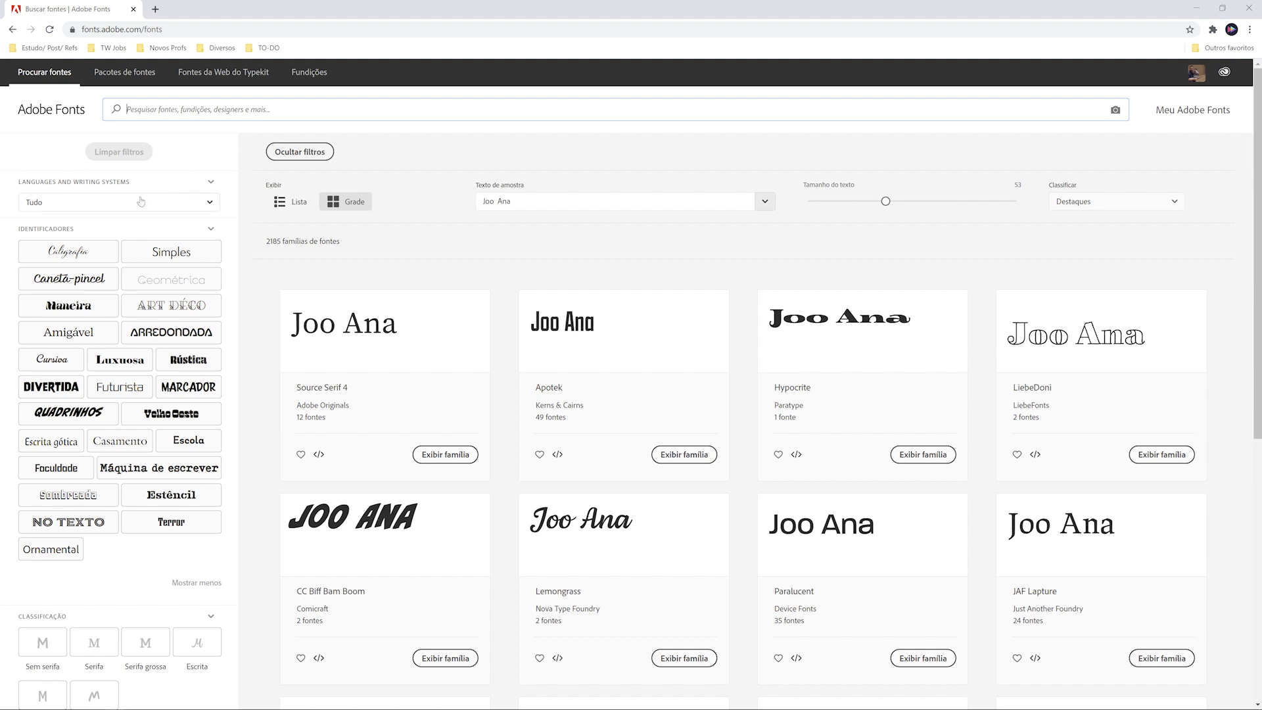
scroll(143, 381, "down", 3)
scroll(142, 380, "down", 5)
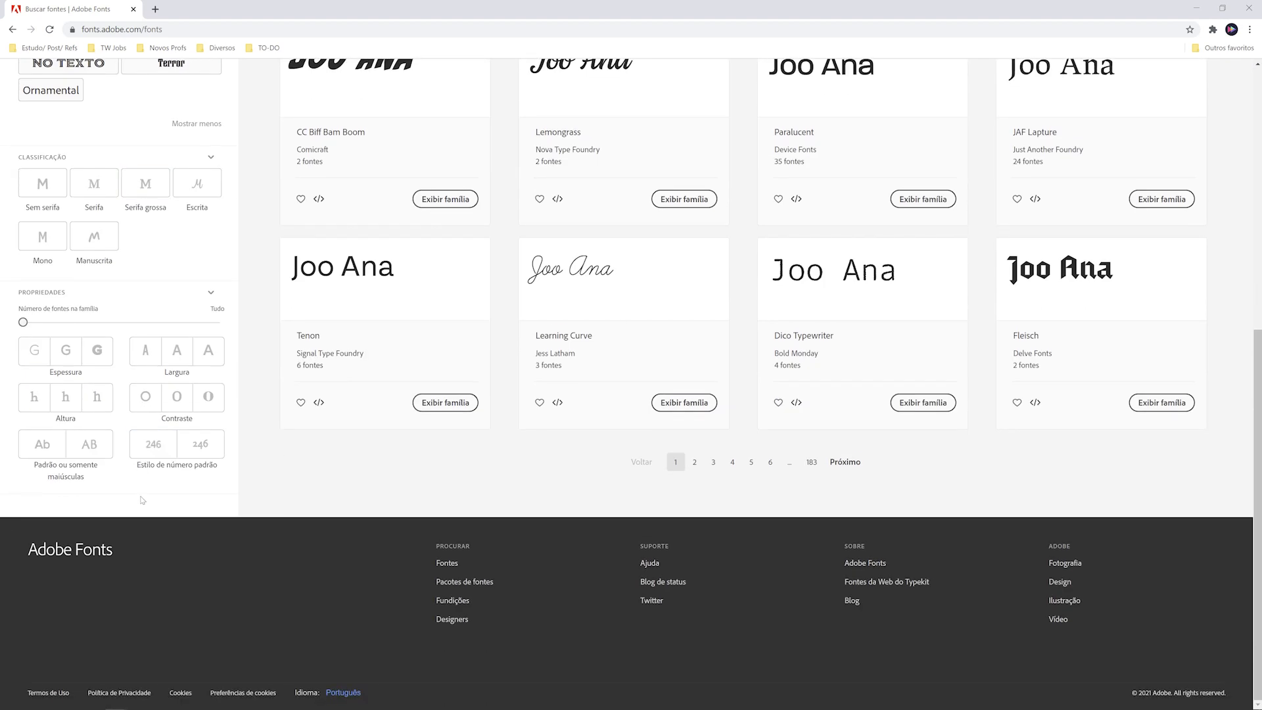
scroll(139, 421, "up", 8)
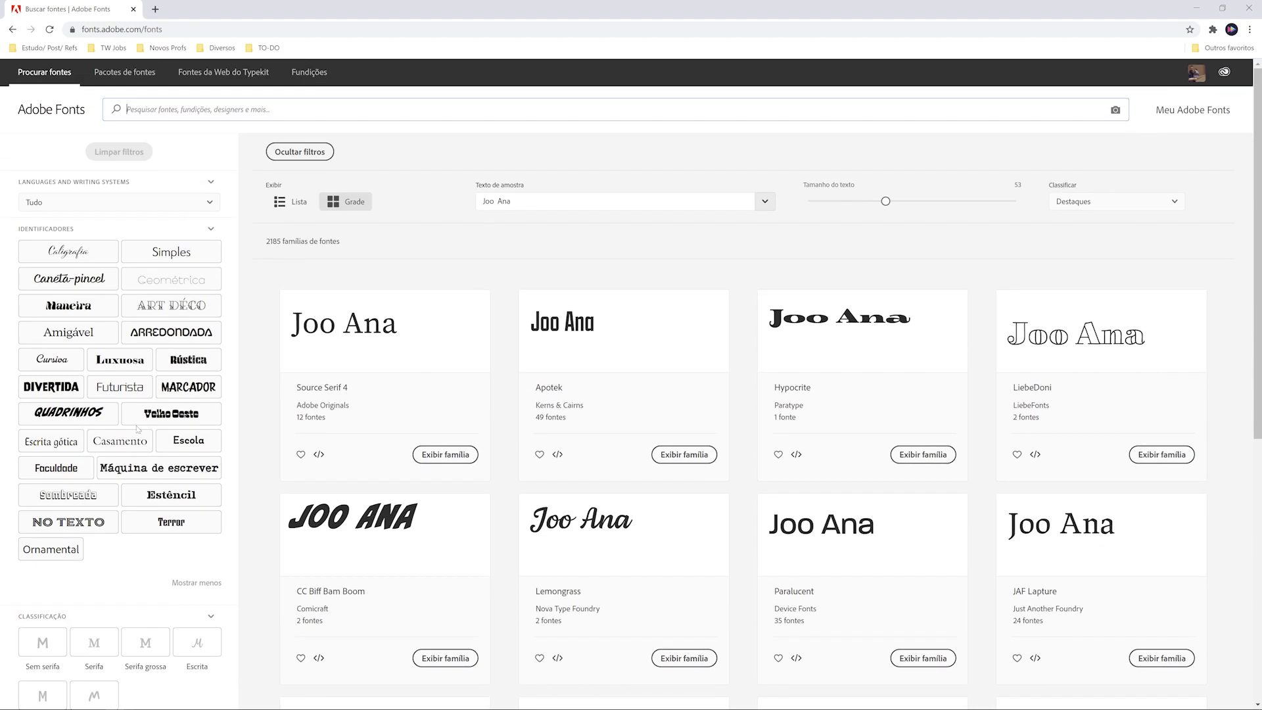
left_click(71, 208)
left_click_drag(220, 241, 212, 374)
scroll(197, 284, "up", 4)
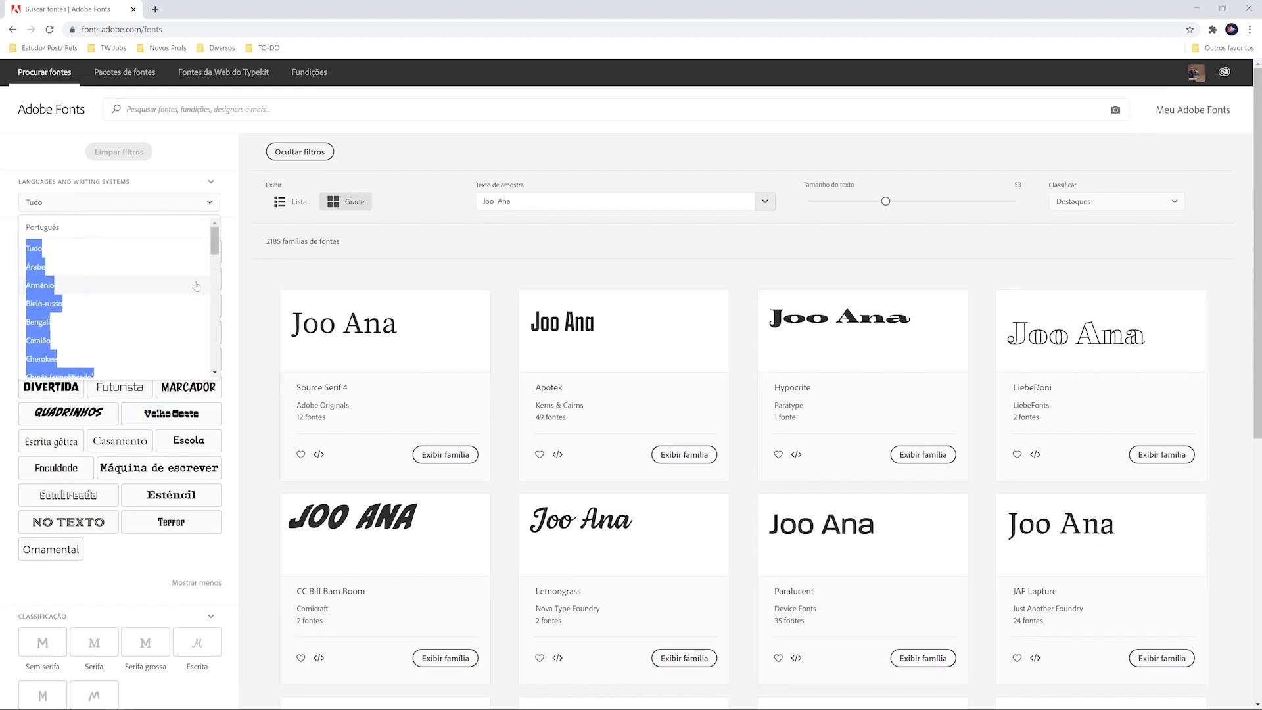
left_click(59, 225)
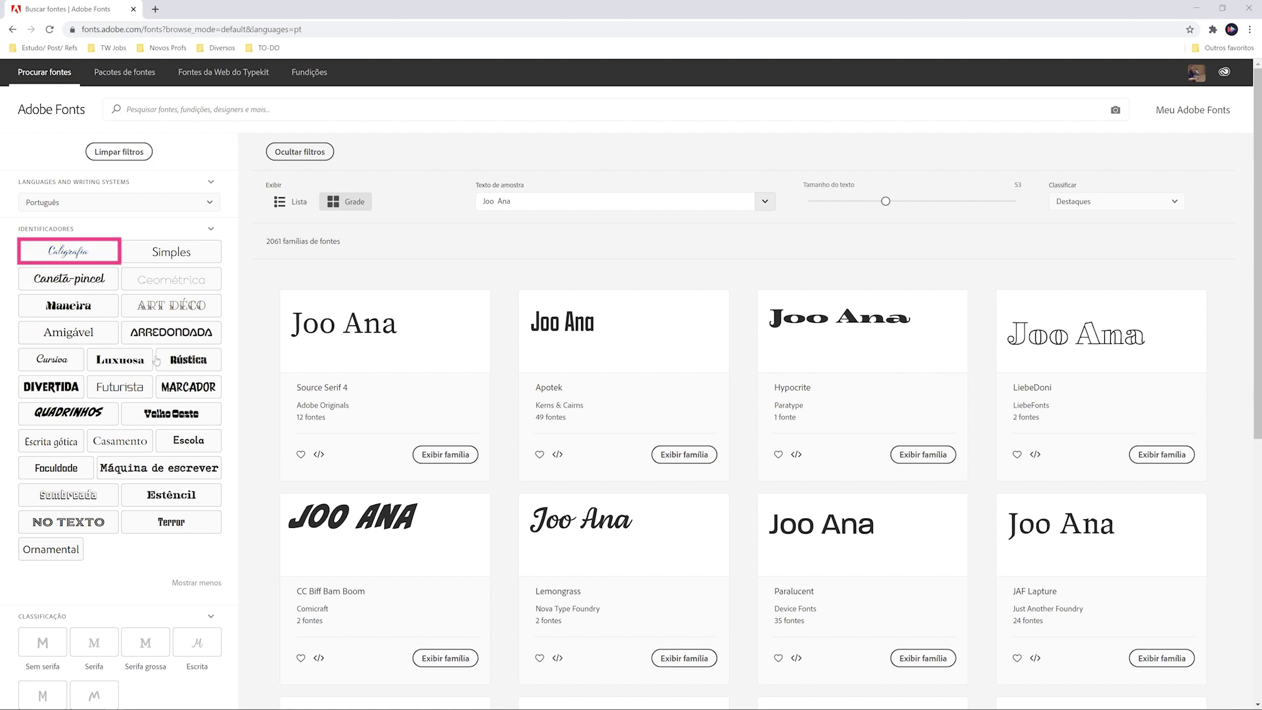
Step: Narrow the font list to the Caligrafia tag and look over the matching families
left_click(72, 258)
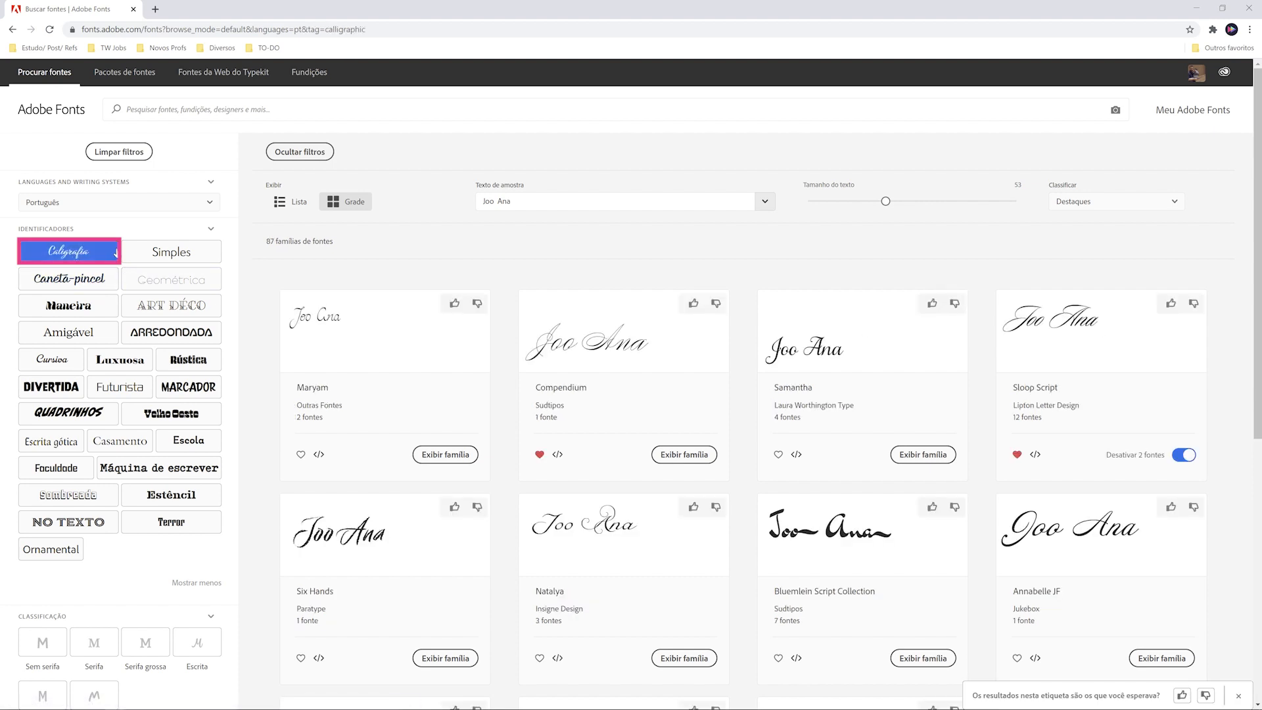
scroll(141, 284, "down", 4)
scroll(141, 284, "down", 4)
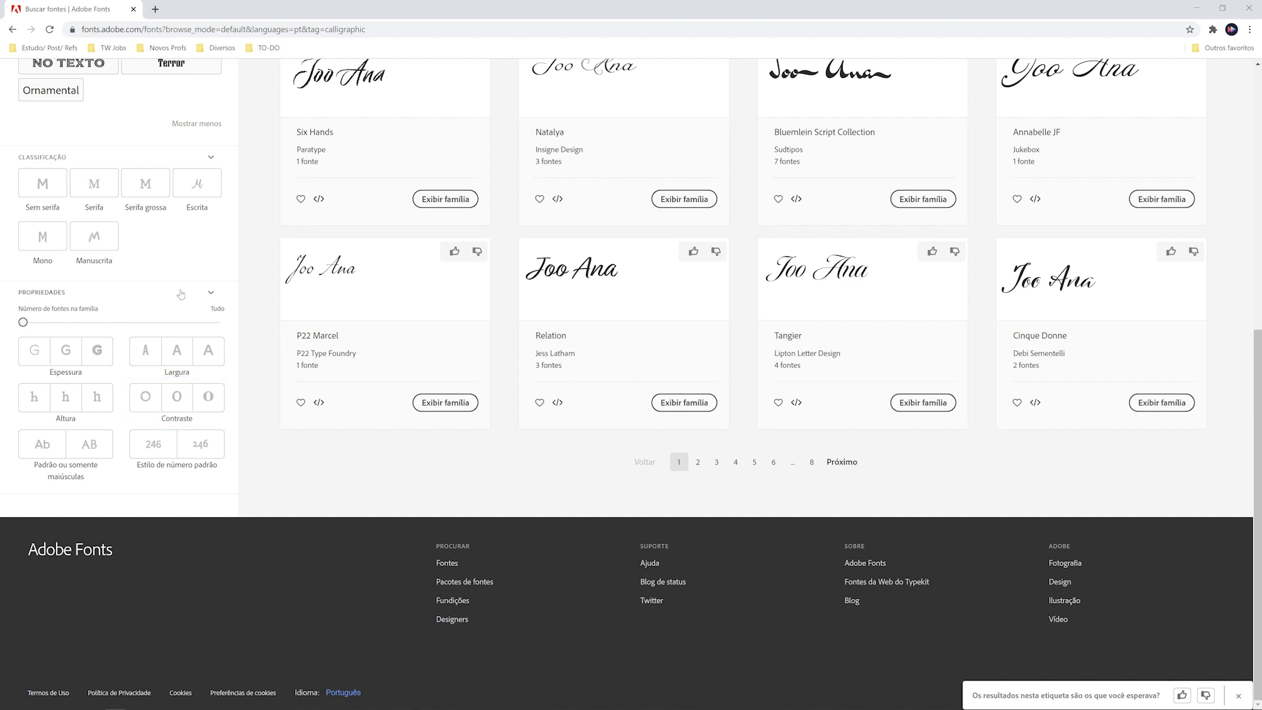
scroll(92, 395, "up", 7)
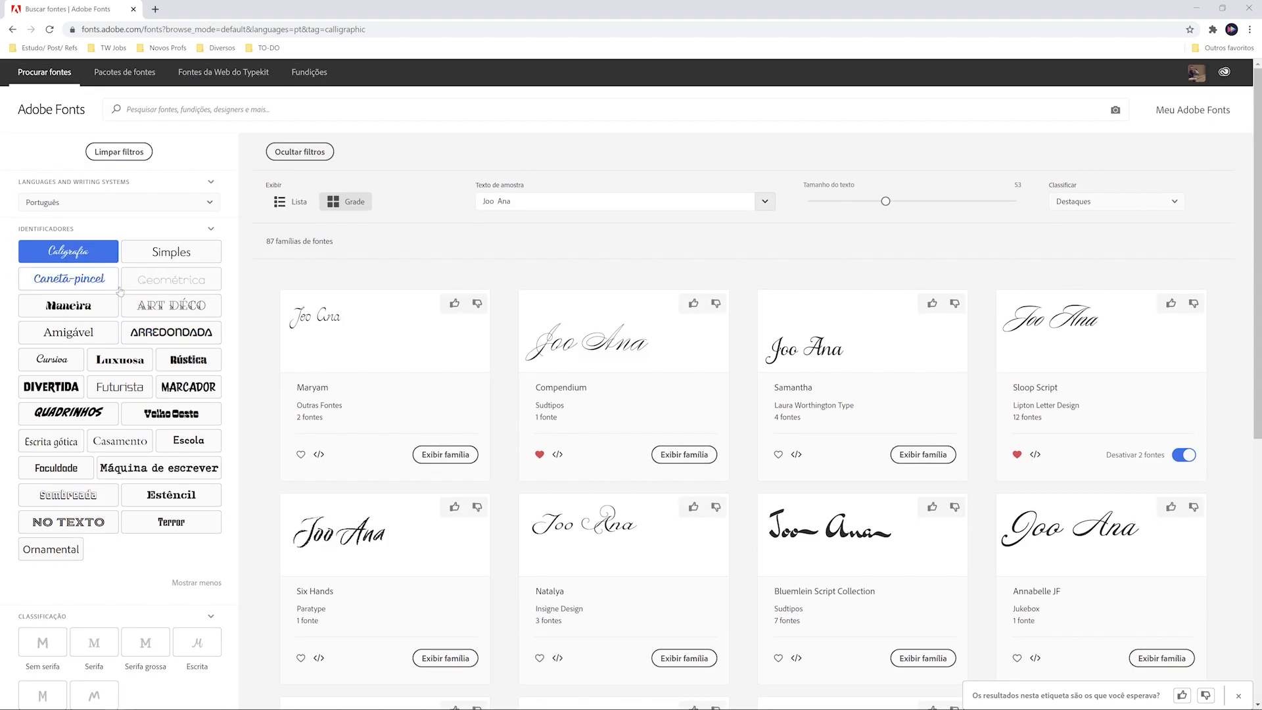
Step: Replace the sample text of the font previews with "Casamento"
left_click_drag(514, 201, 432, 204)
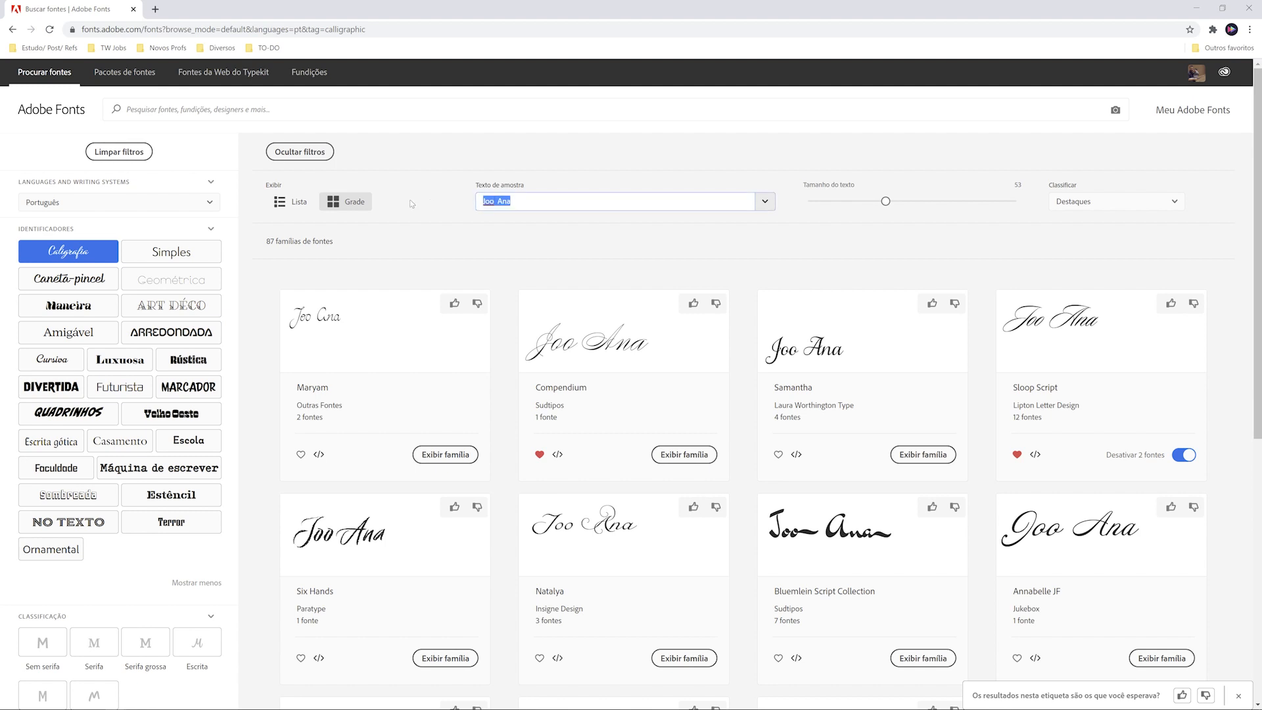
key("BackSpace")
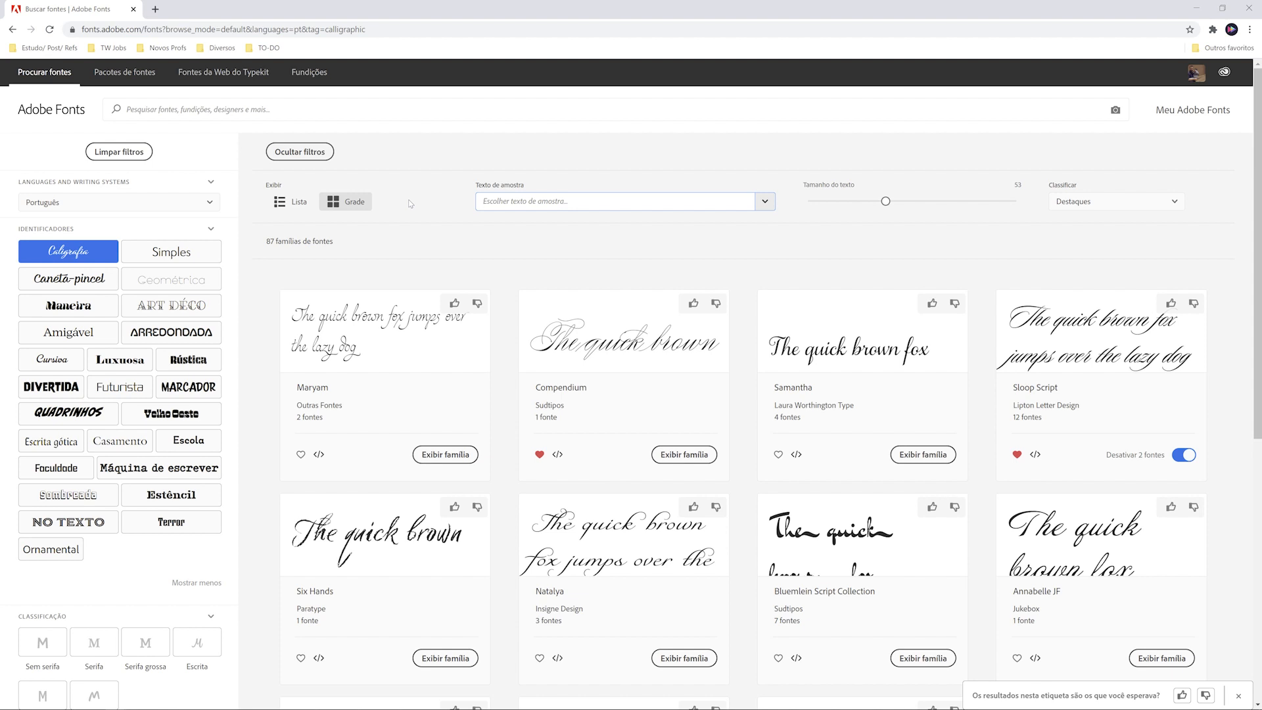
type("Casamento")
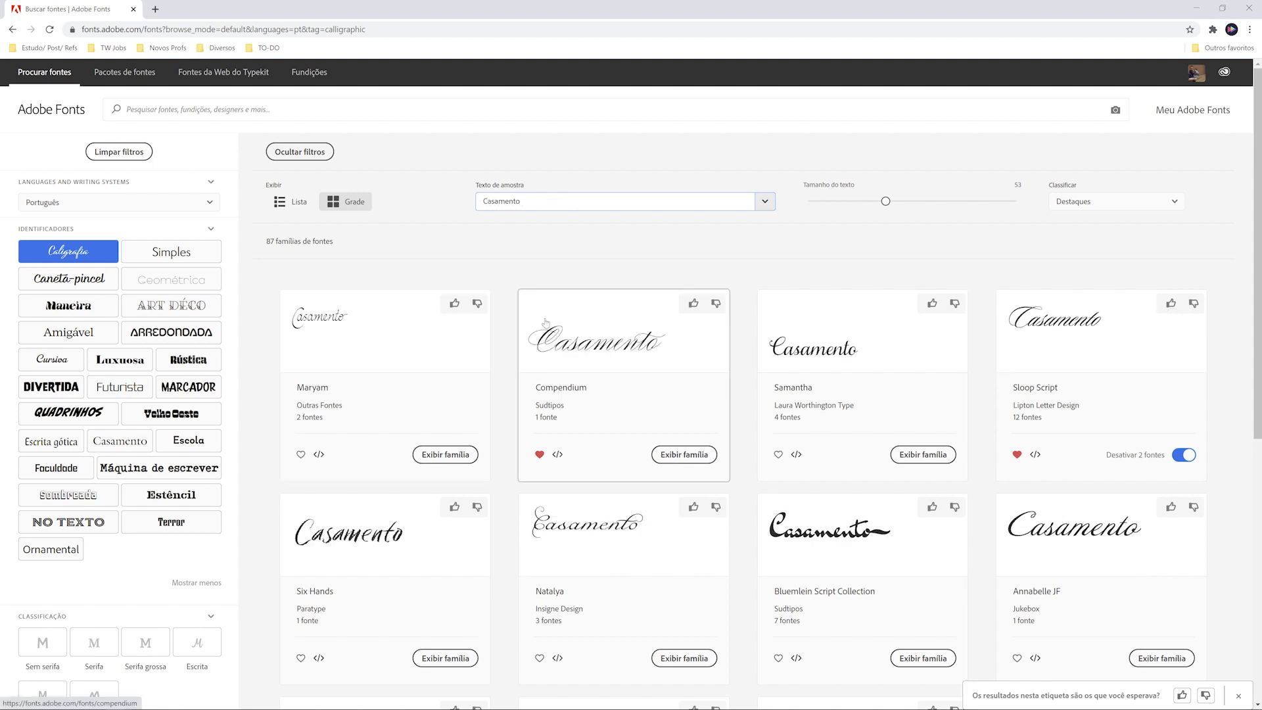
Step: Open the P22 Marcel family from the calligraphic results and activate its P22 Marcel Script Pro font
scroll(981, 353, "down", 4)
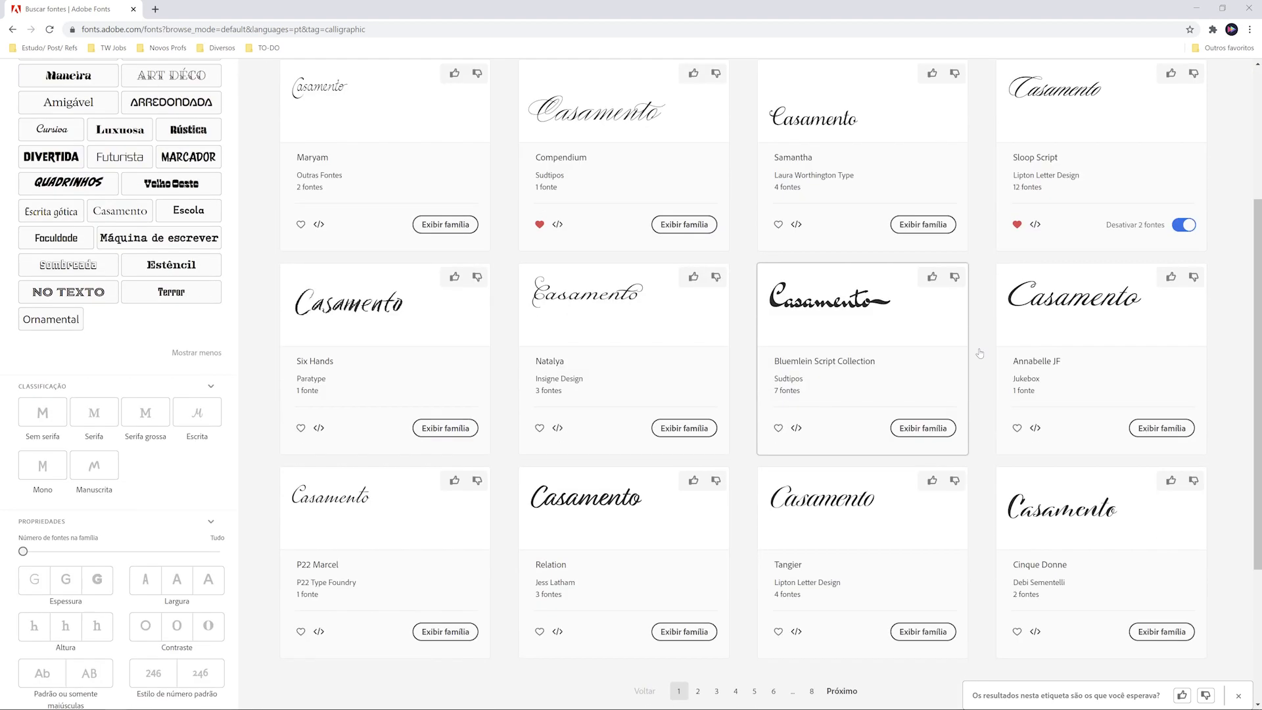
scroll(591, 368, "down", 1)
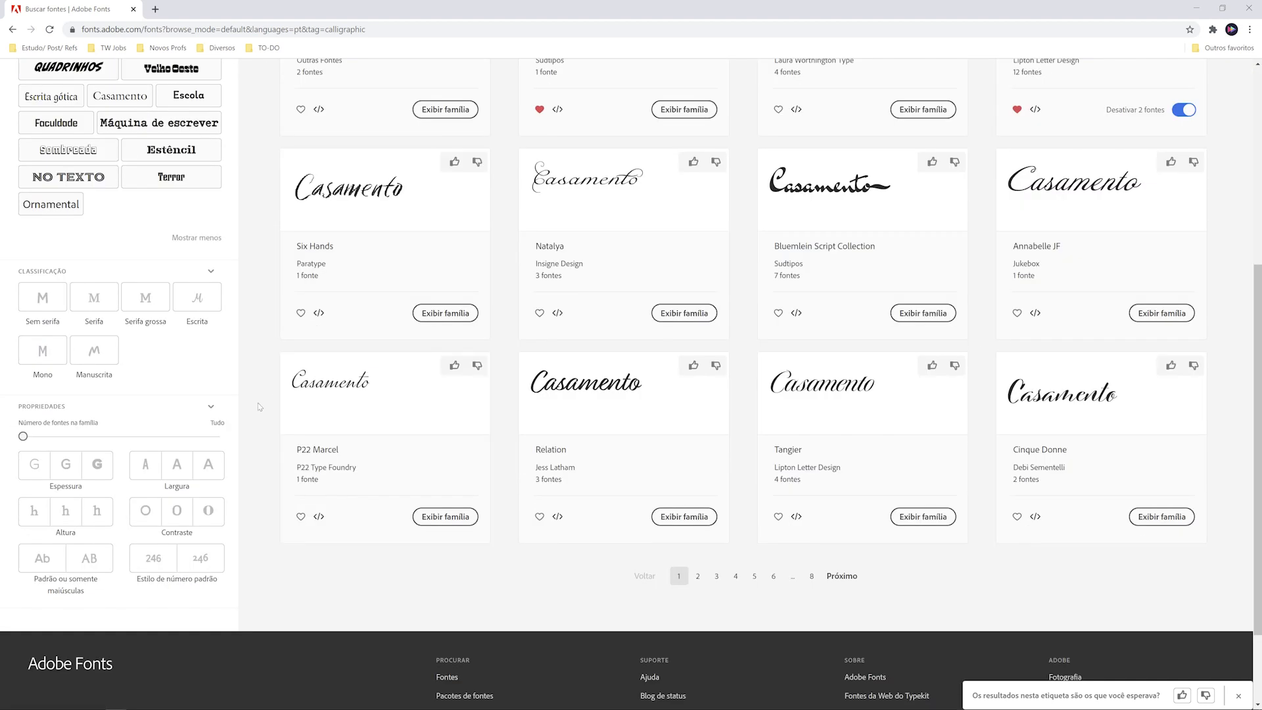
left_click(362, 412)
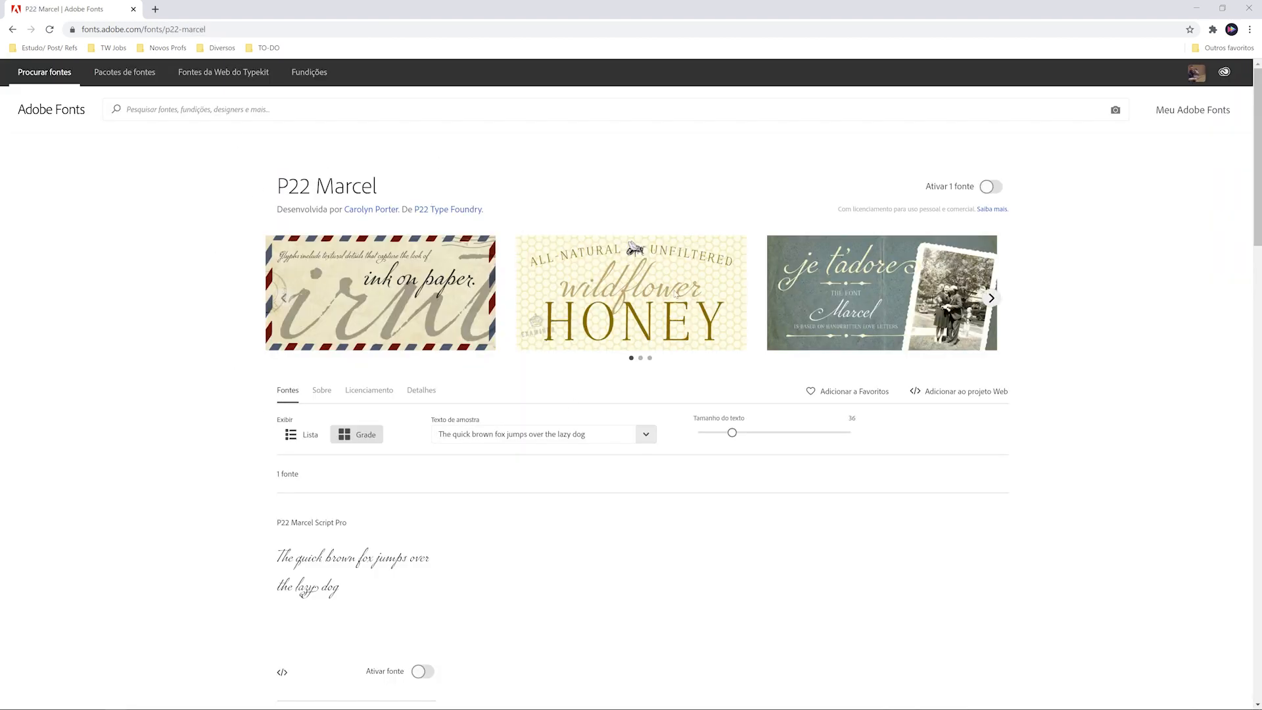
scroll(675, 293, "down", 5)
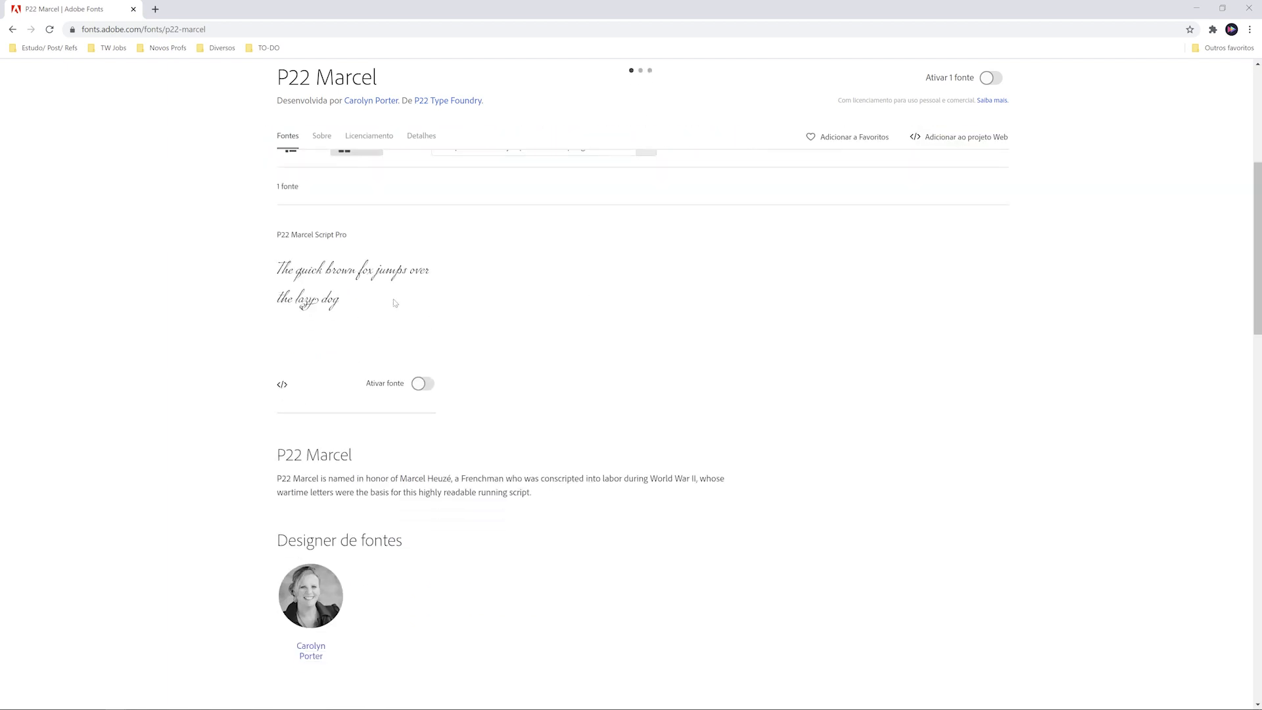
left_click(421, 385)
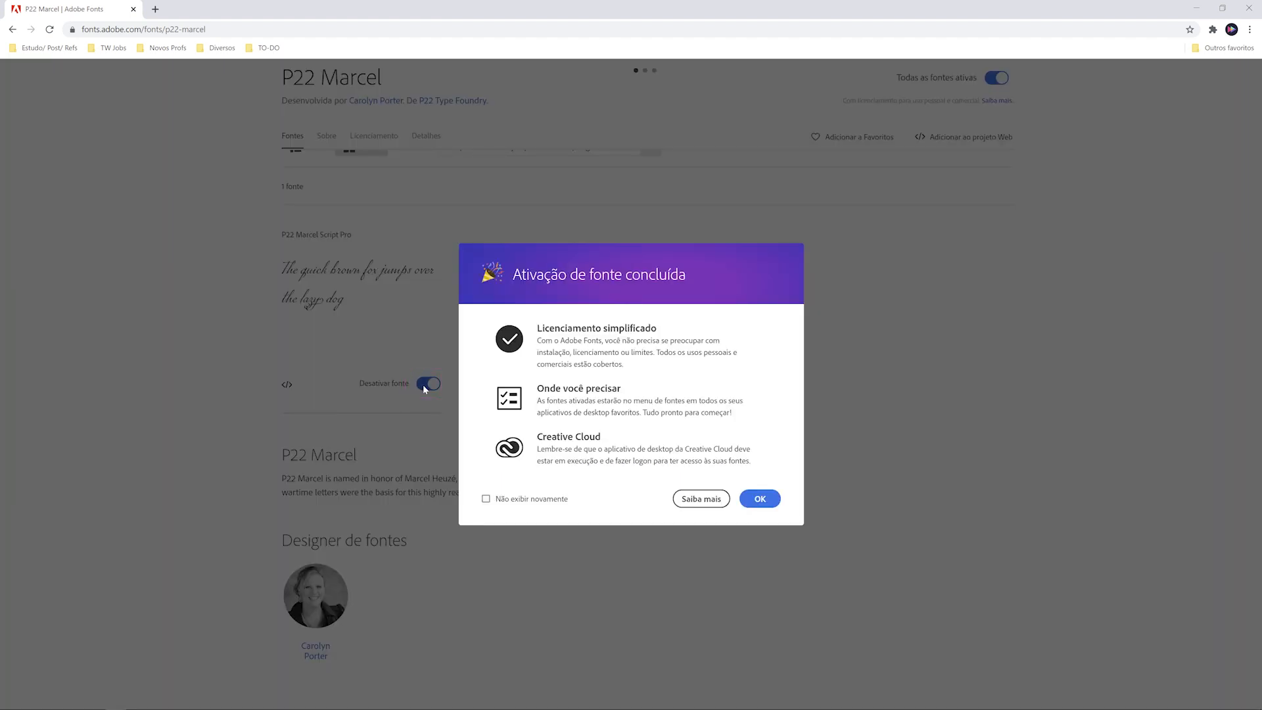
left_click(760, 499)
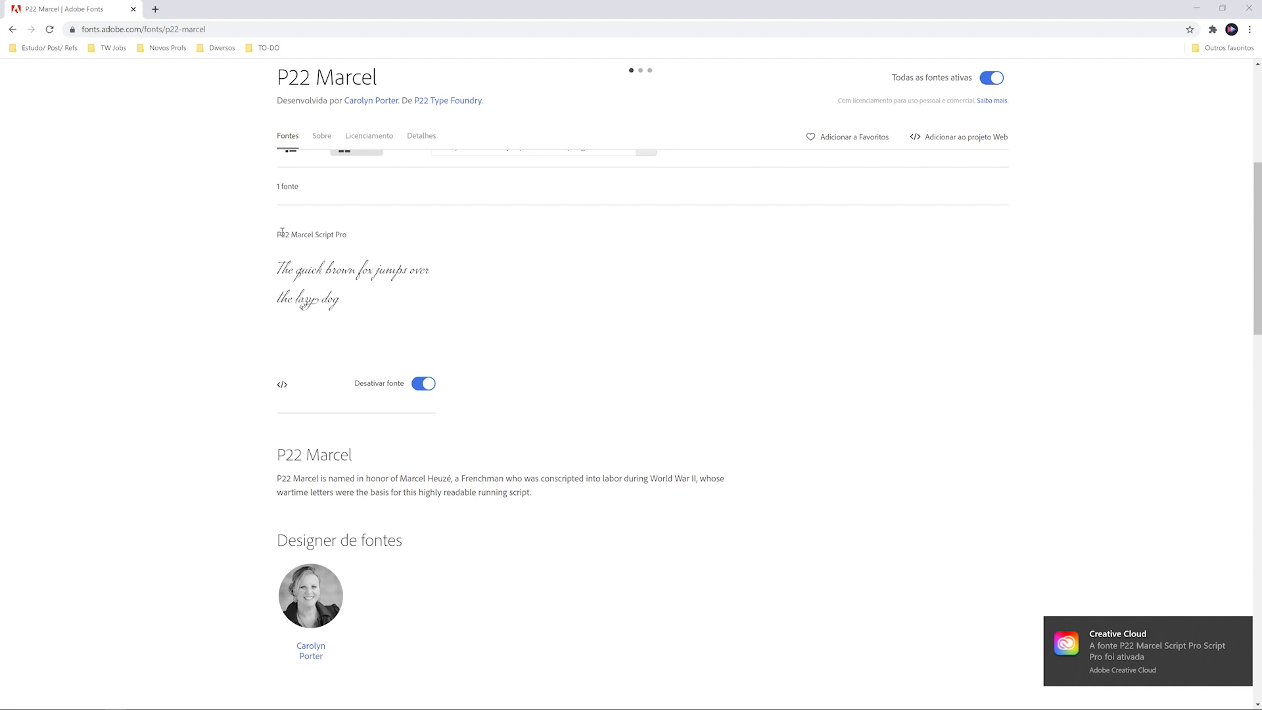
Step: Switch to Premiere Pro and add a "Casamento" text layer in the upper part of the frame at the playhead
left_click(136, 701)
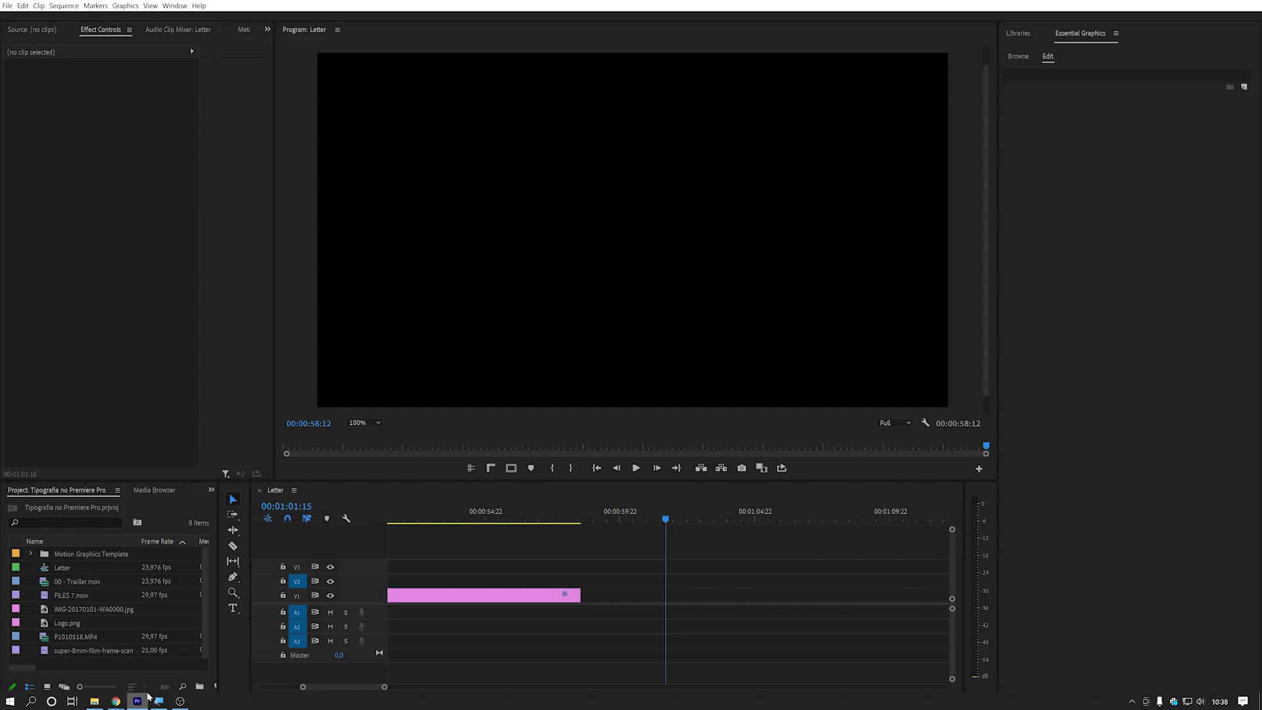
left_click(232, 607)
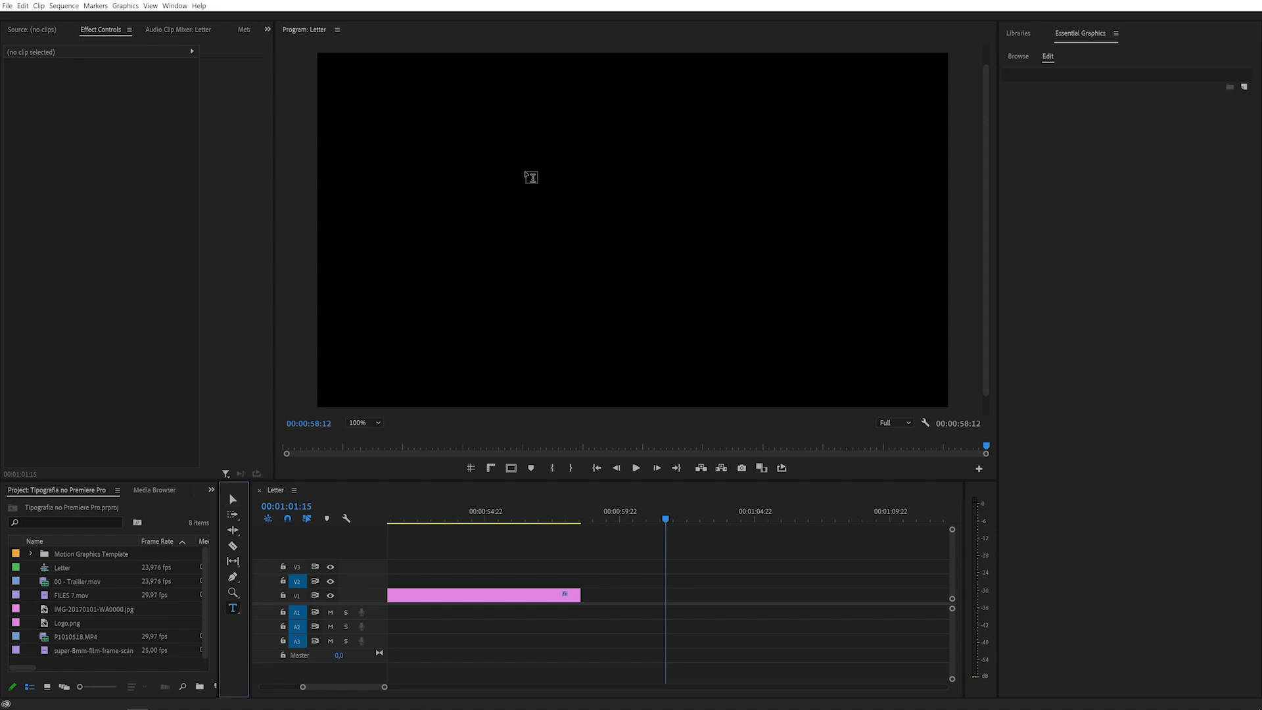
left_click(531, 177)
type("Casamento")
key("ctrl+a")
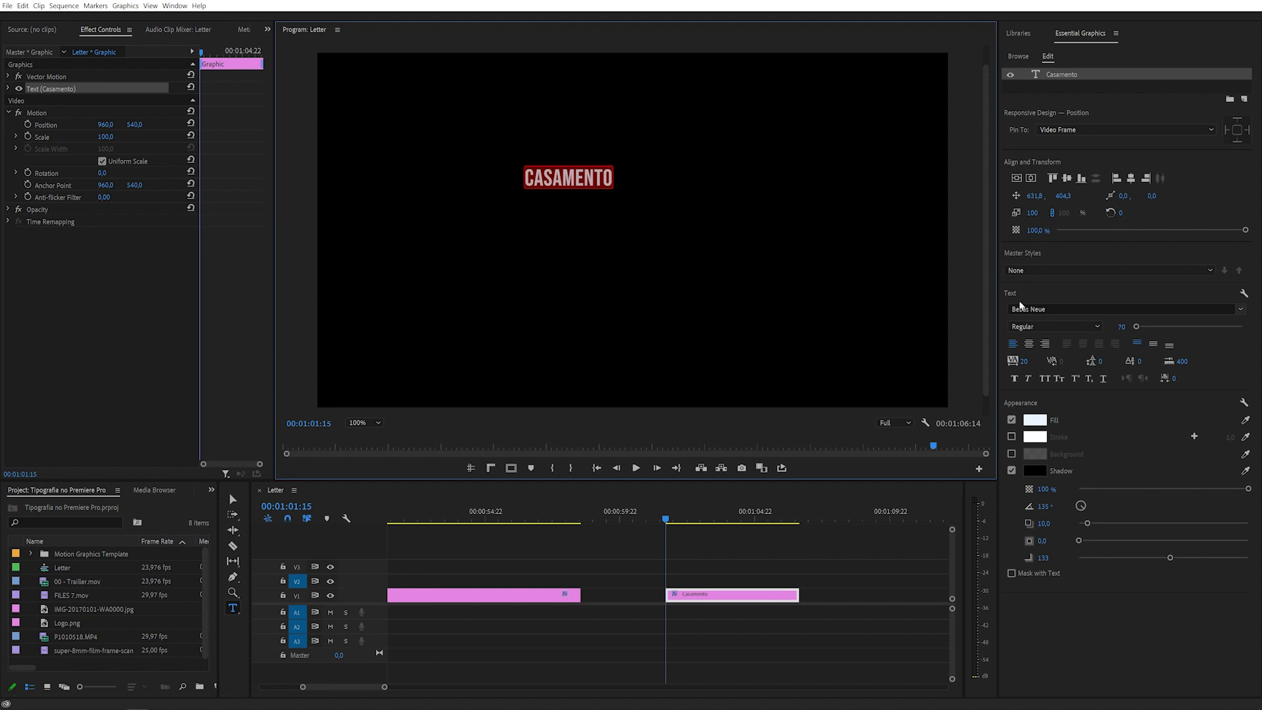
Step: Format the "Casamento" text in P22 Marcel at size 84 and centre it horizontally in the frame
left_click(1036, 310)
type("P2")
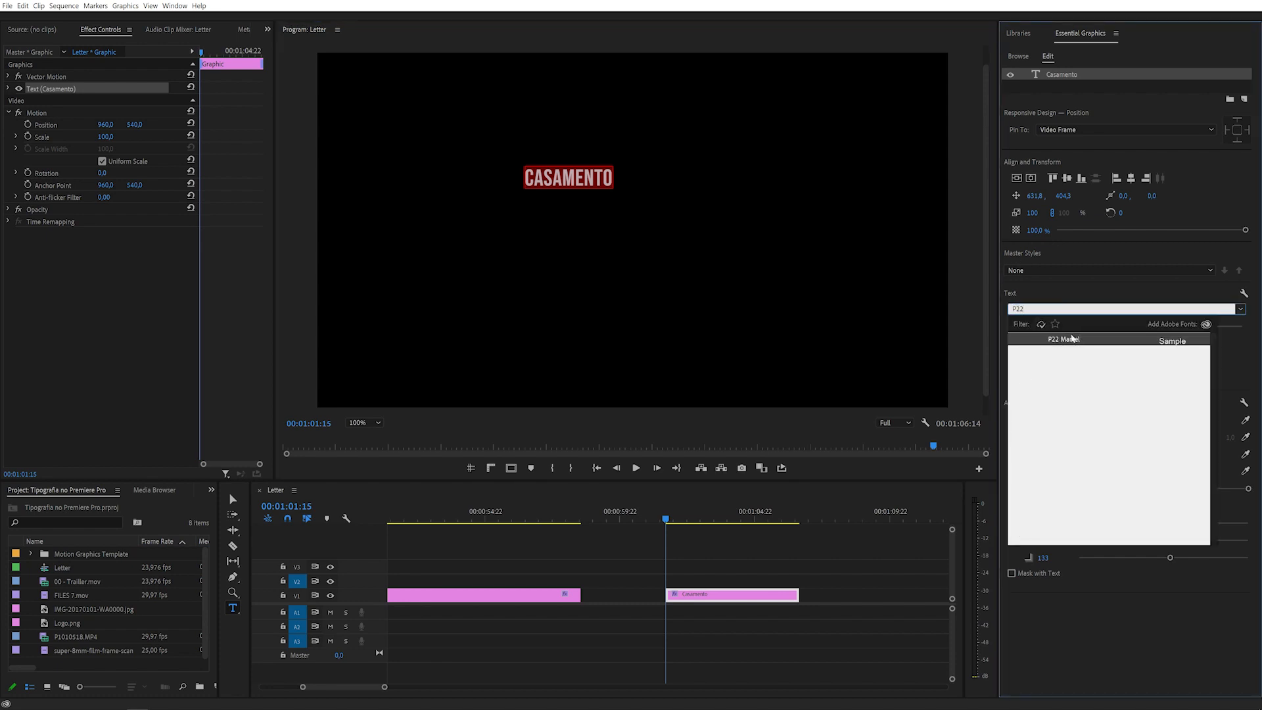
type("2")
left_click(1073, 339)
left_click_drag(1132, 331, 1134, 330)
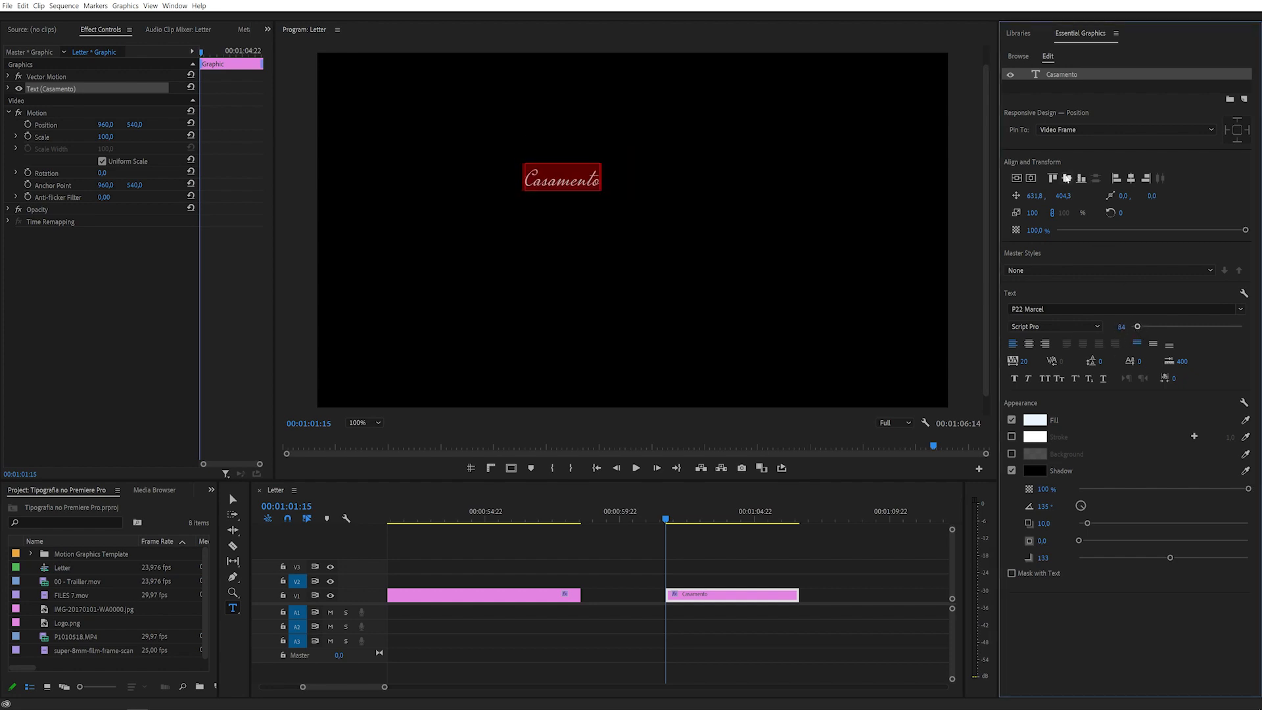
left_click(1132, 182)
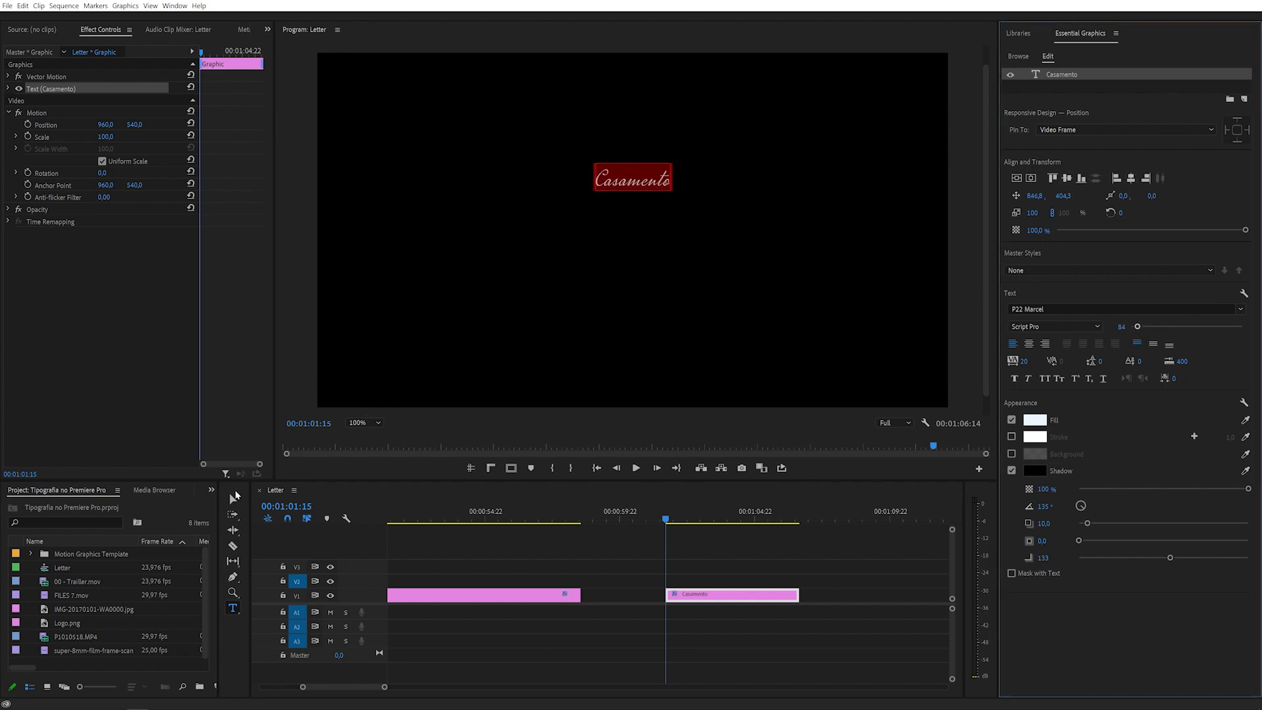
left_click(232, 499)
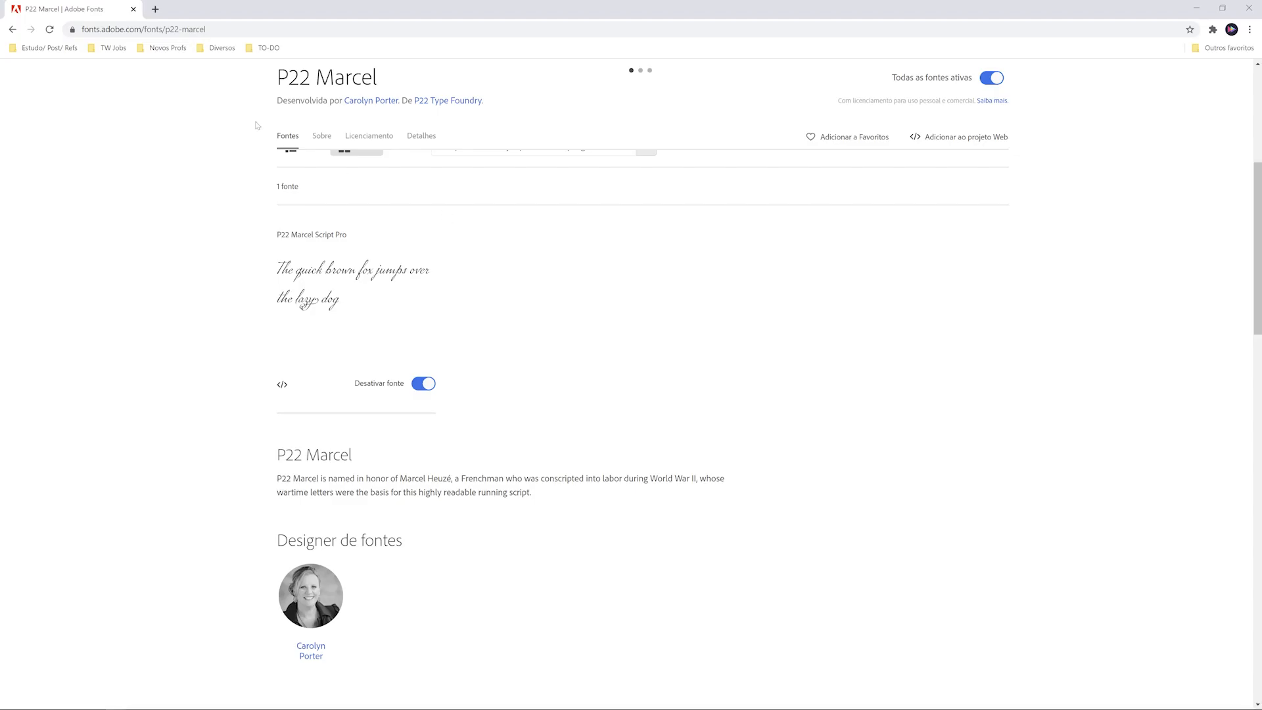
Step: Return to the calligraphic font results in the browser and replace the sample text with a couple's first names joined by "&"
left_click(13, 30)
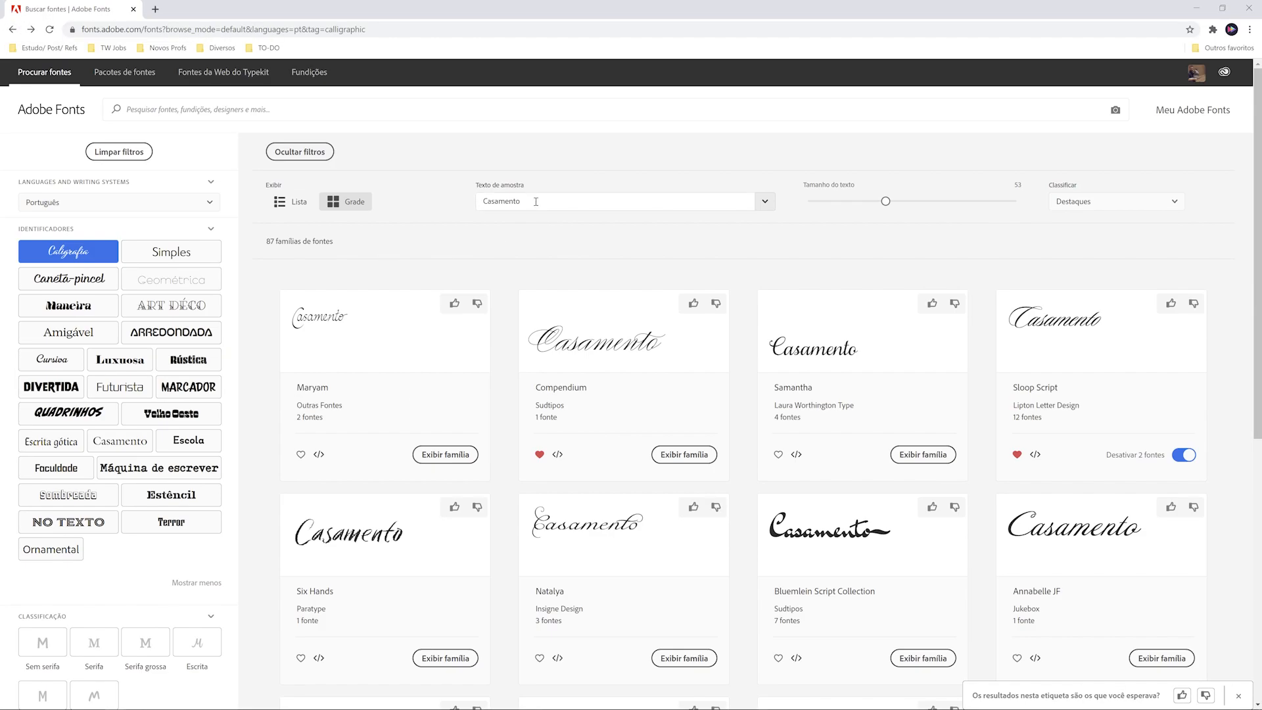
left_click_drag(535, 202, 405, 190)
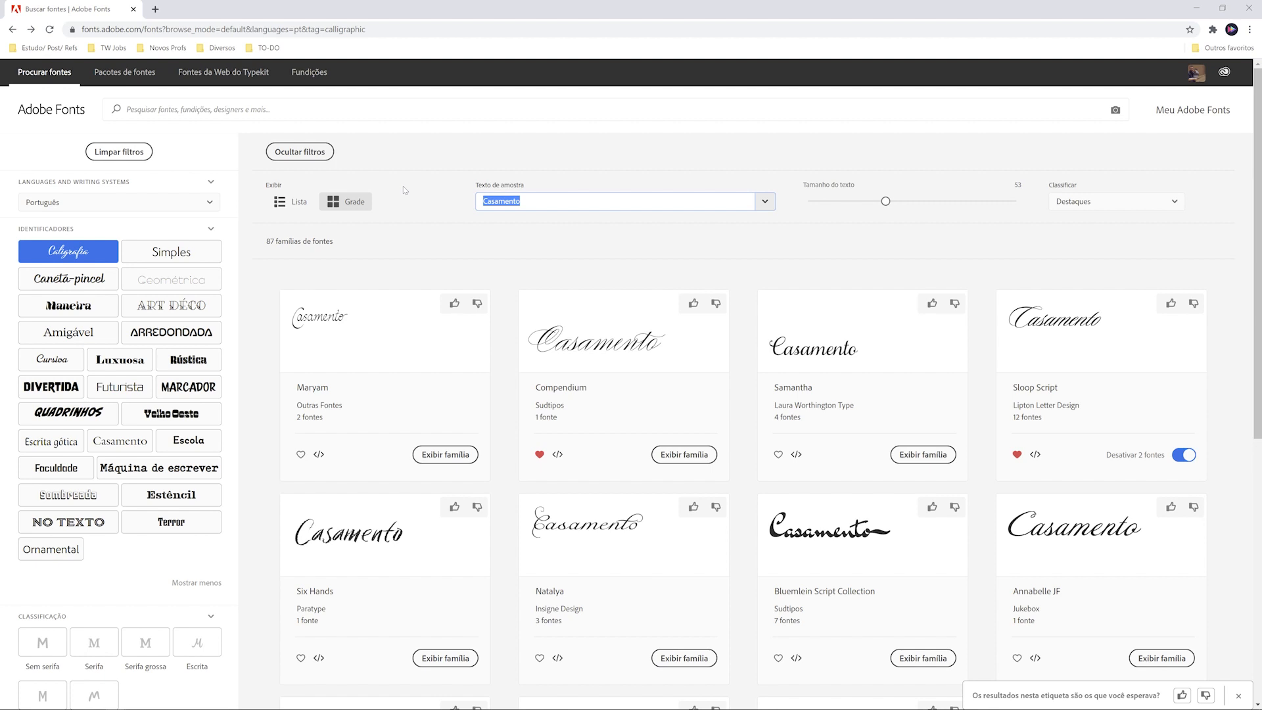
type("João & Maria")
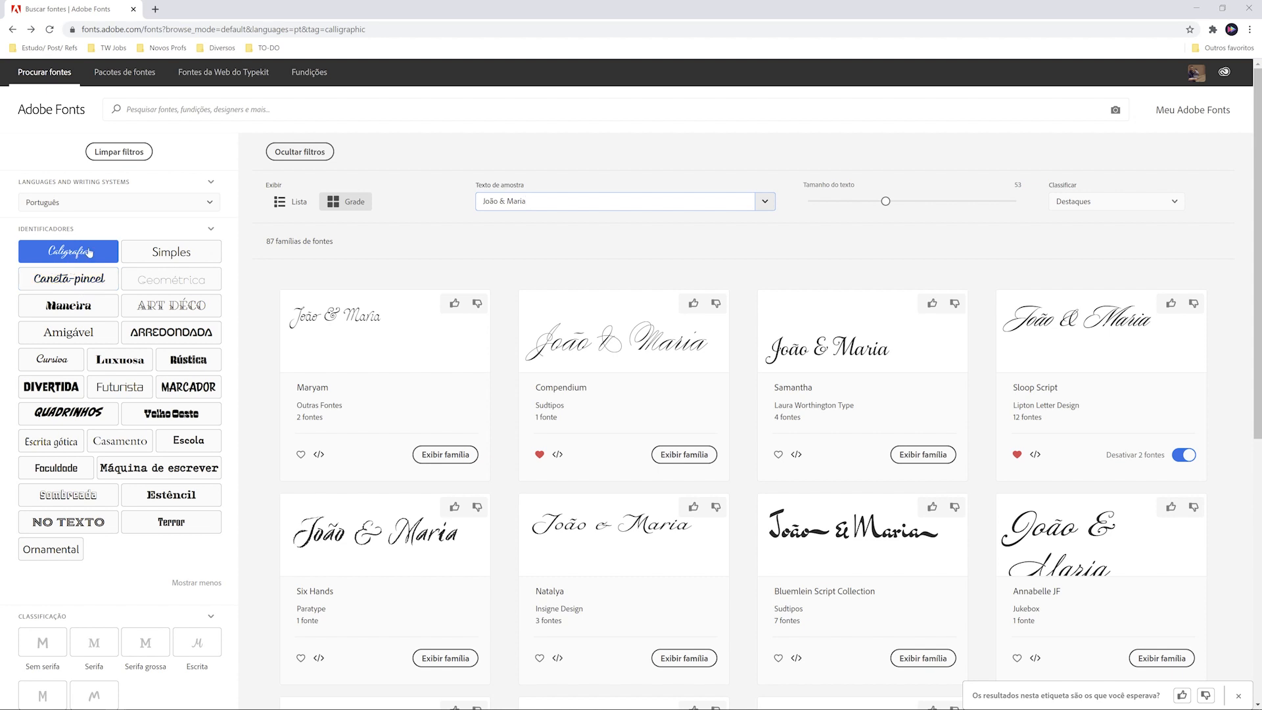
Step: Restrict the calligraphic results to fonts with the highest contrast option
scroll(132, 384, "down", 5)
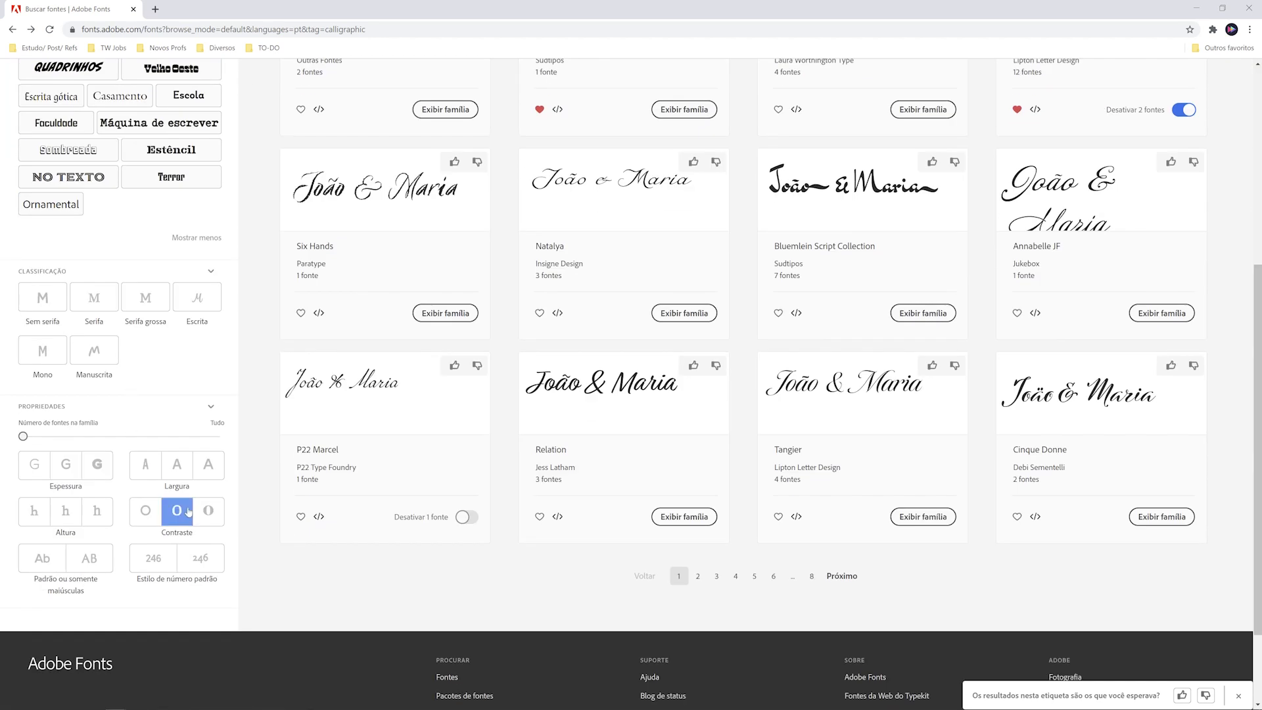
left_click(208, 511)
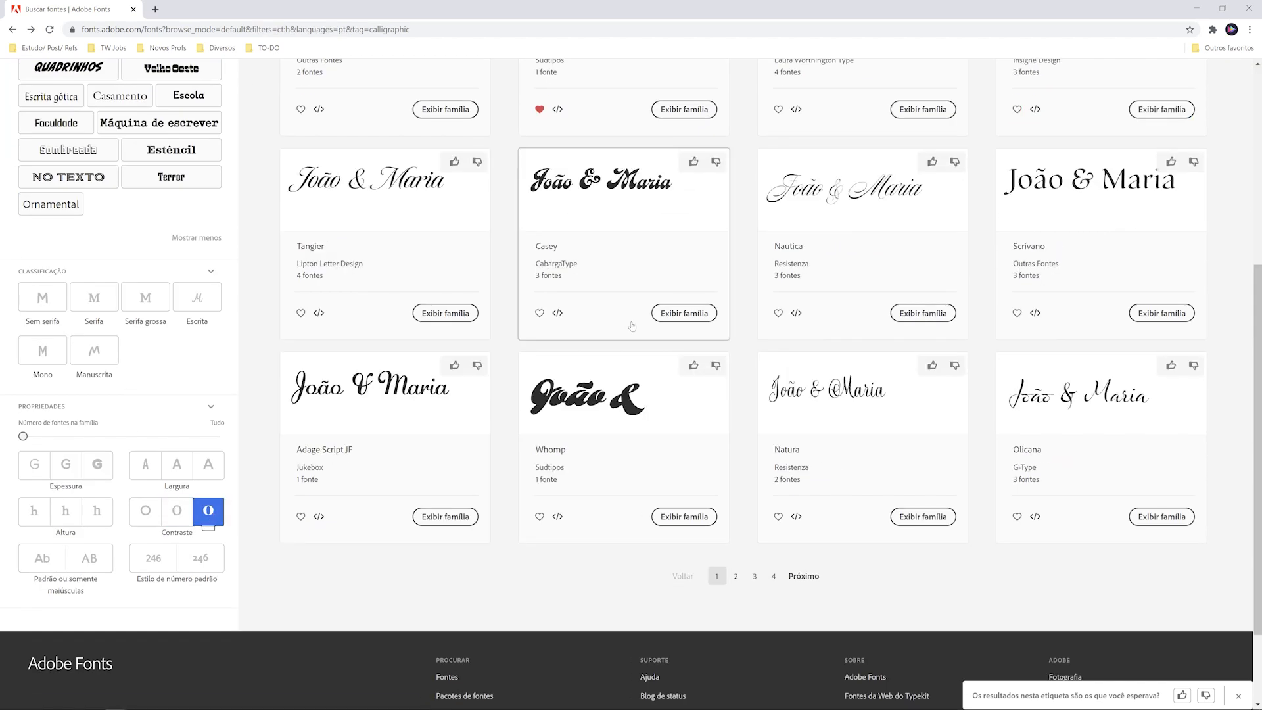
scroll(628, 296, "up", 4)
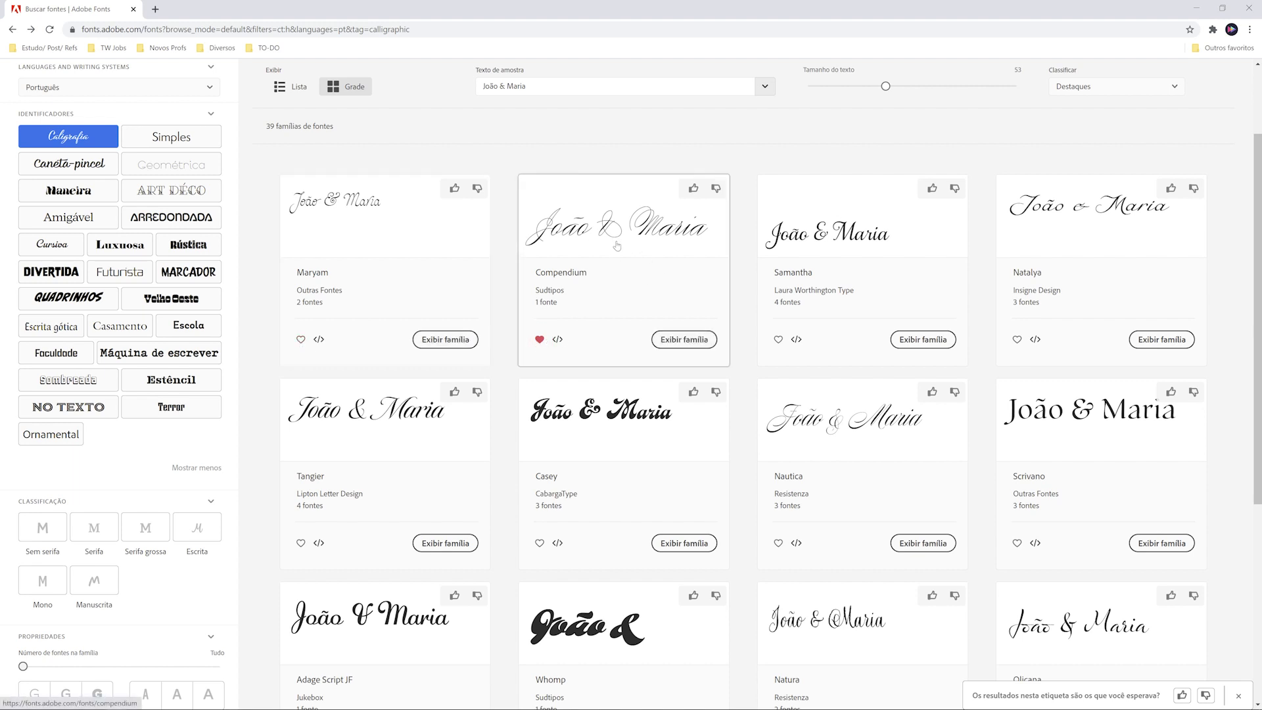
Step: Open the Compendium family and activate all of its fonts
left_click(669, 320)
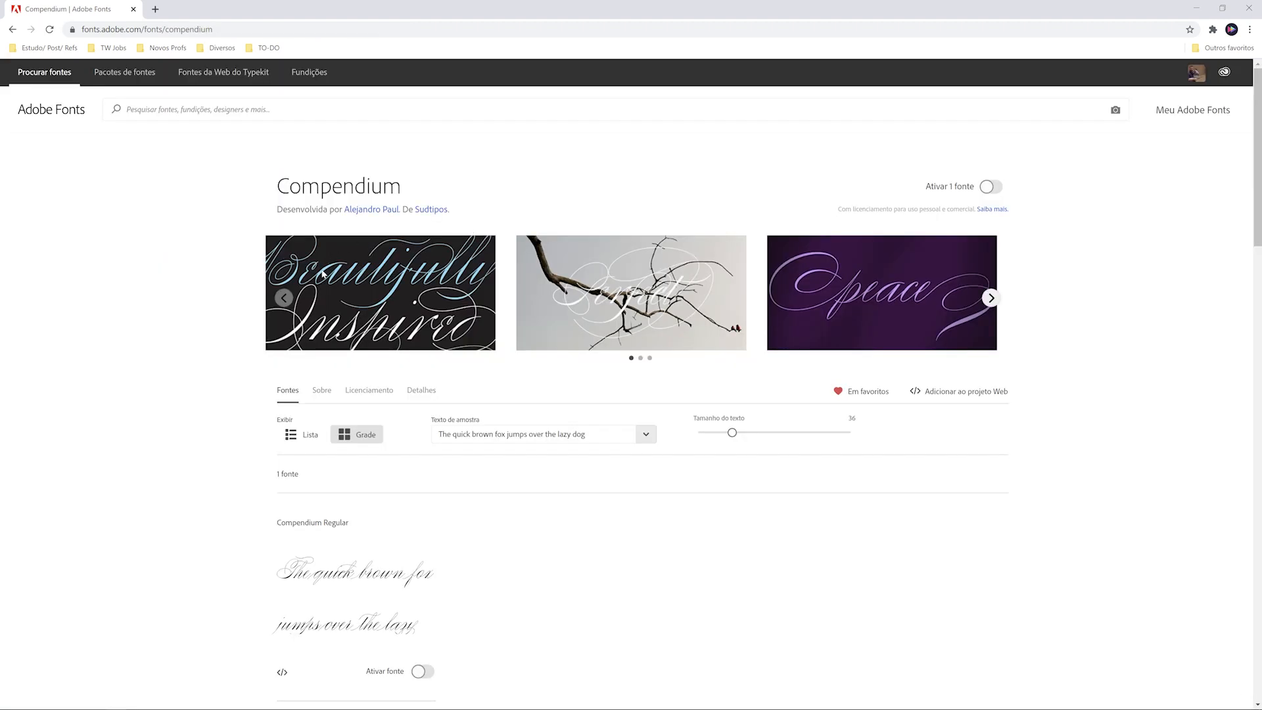
scroll(474, 377, "down", 4)
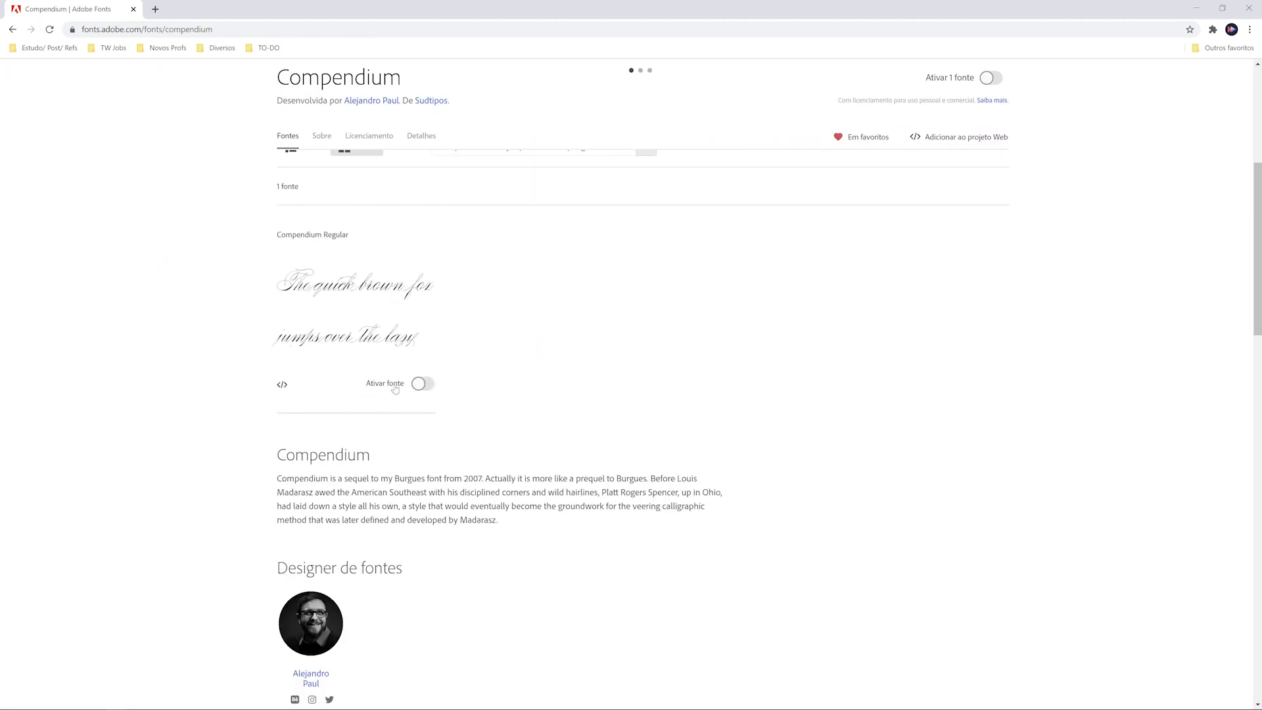
scroll(554, 280, "up", 4)
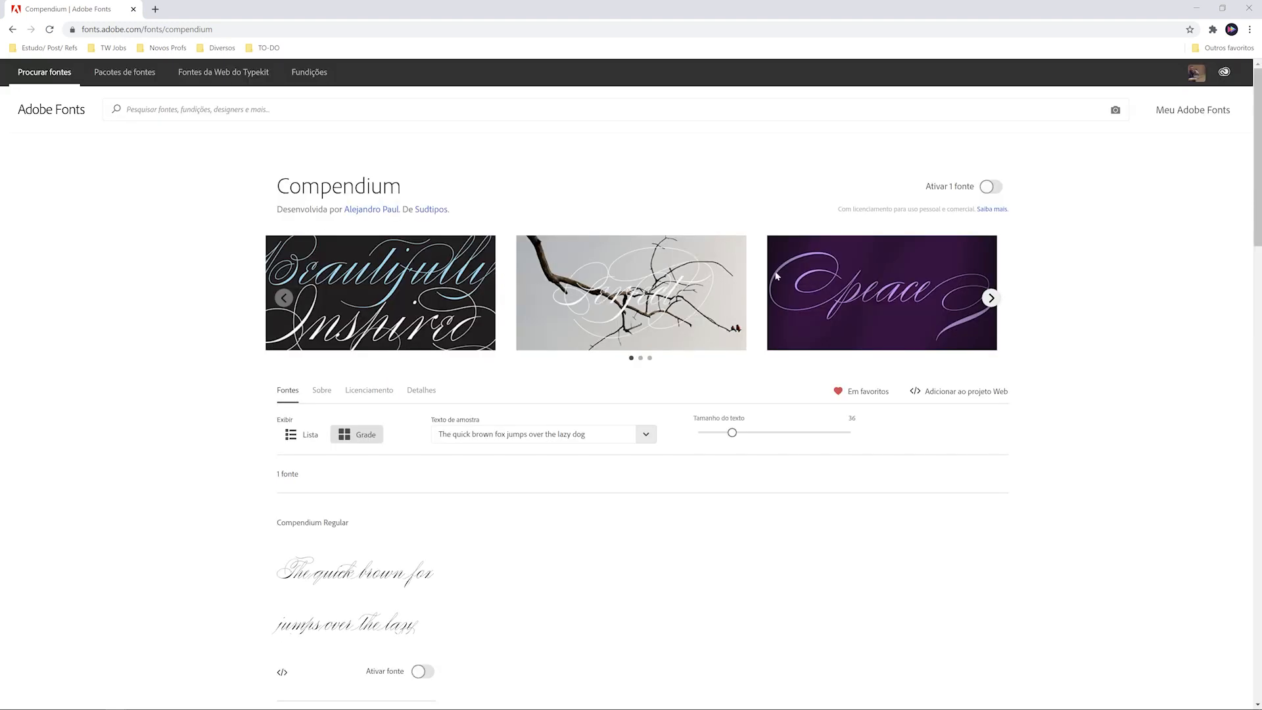
left_click(989, 187)
left_click(760, 498)
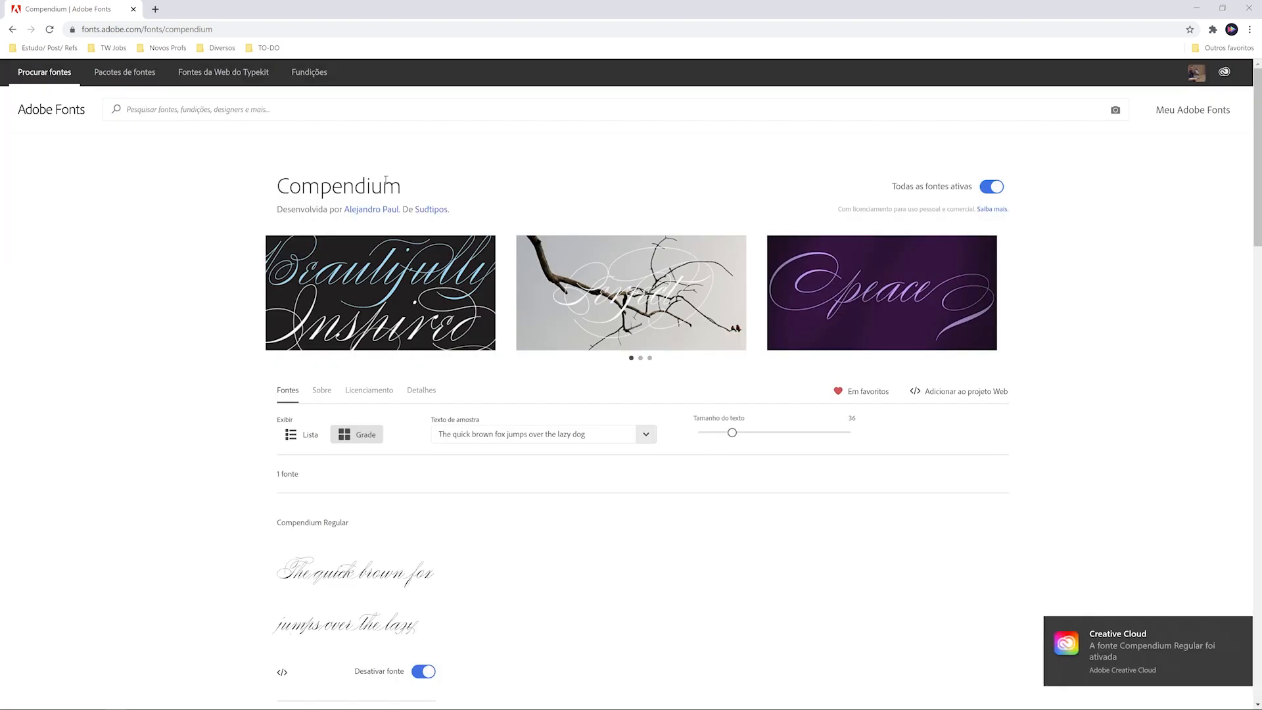
Step: Switch to Premiere Pro, add the couple's first names joined by "&" below "Casamento" and set them in the Compendium font
type("Jo")
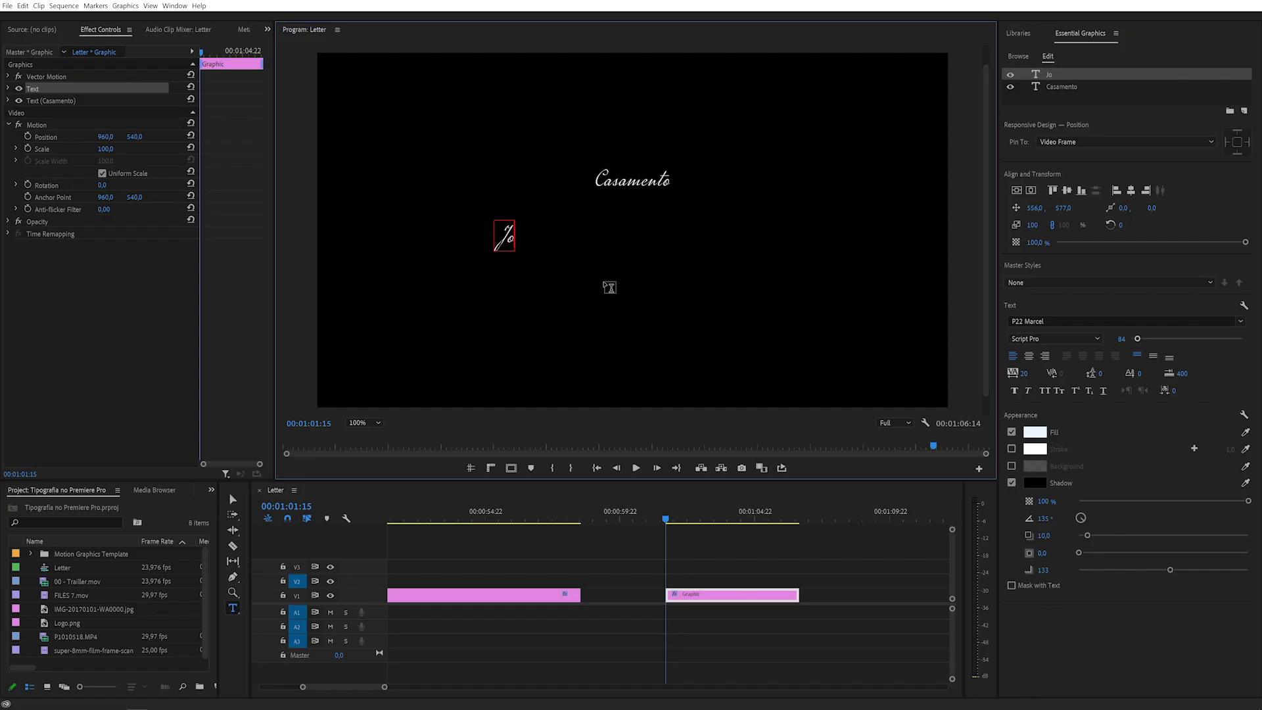
type("ão & Maria")
key("ctrl+a")
left_click(1124, 321)
type("comp")
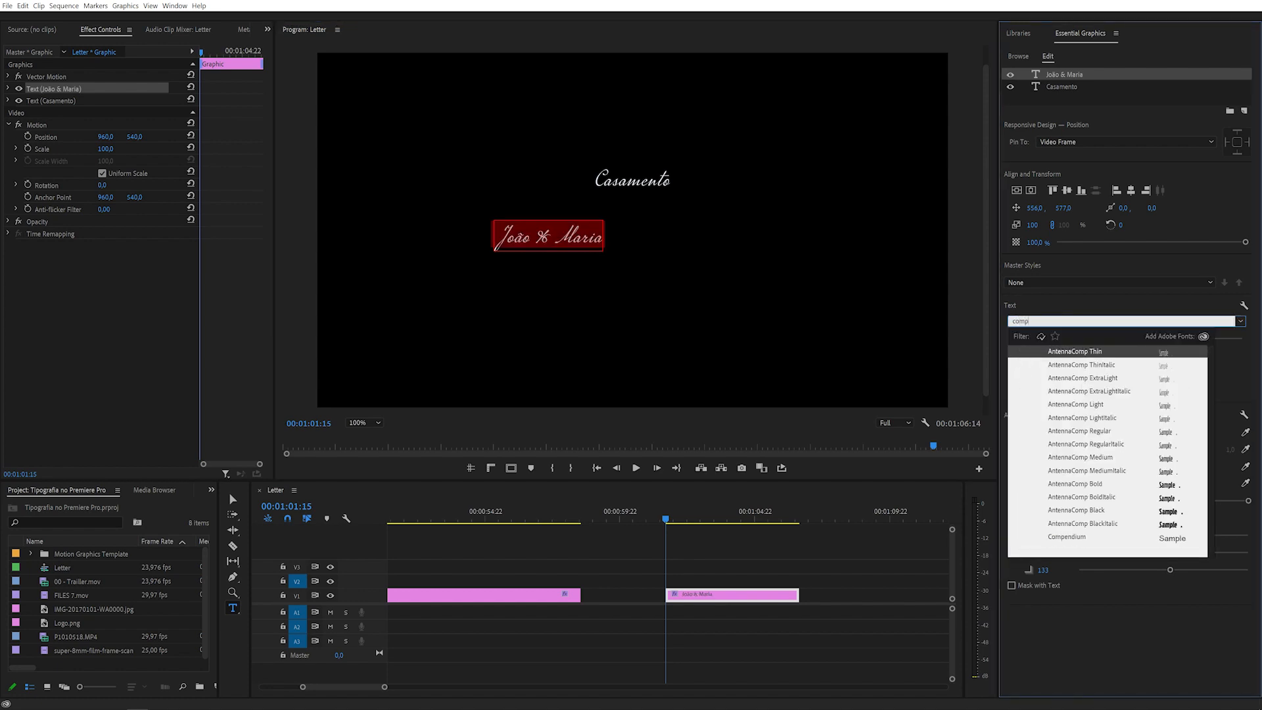
left_click(1067, 537)
Step: Enlarge the couple's names to size 175, centre them horizontally in the frame and save the project
left_click_drag(1137, 339, 1144, 341)
key("v")
left_click(1131, 190)
left_click(657, 350)
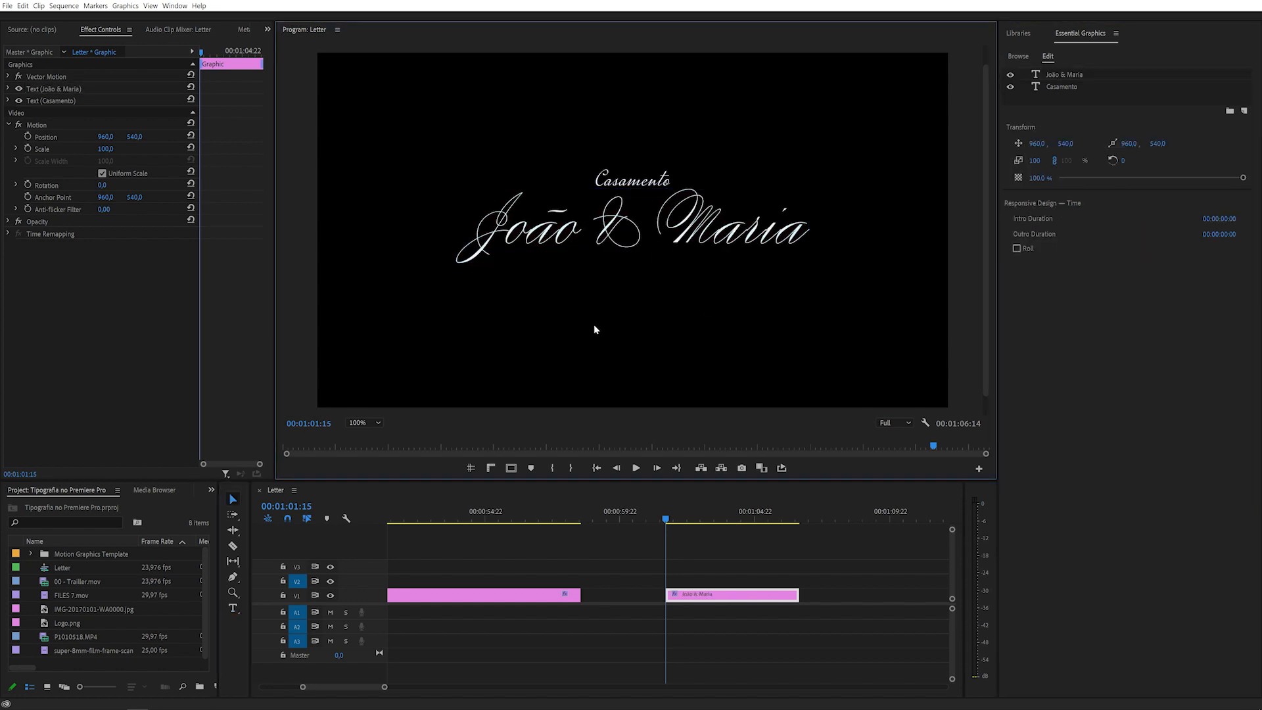
key("ctrl+s")
Step: Return to the calligraphic results on Adobe Fonts and replace the sample text with "&" to compare ampersands
left_click(116, 700)
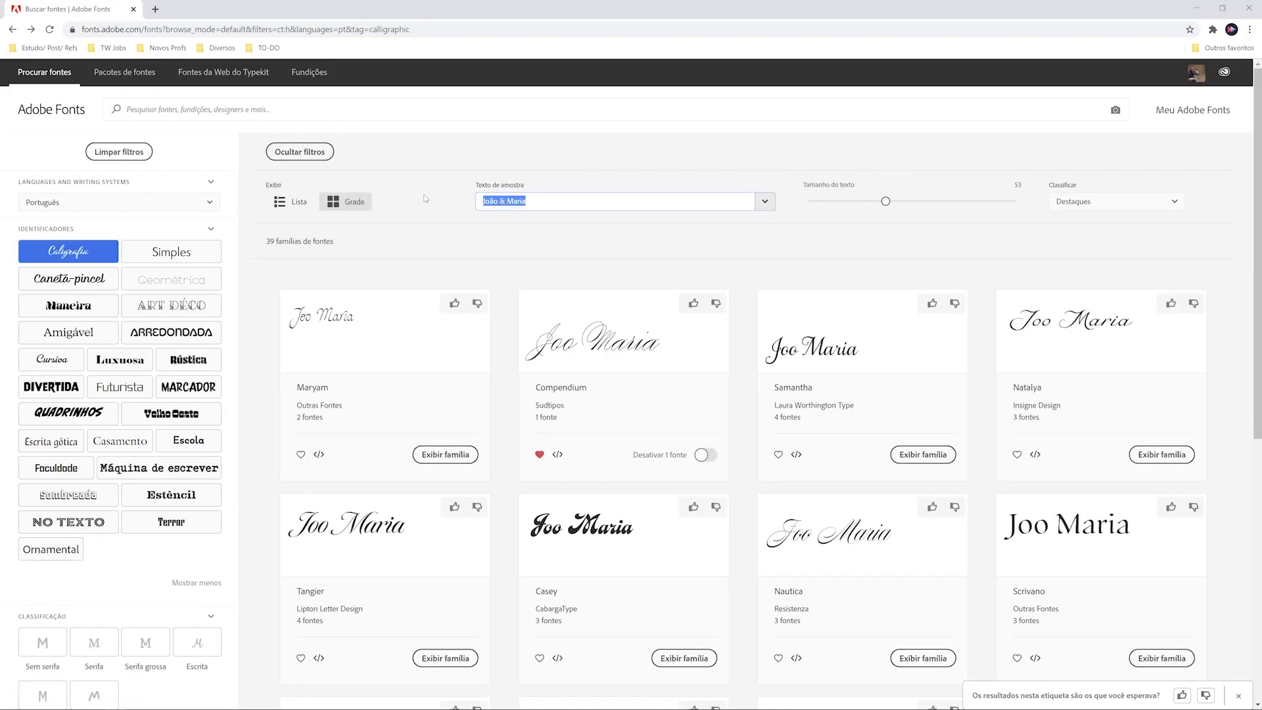
type("&")
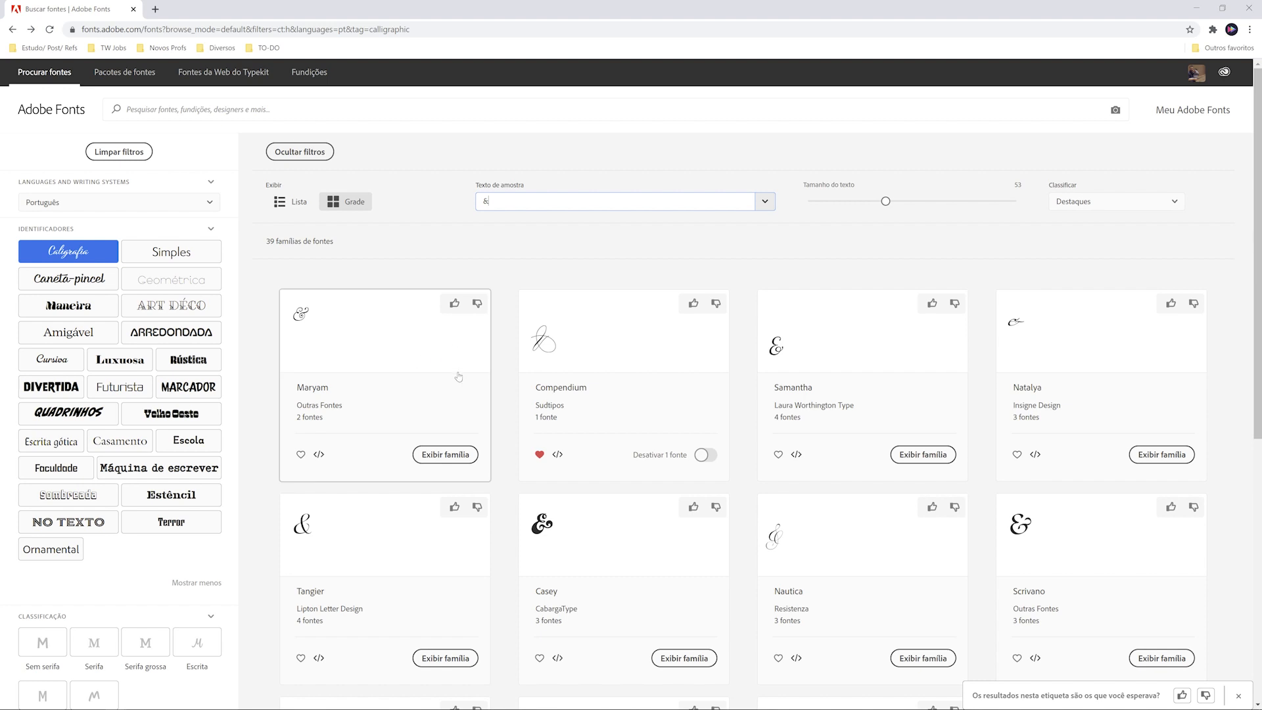
scroll(960, 361, "down", 1)
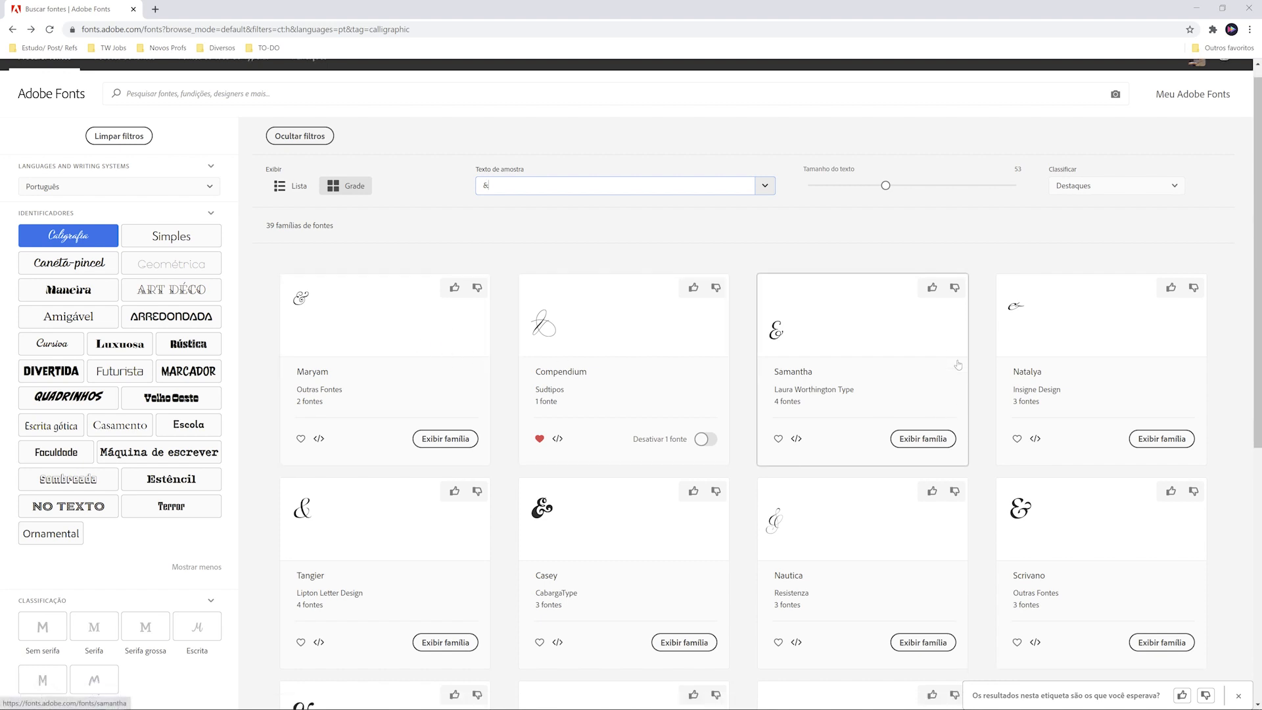
scroll(845, 366, "down", 4)
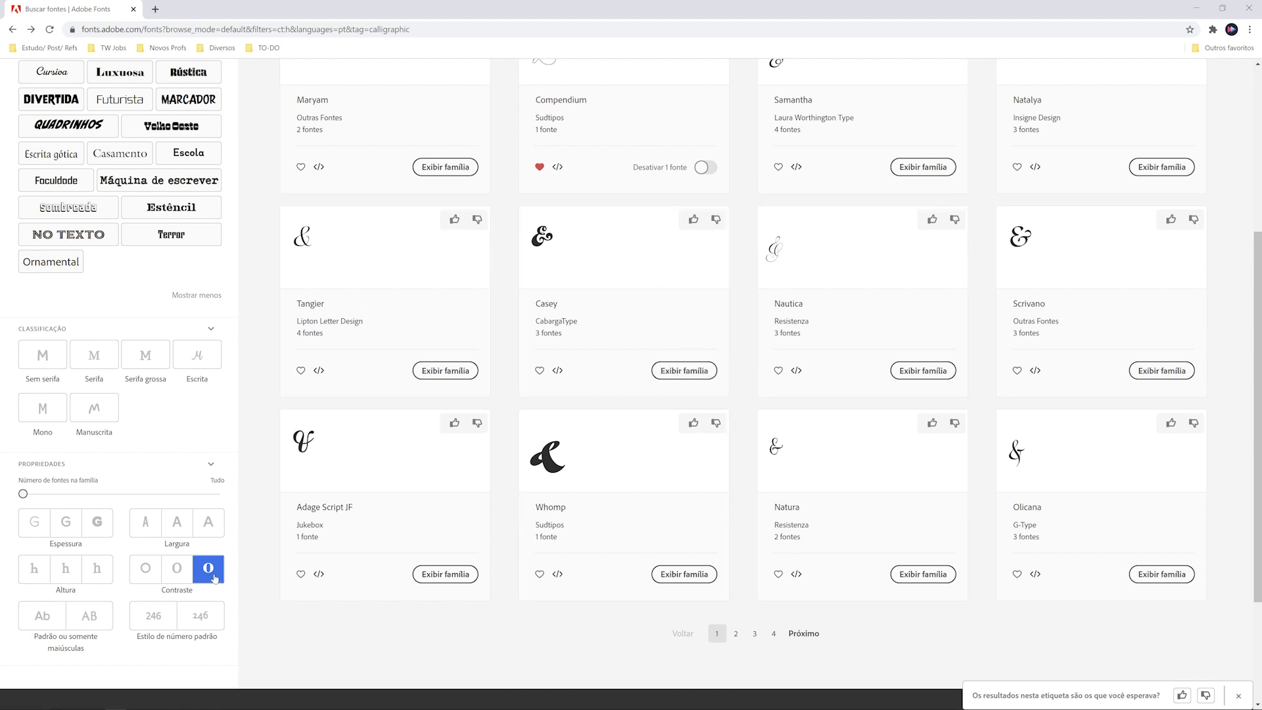
Step: Filter the calligraphic fonts by the heaviest weight, removing the high-contrast filter, and look over the ampersand designs
left_click(97, 522)
left_click(188, 564)
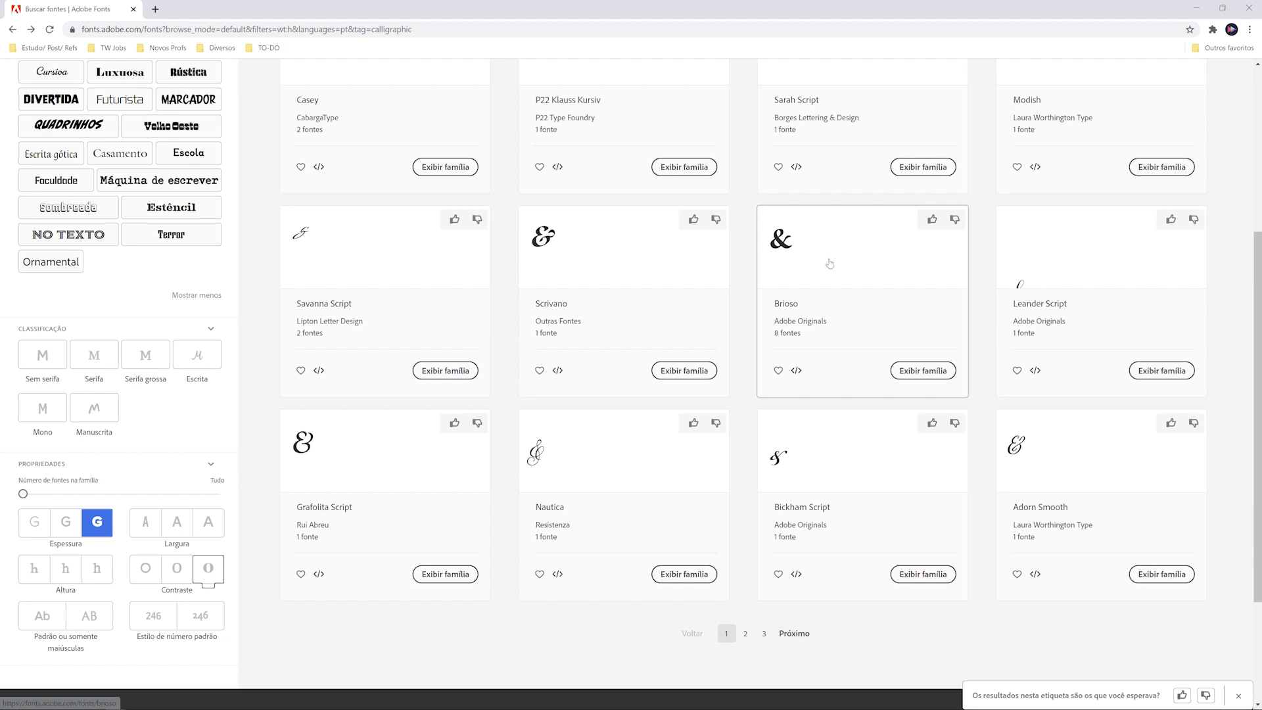
scroll(854, 269, "up", 3)
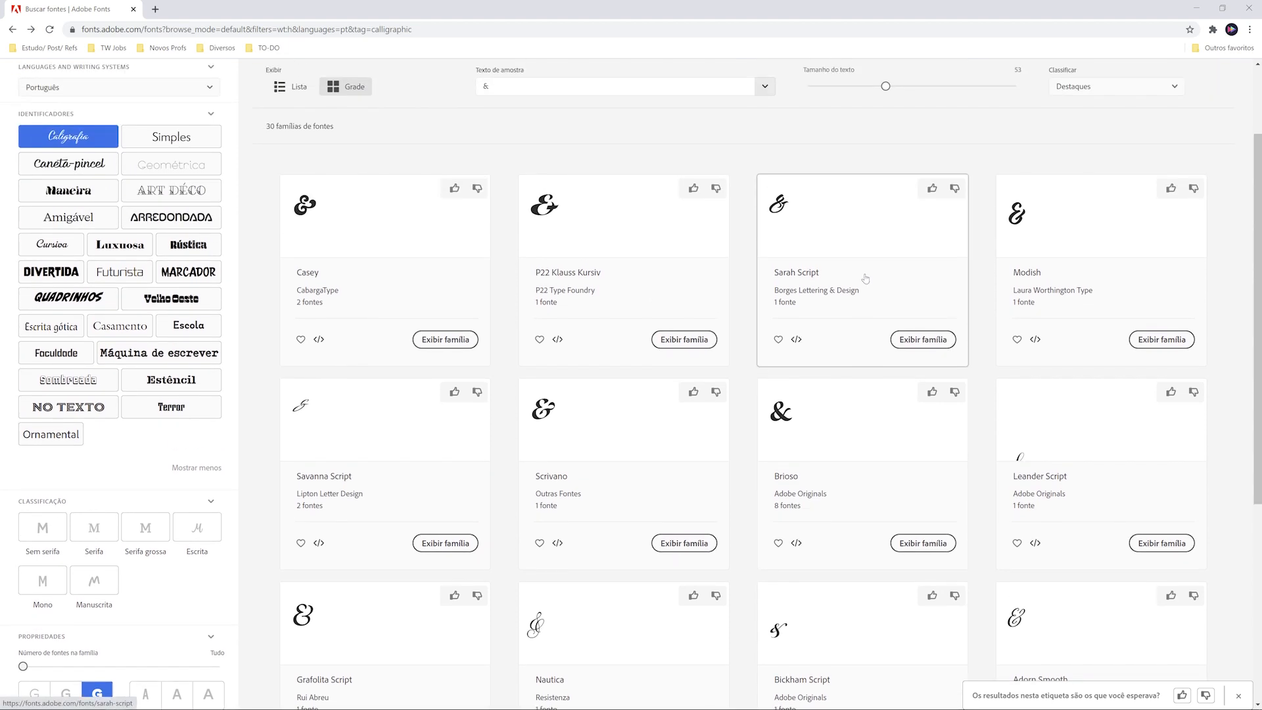
Step: Open the Brioso family and activate the Brioso Pro Bold Caption font
left_click(864, 448)
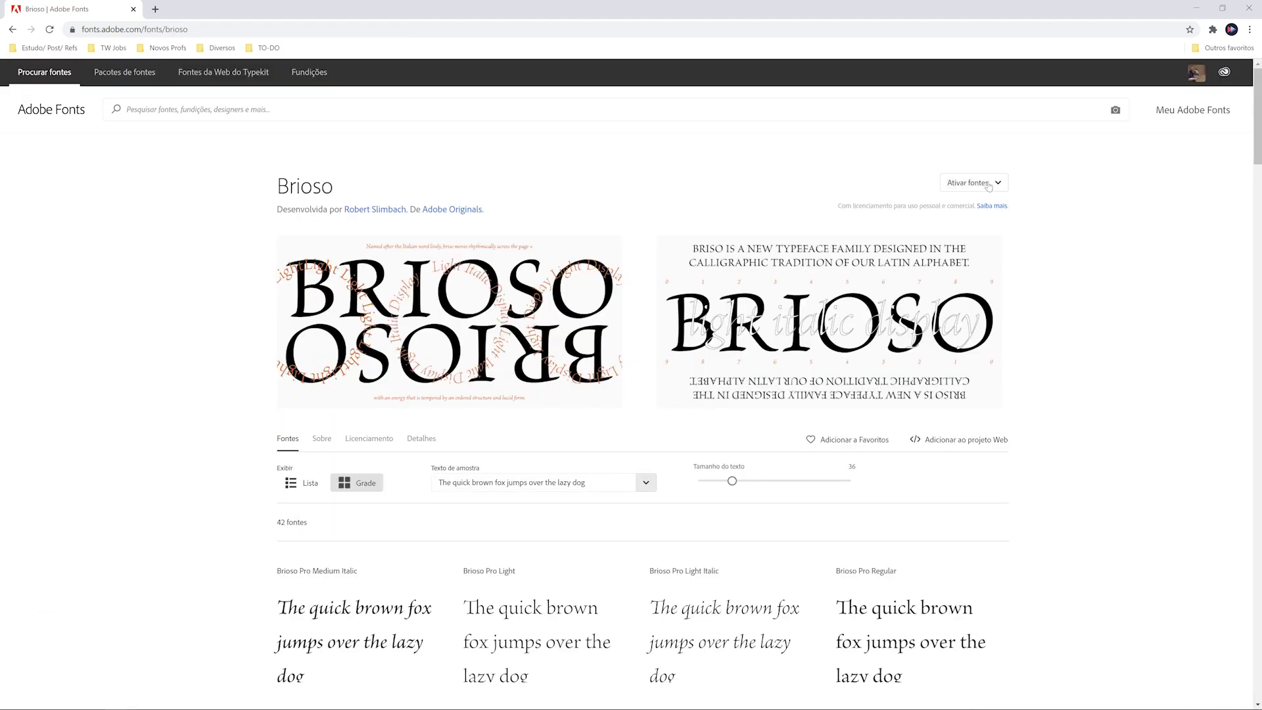
left_click(988, 185)
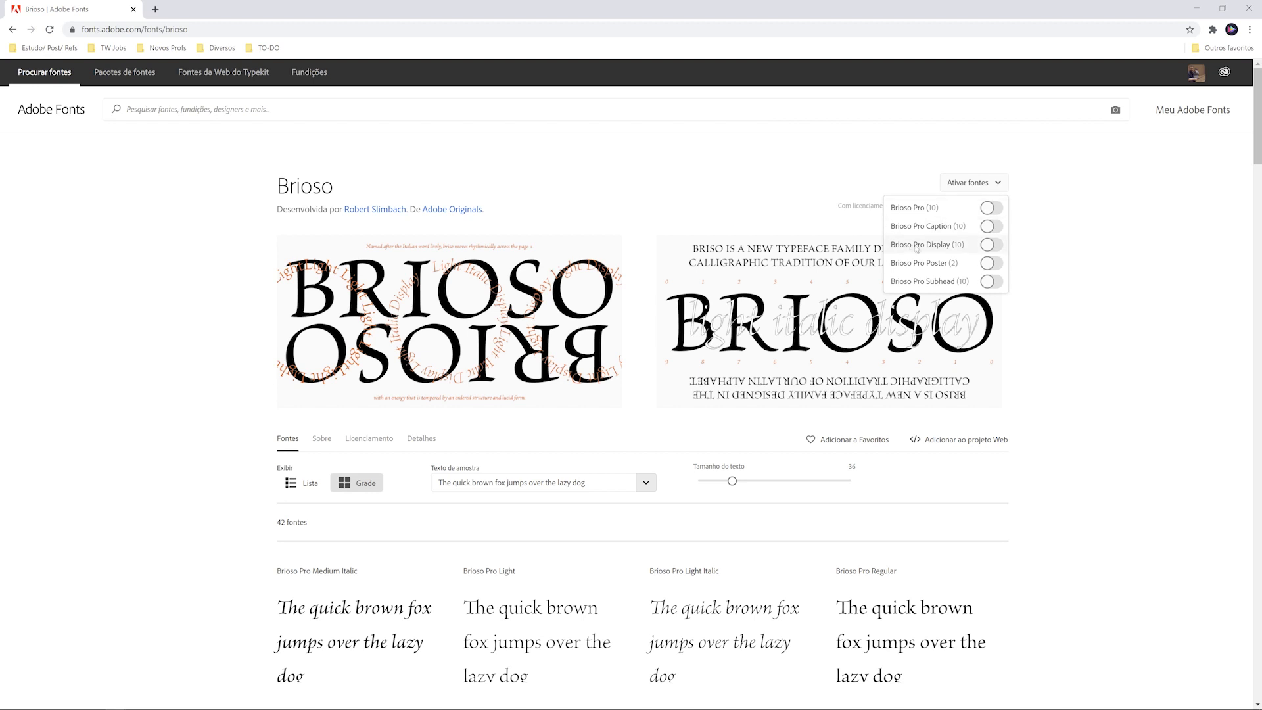
scroll(196, 414, "down", 2)
scroll(196, 411, "down", 5)
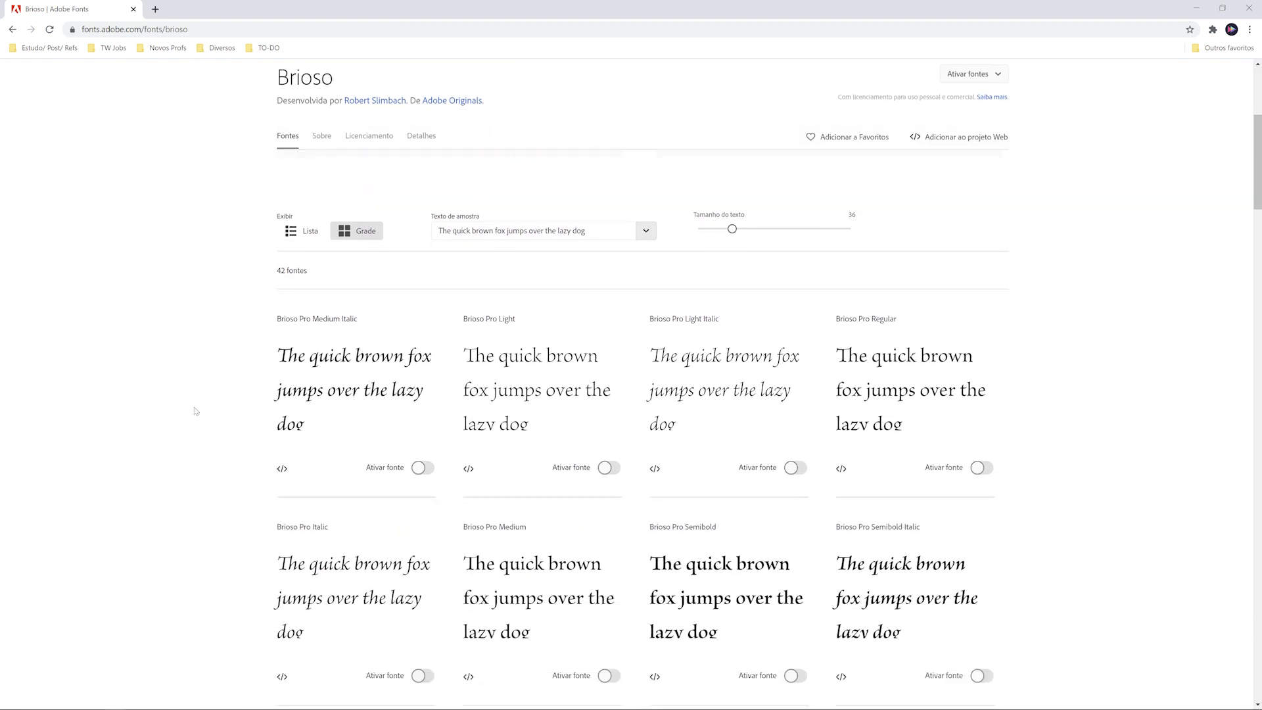
scroll(197, 404, "up", 6)
scroll(198, 404, "down", 13)
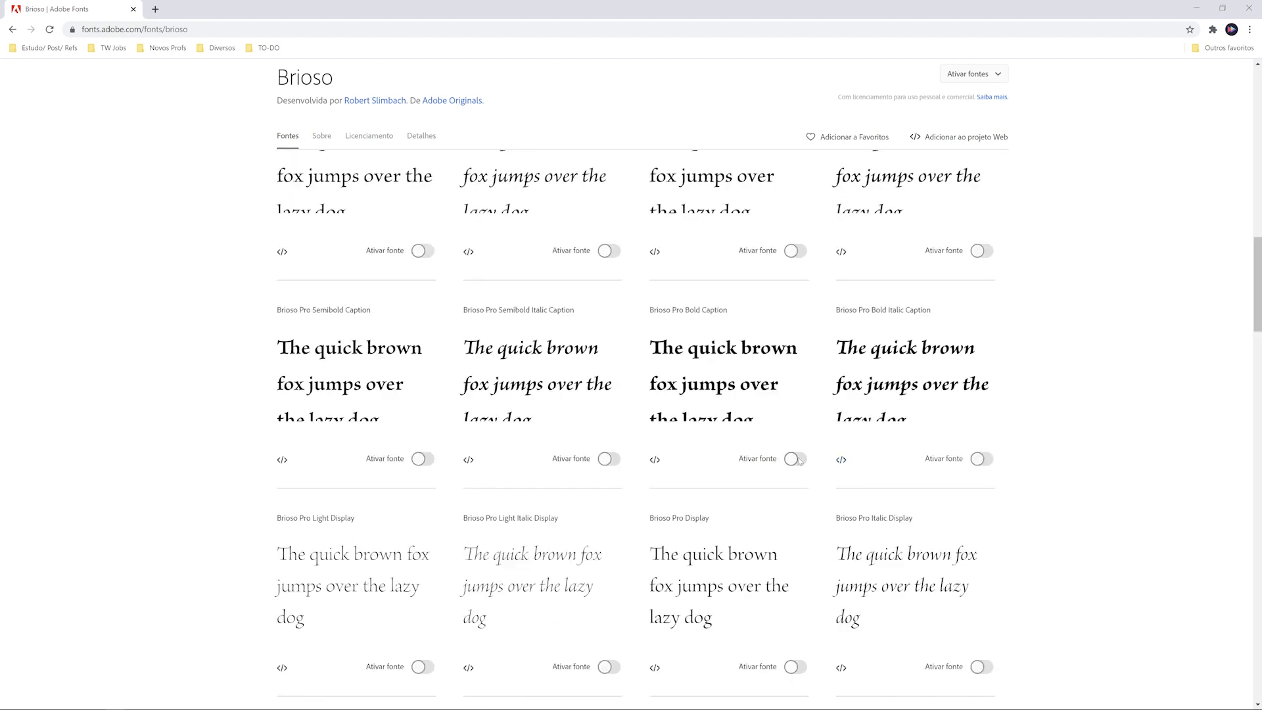
left_click(795, 458)
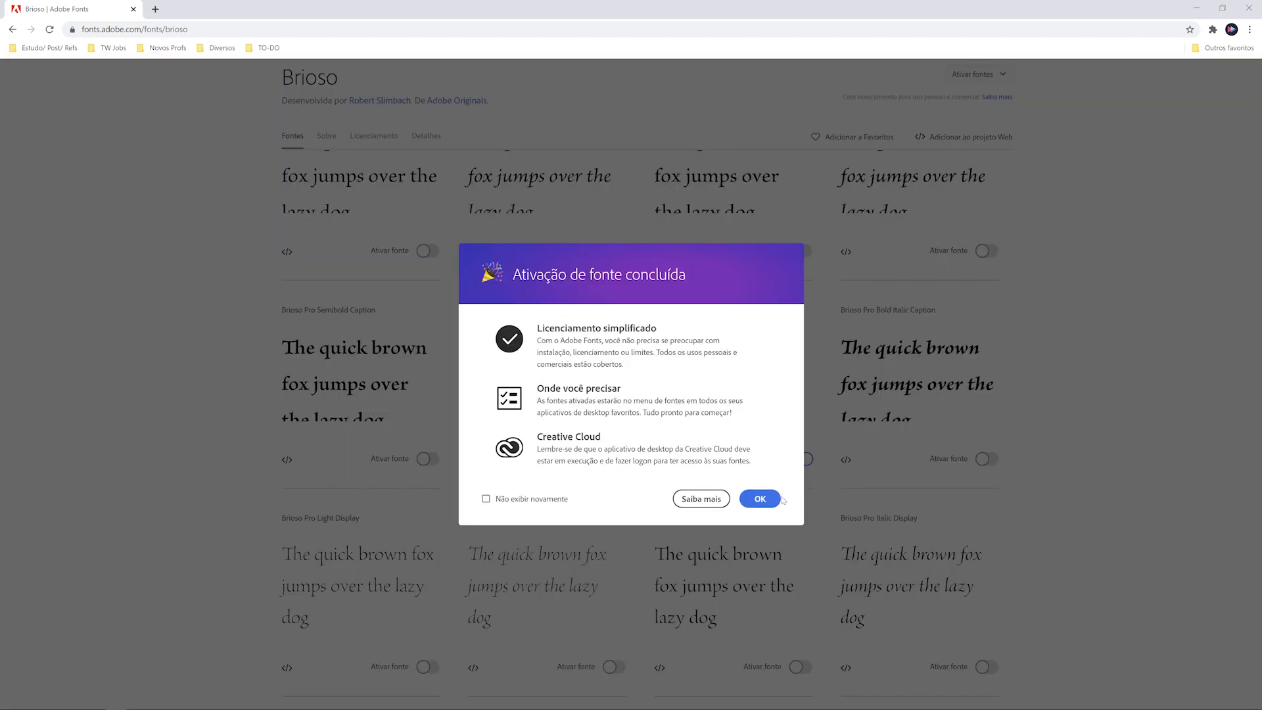
left_click(762, 498)
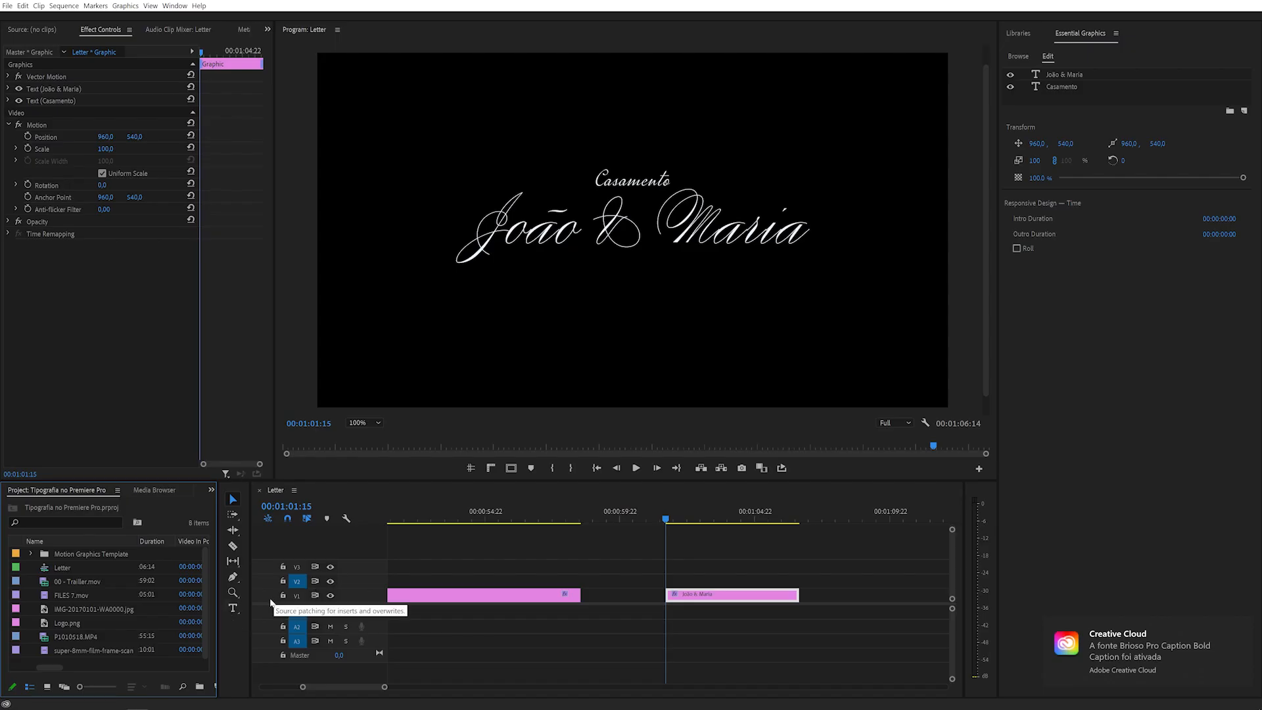
Step: In Premiere Pro, add an "&" text layer above "Casamento" in Brioso Pro Bold Caption at size 490
left_click(234, 607)
left_click(553, 126)
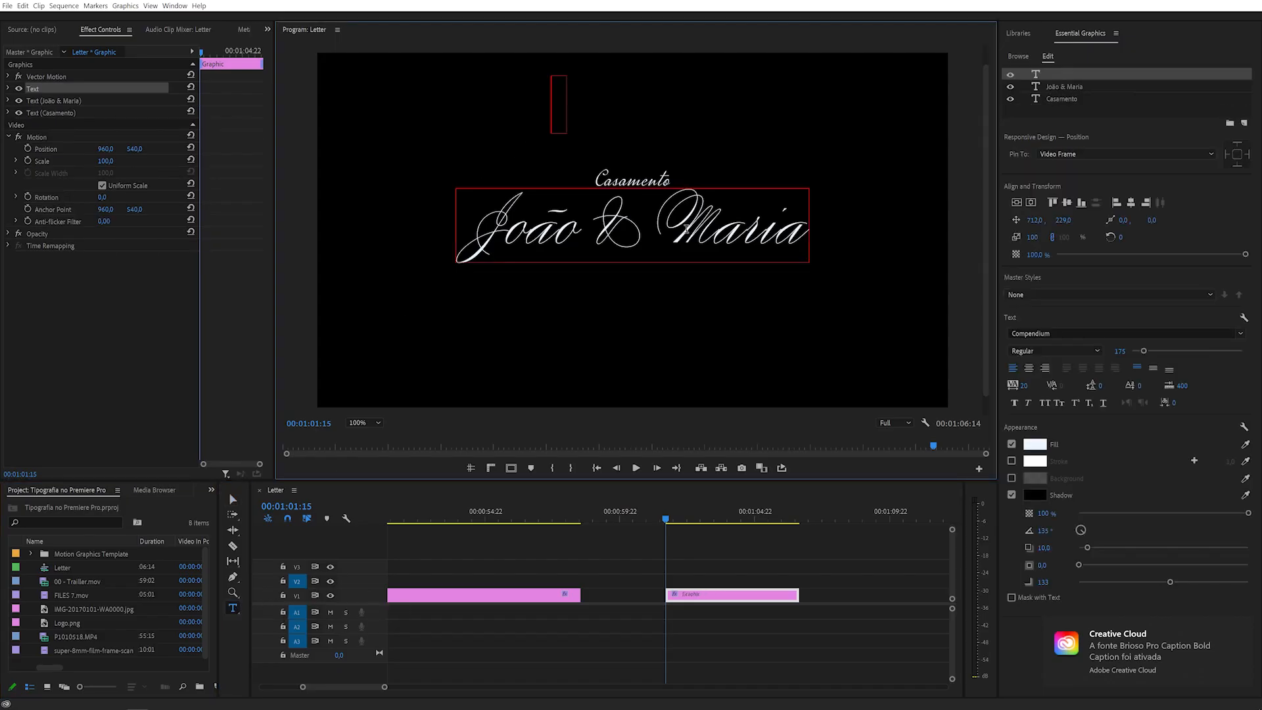
type("&")
key("ctrl+a")
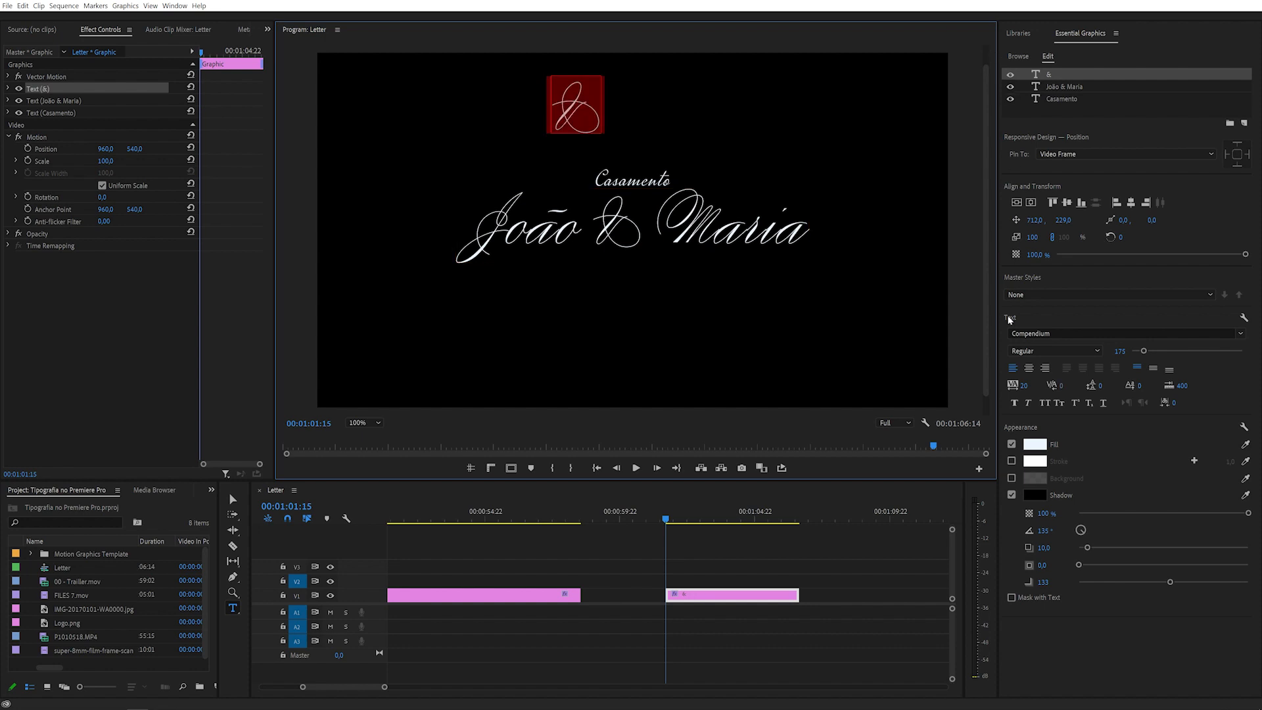
left_click(1043, 333)
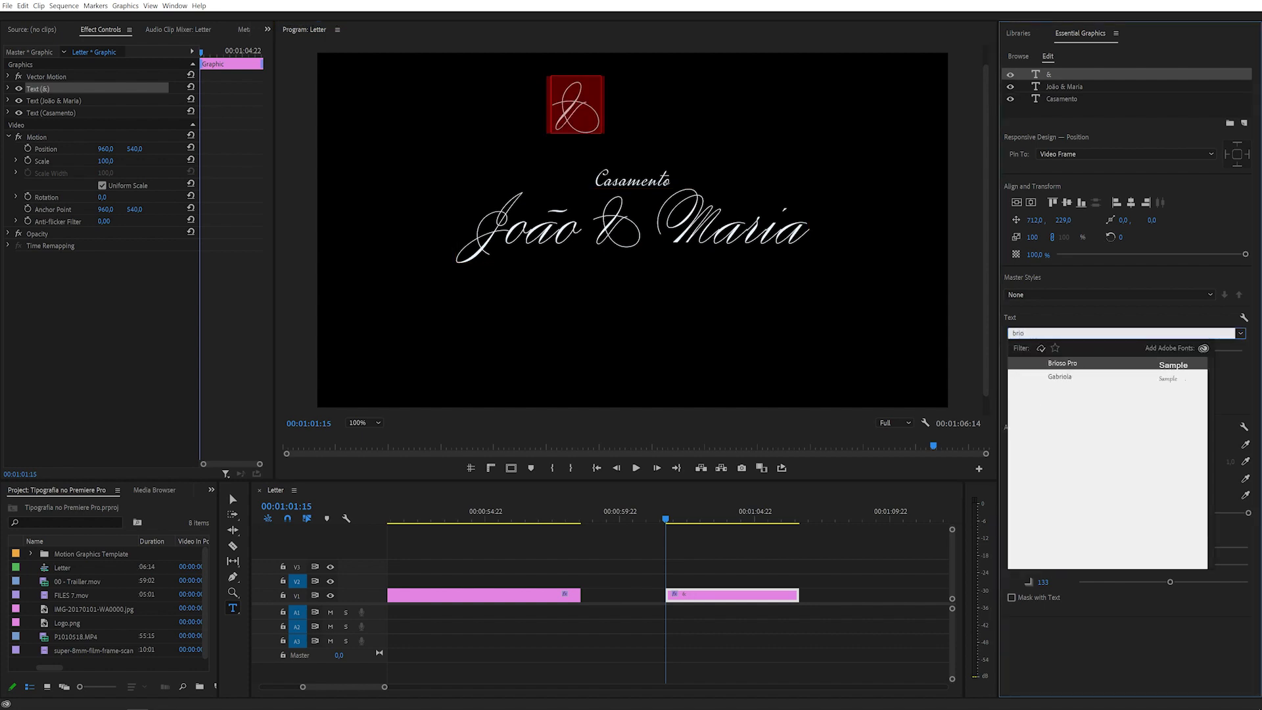
left_click(1070, 364)
left_click_drag(1146, 351, 1166, 351)
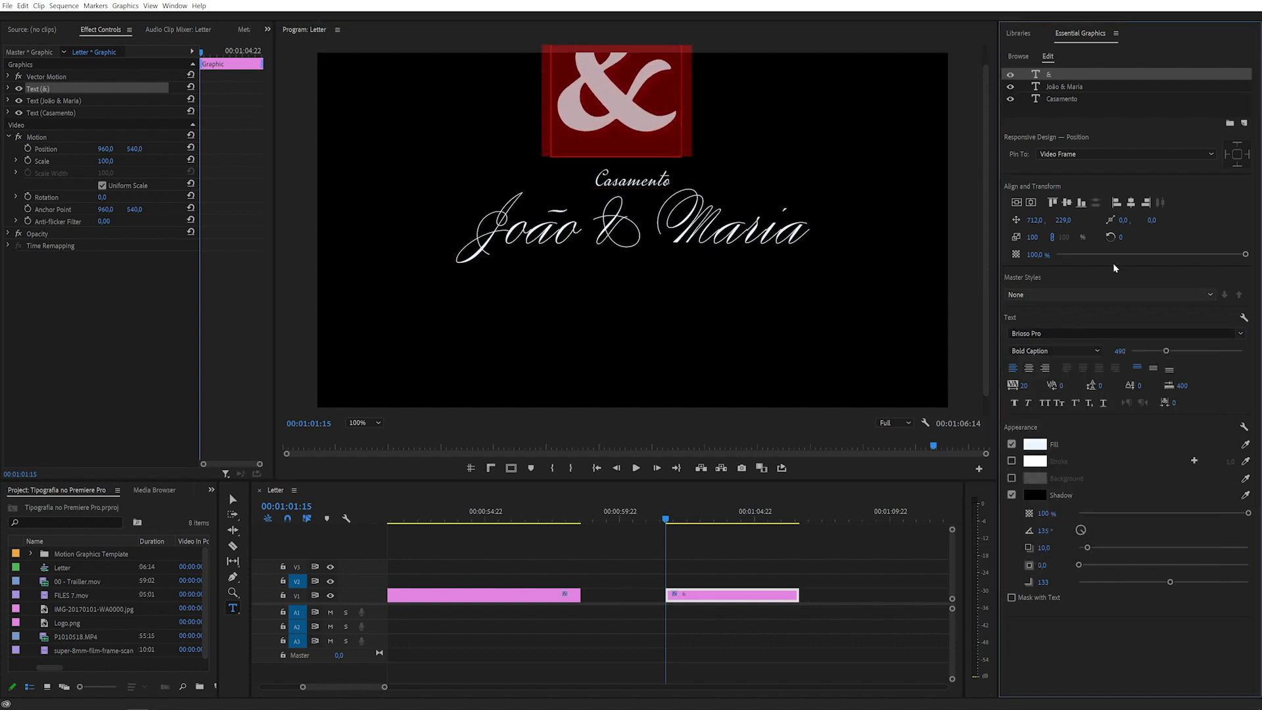
Step: Centre the large "&" horizontally and vertically in the frame and set its opacity to 10%
left_click(1130, 202)
left_click(1065, 204)
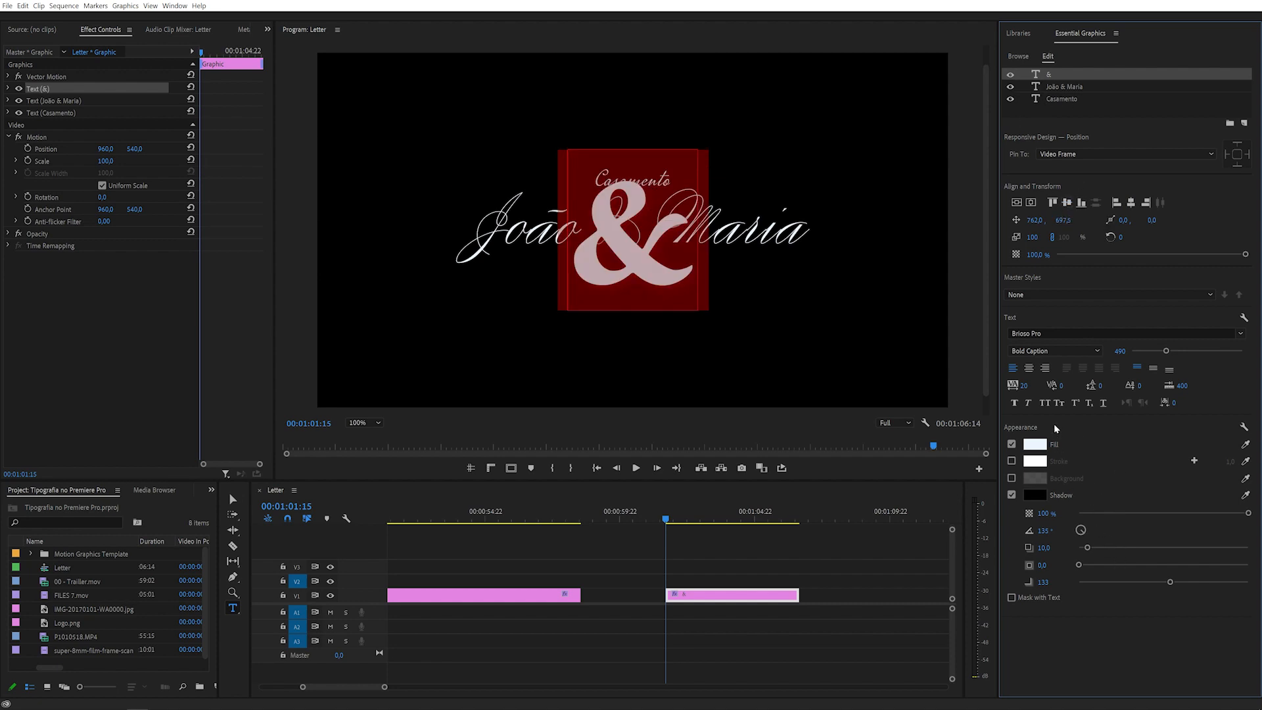
left_click_drag(1086, 256, 1082, 255)
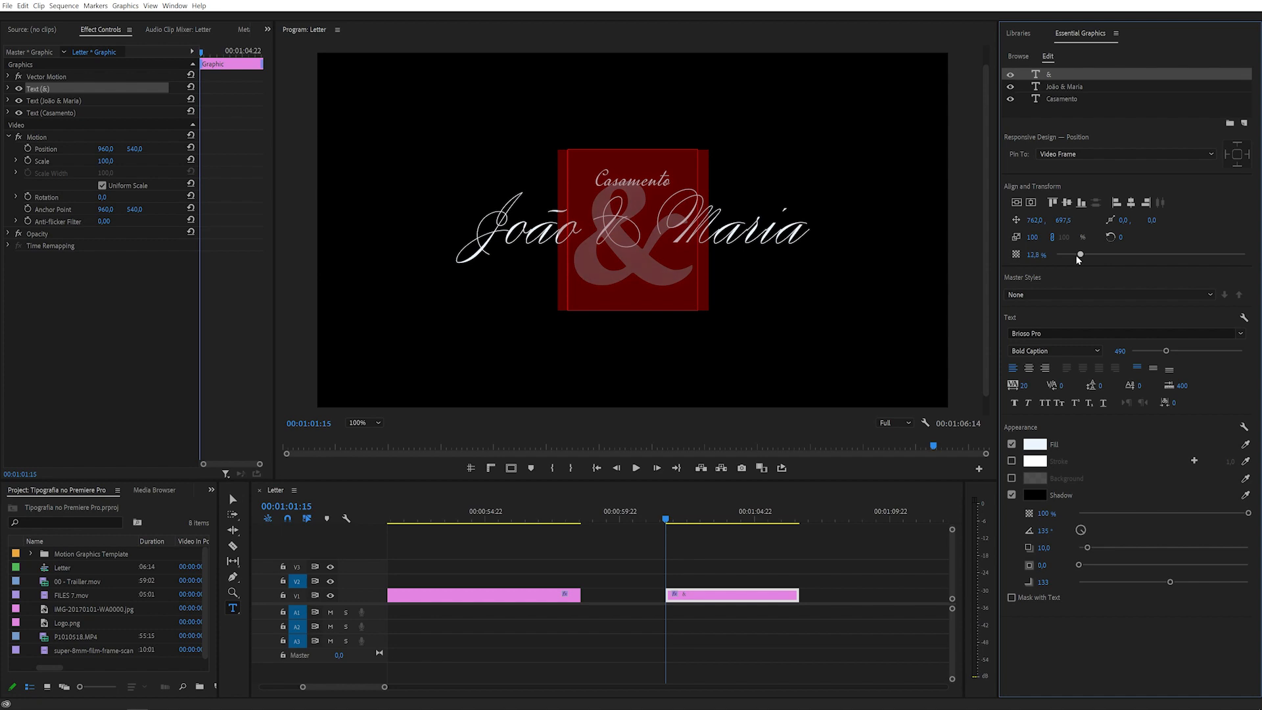
left_click(1034, 255)
type("10")
key("Return")
Step: Place the "&" layer beneath both other text layers and shift it slightly up behind the couple's names
left_click_drag(1050, 75, 1055, 105)
left_click(232, 500)
left_click_drag(629, 283, 630, 261)
Step: Move all three text layers of the wedding title together slightly down in the frame
key("ctrl+a")
left_click_drag(736, 217, 736, 226)
left_click(780, 352)
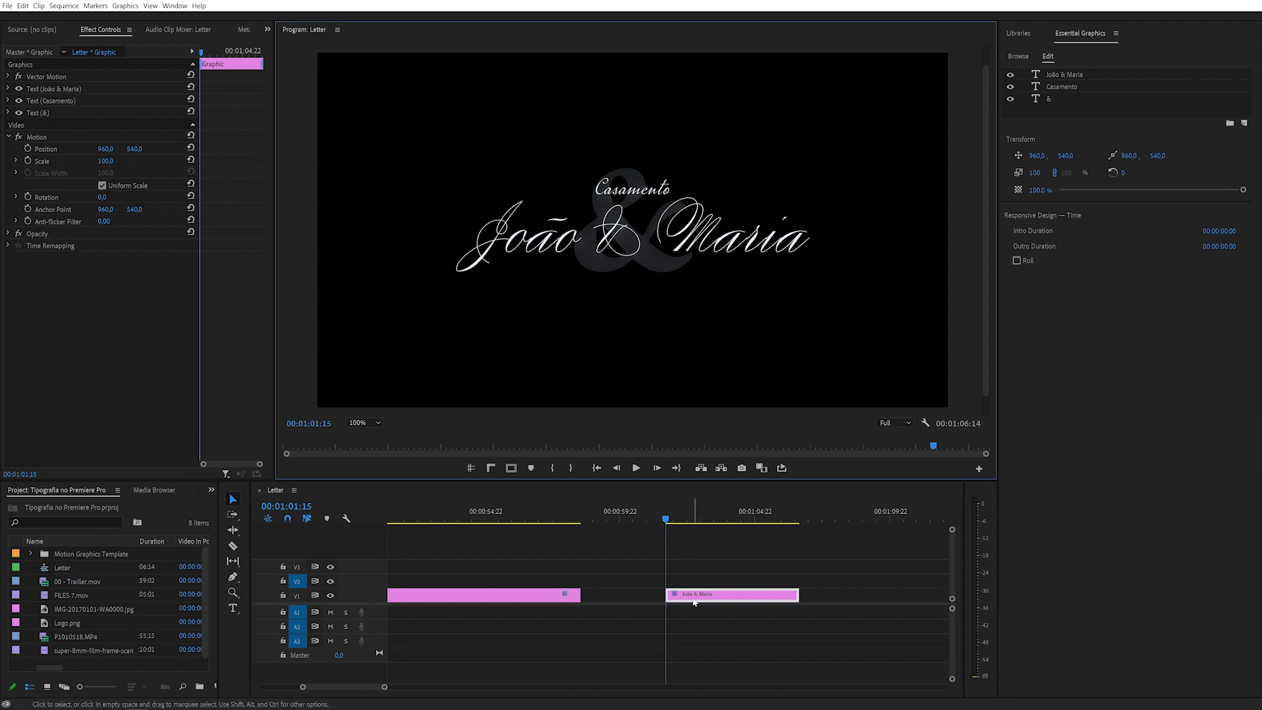
left_click_drag(693, 596, 795, 608)
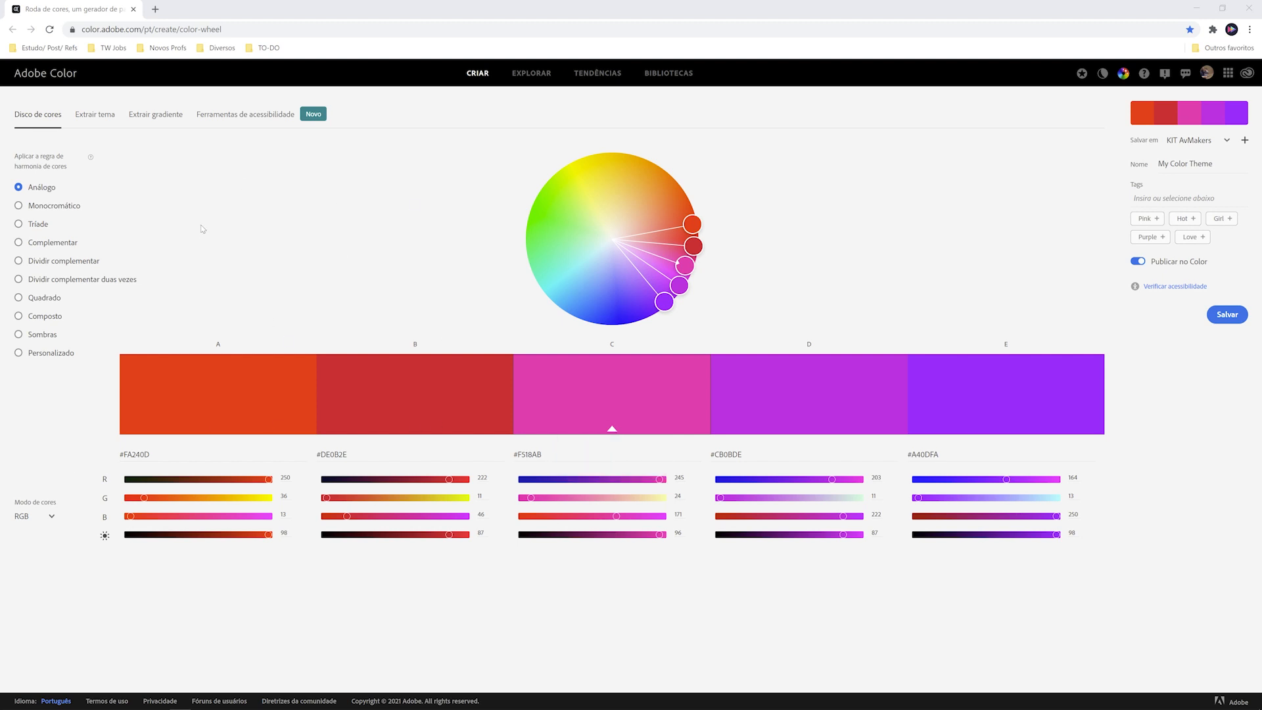
Step: On the Adobe Color wheel, compare the Monocromático and Tríade harmony rules with Análogo
left_click(42, 206)
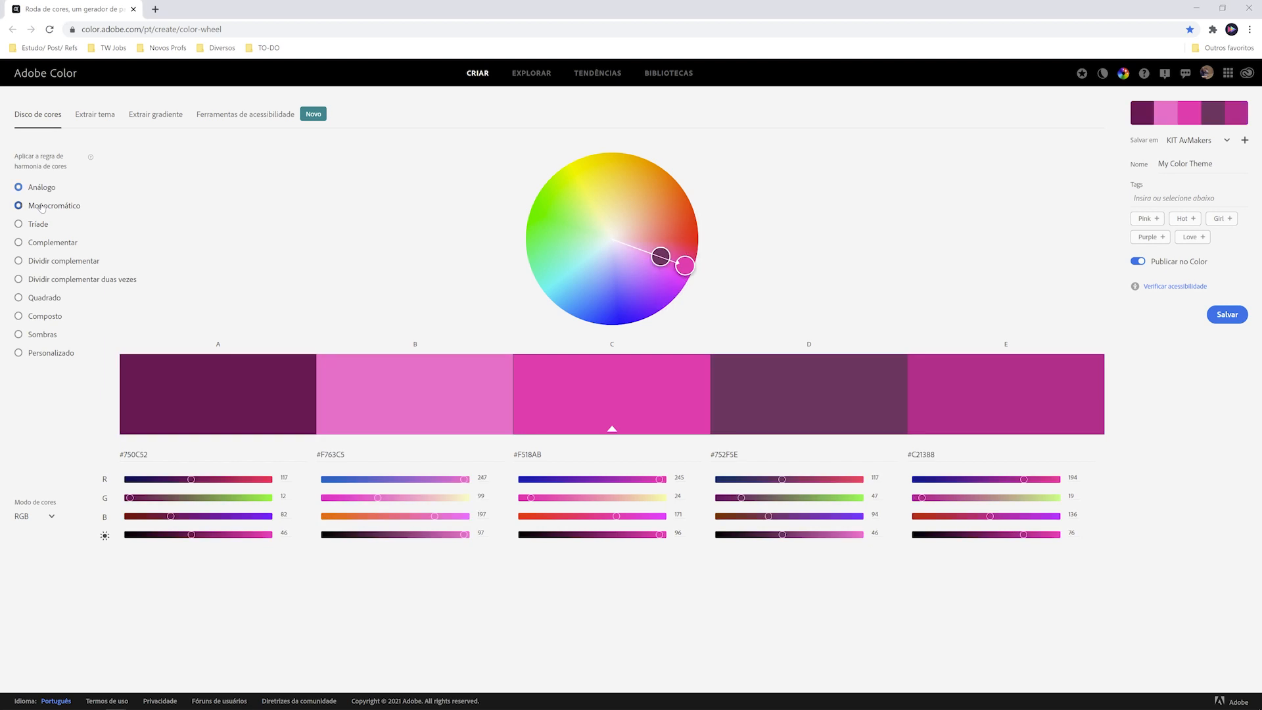
left_click(43, 224)
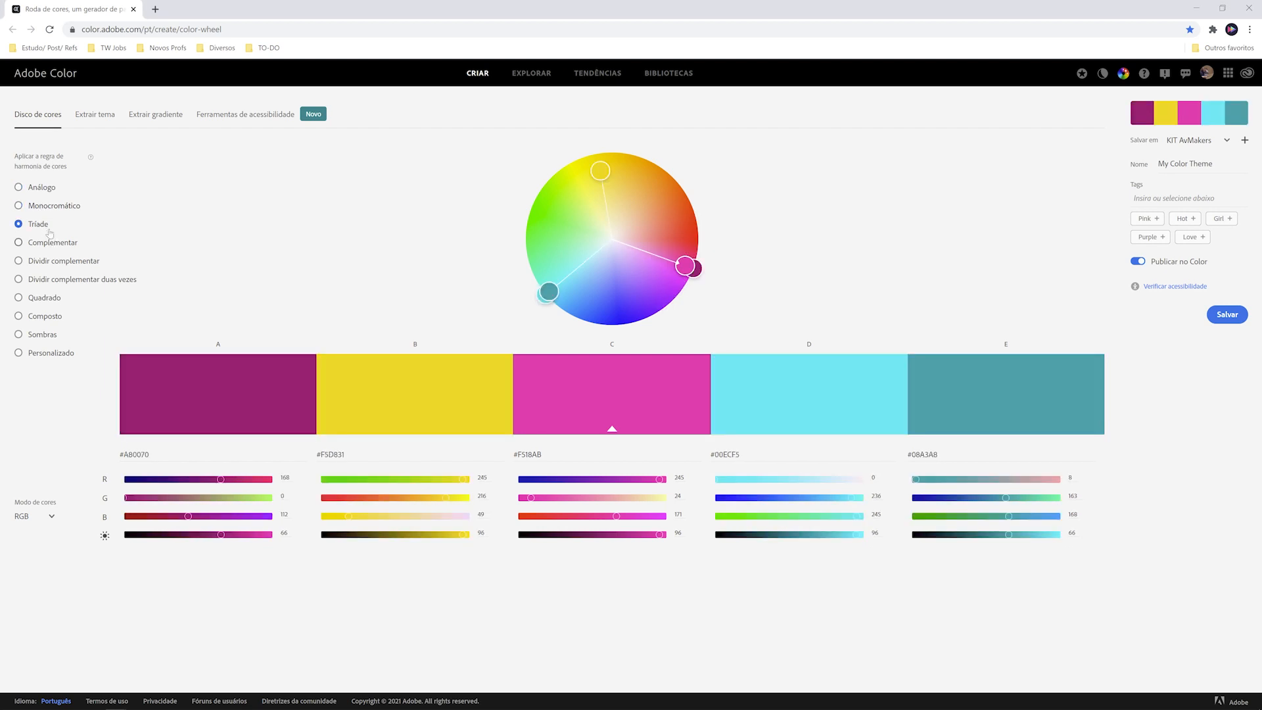
left_click(44, 188)
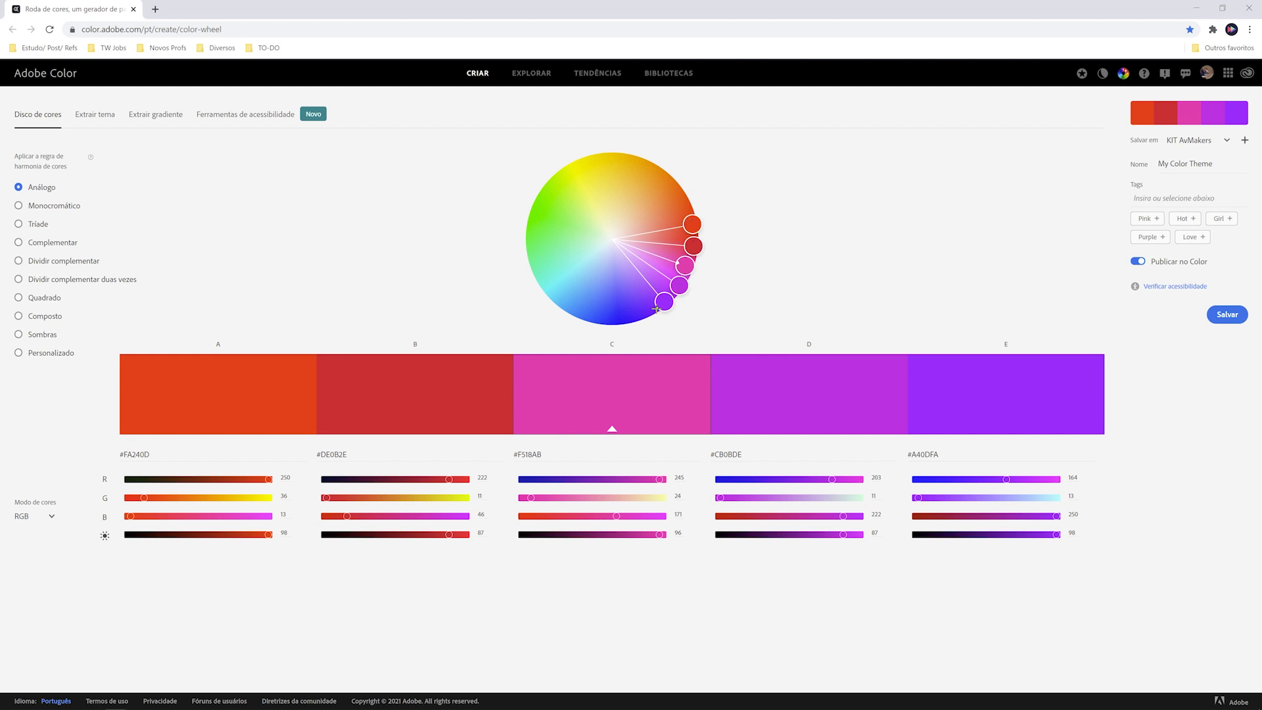
Step: Go through the Monocromático and Tríade rules, apply Complementar and change the base colour to yellow #F5DB09
left_click(57, 207)
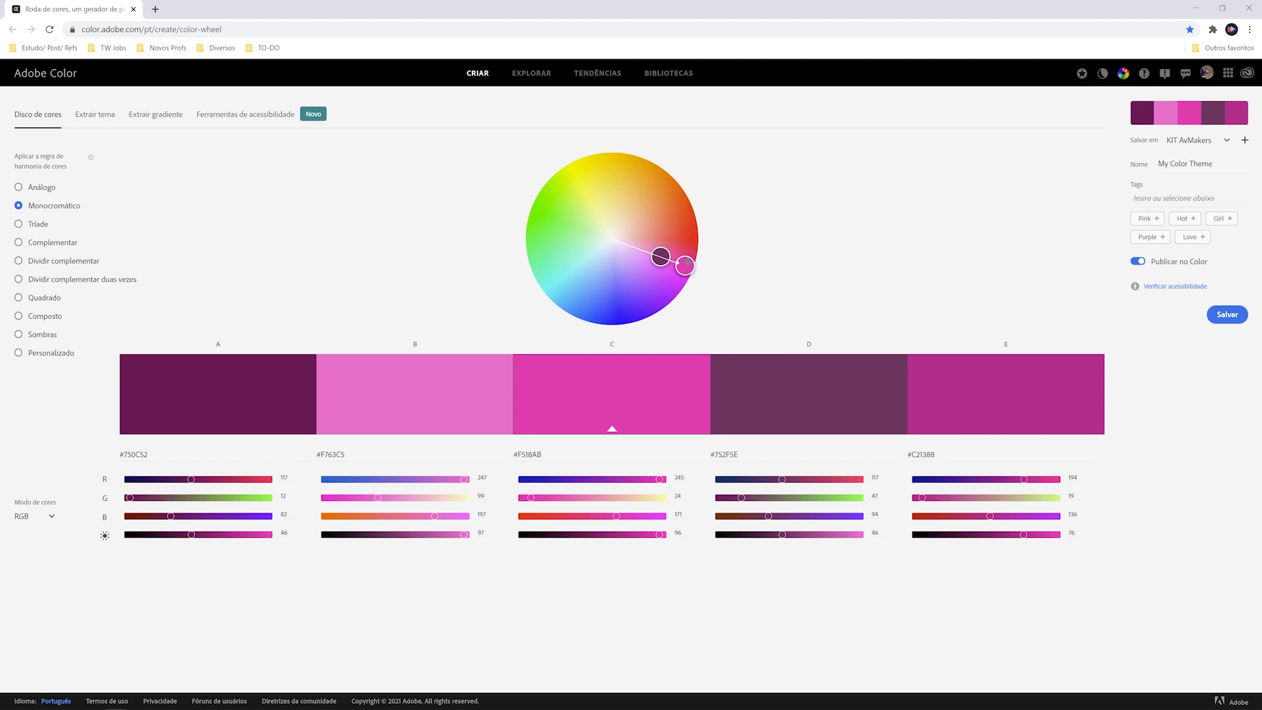
left_click(39, 228)
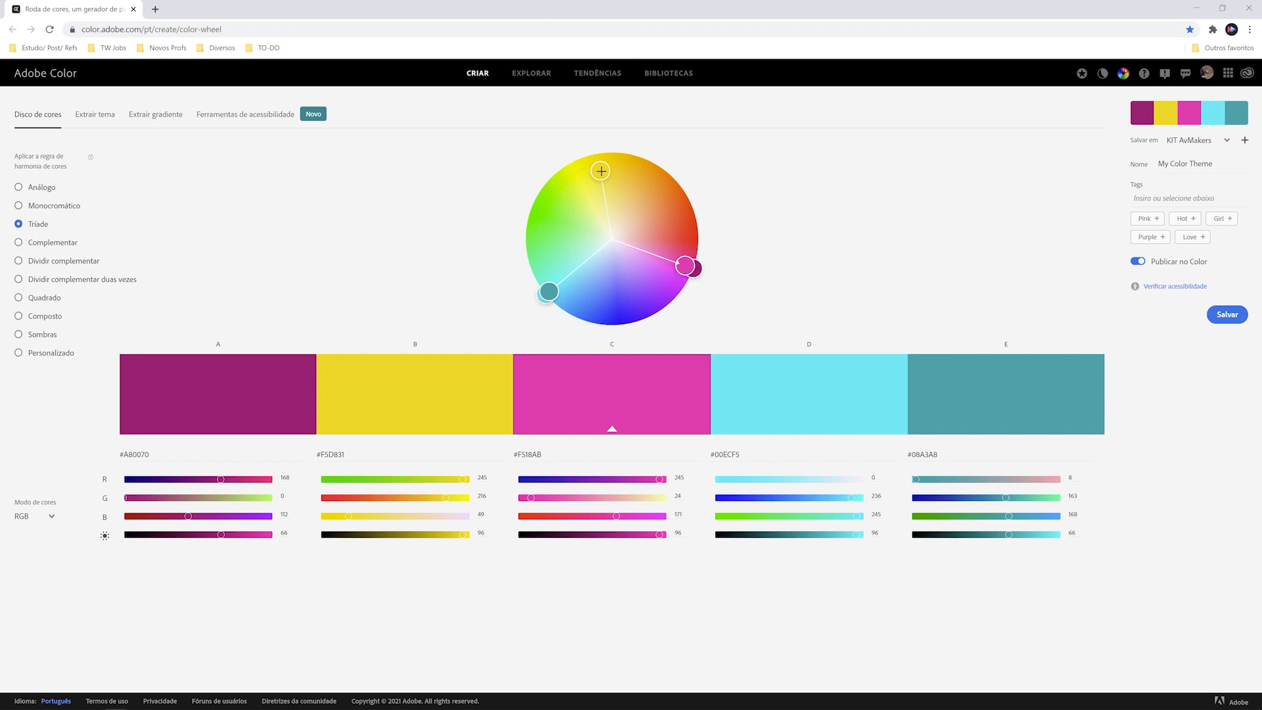
left_click(59, 243)
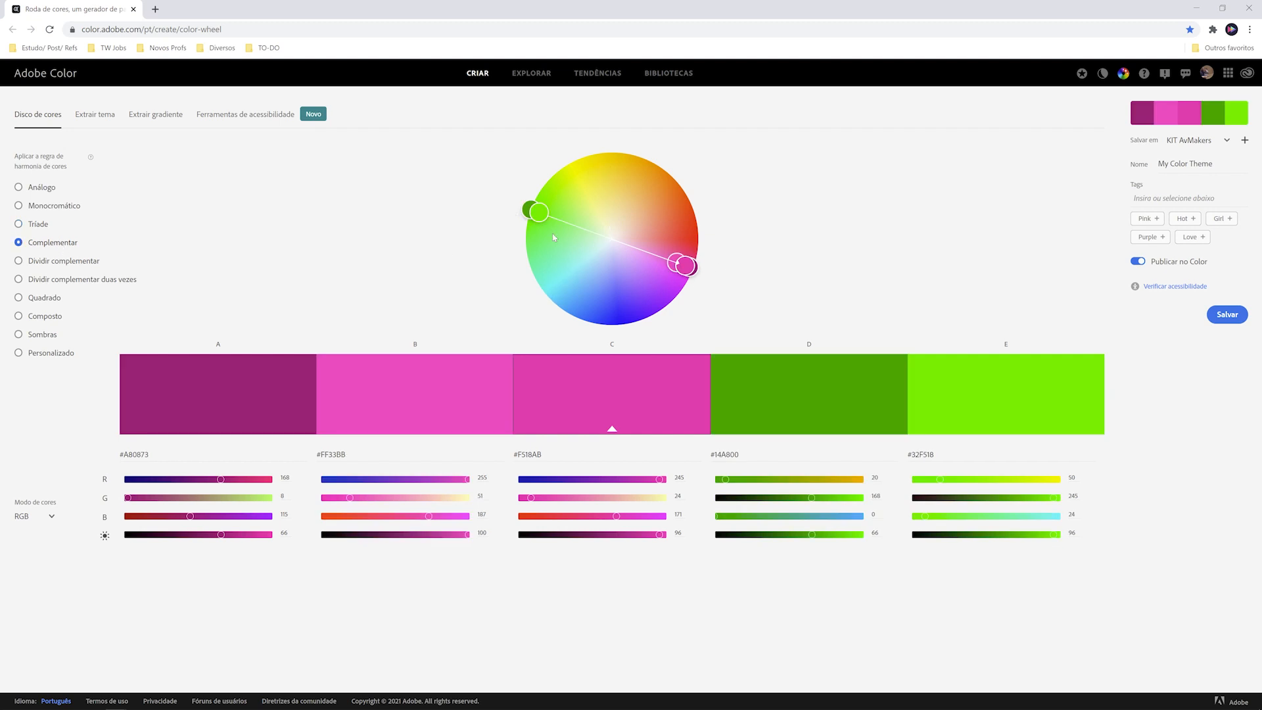
left_click_drag(695, 255, 591, 160)
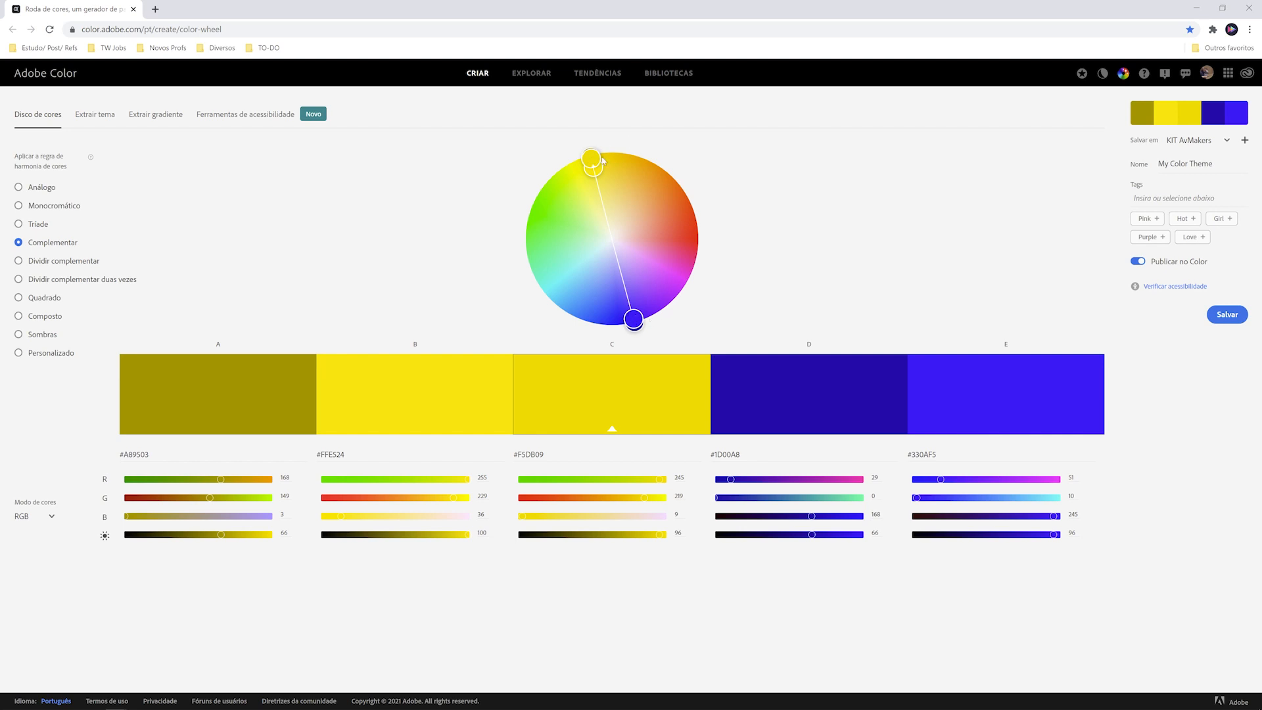
Step: Apply Dividir complementar, Dividir complementar duas vezes, Quadrado, Composto and Sombras in turn to the yellow base colour
left_click(41, 262)
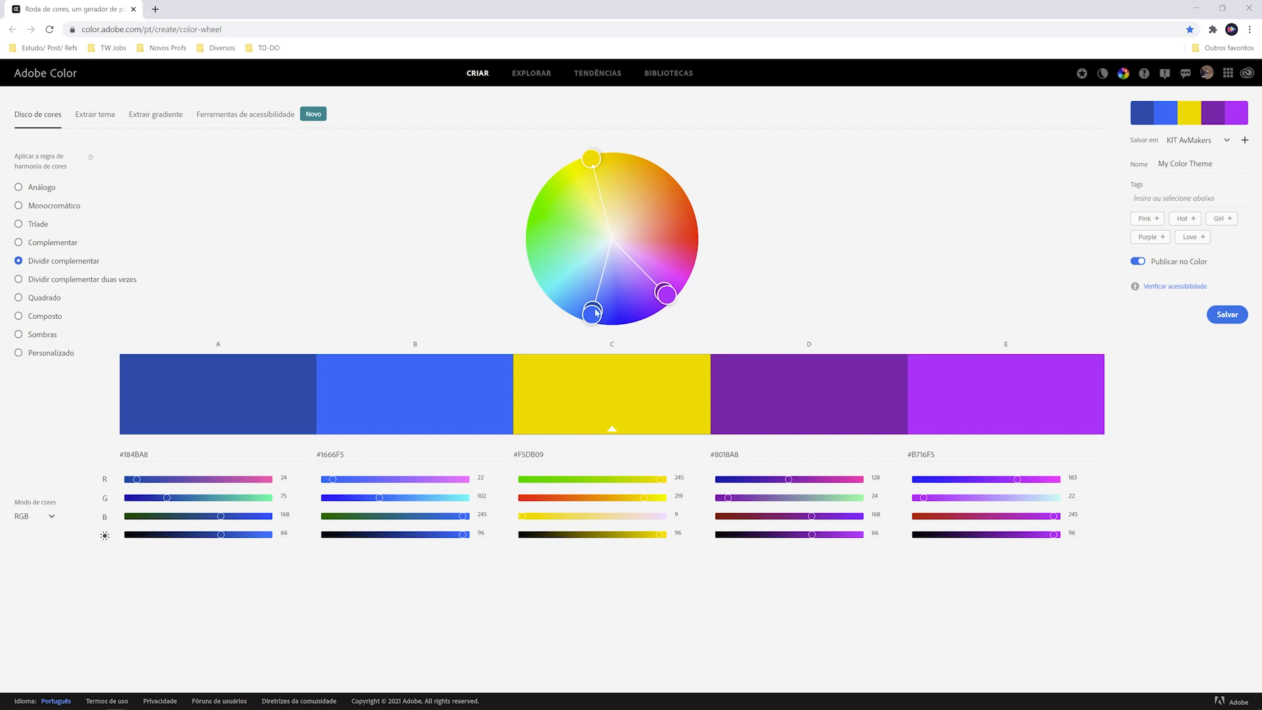
left_click(78, 283)
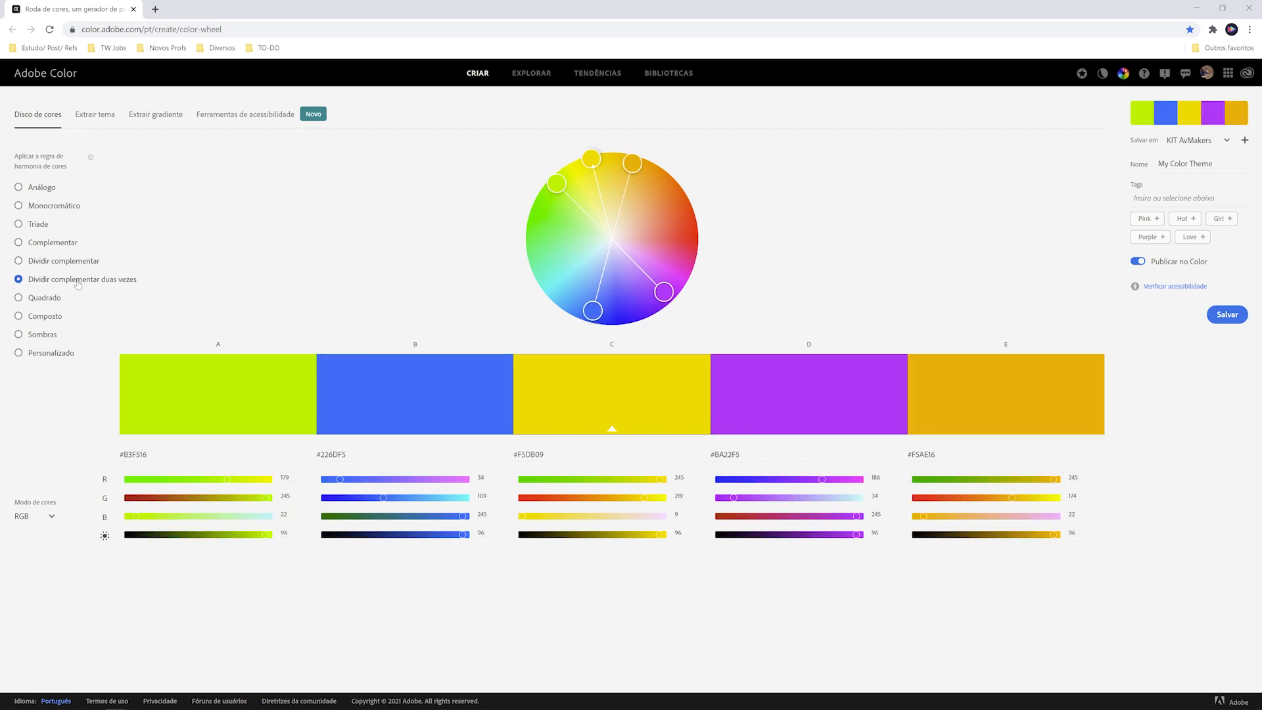
left_click(46, 298)
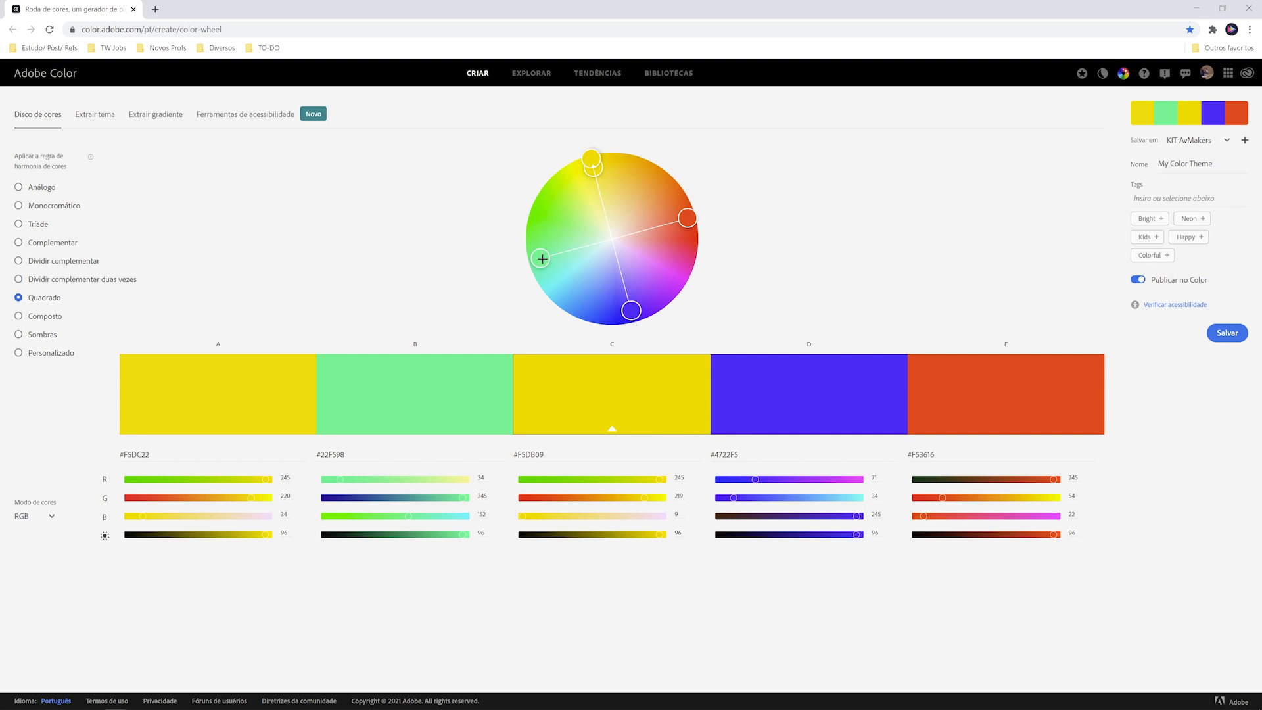
left_click(42, 321)
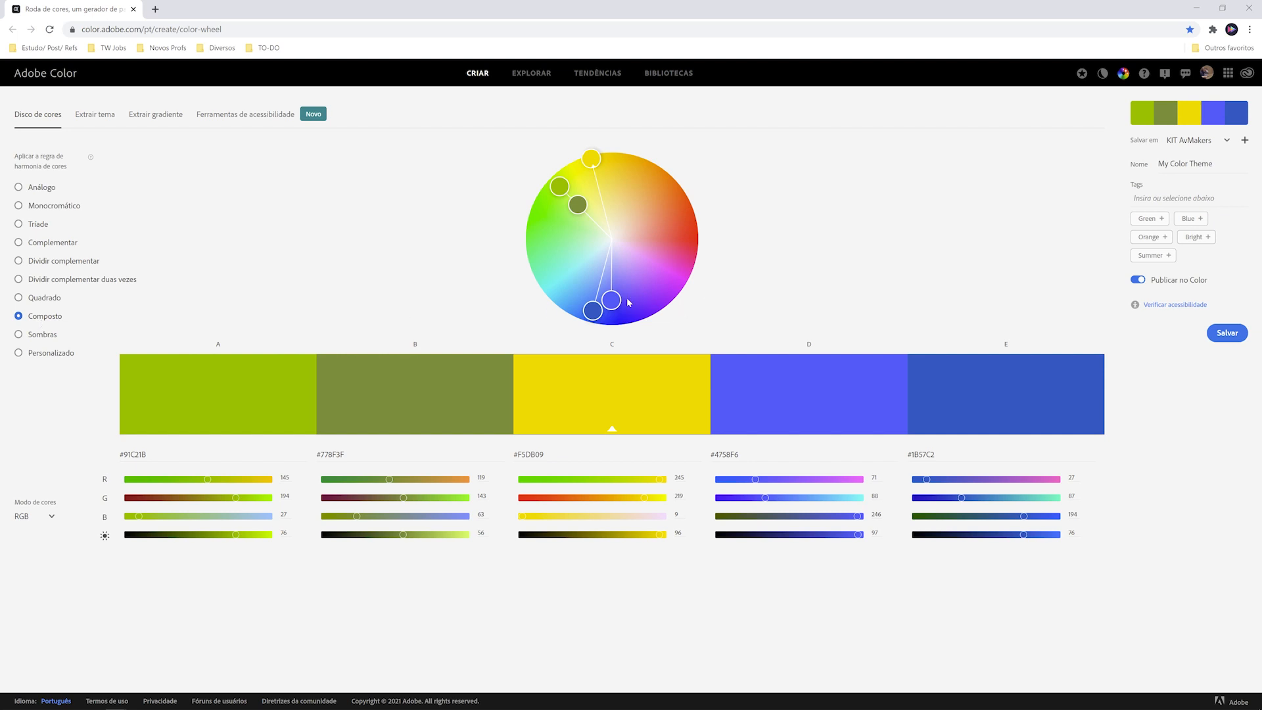
left_click(44, 334)
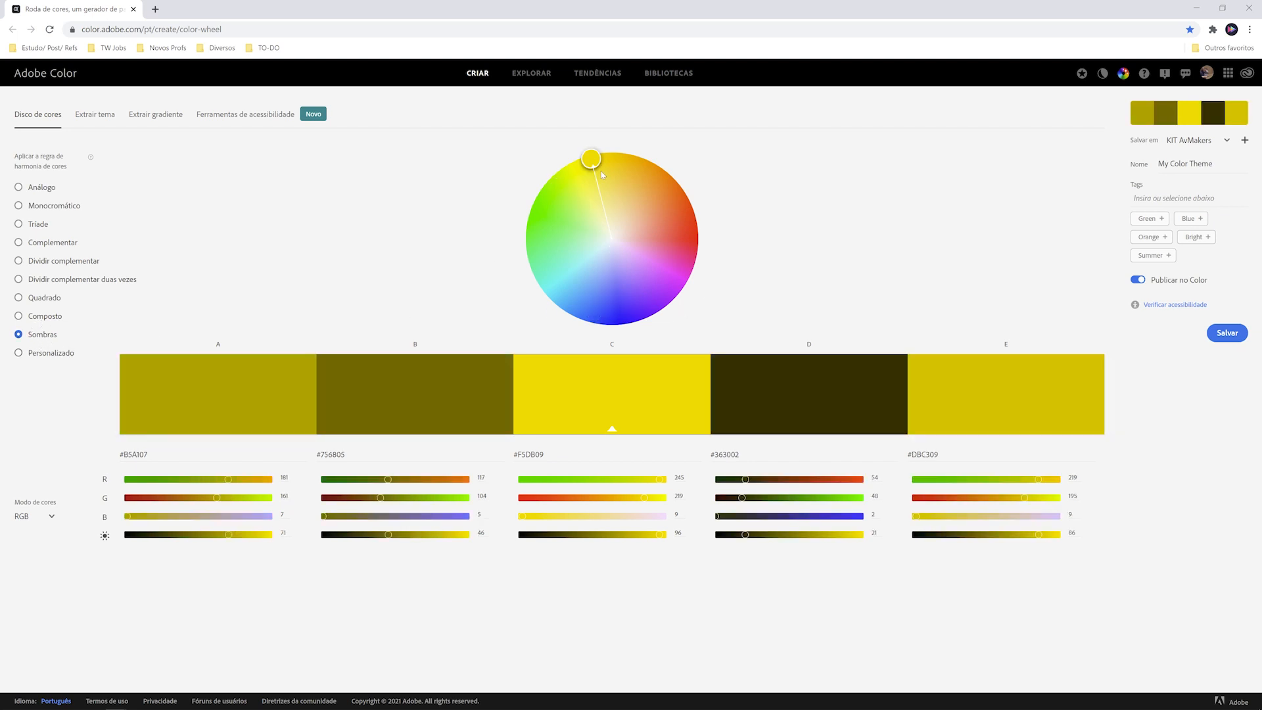
Step: Apply the Personalizado harmony rule and place the palette colours independently around the wheel as orange, green, navy blue and purple
left_click(51, 355)
left_click_drag(591, 158, 569, 229)
left_click_drag(591, 159, 592, 297)
left_click_drag(625, 202, 653, 266)
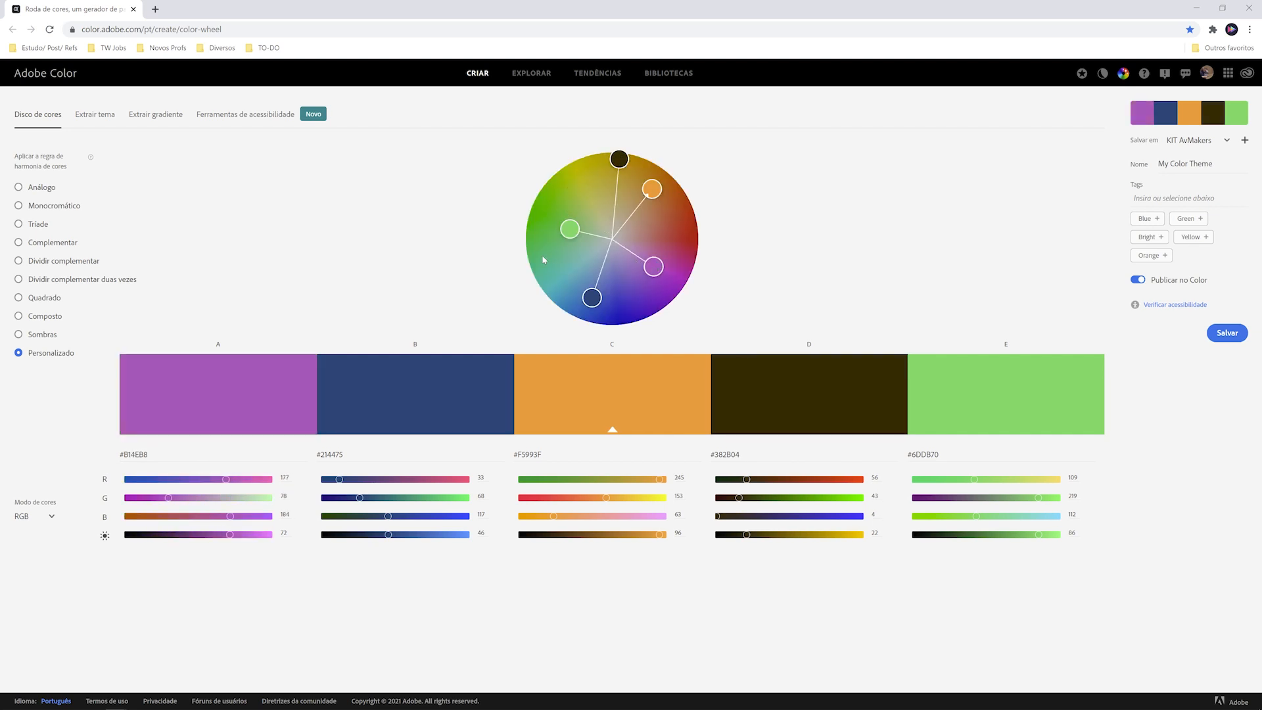
Step: Apply the Complementar rule to the orange base colour and adjust its light blue complement to #33C8F5
left_click(58, 243)
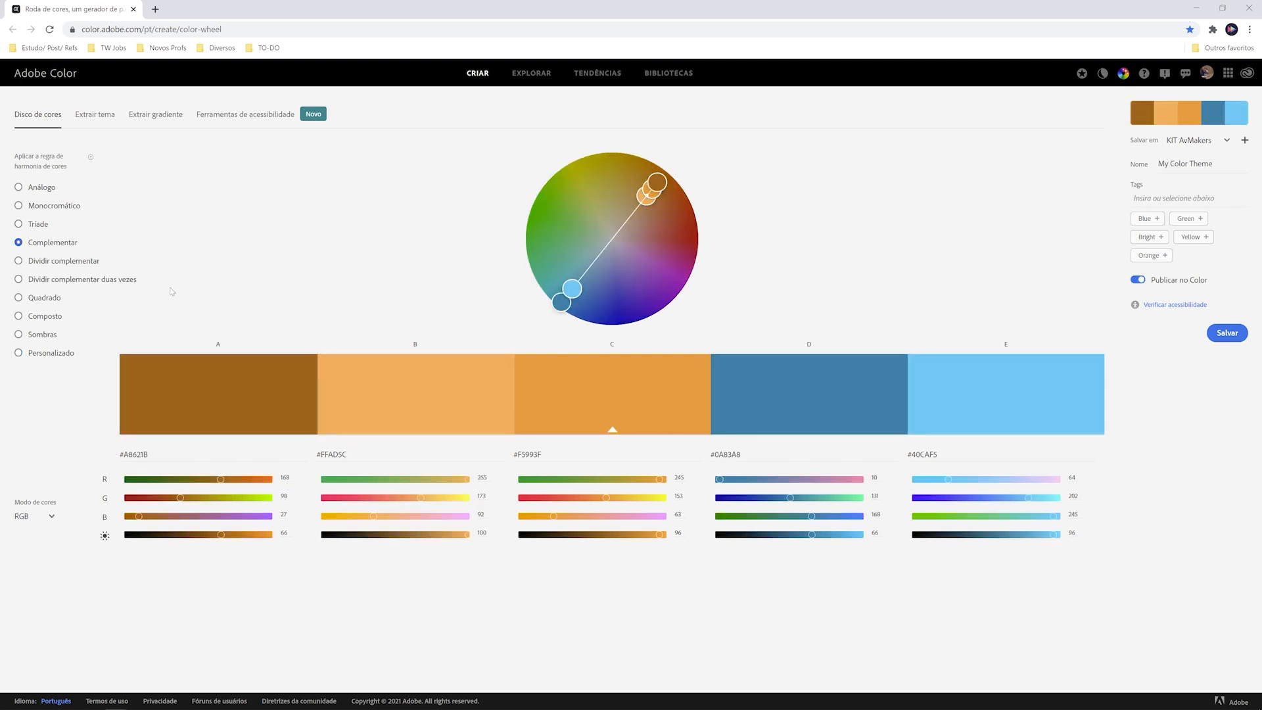
mouse_move(573, 288)
left_mouse_down()
mouse_move(583, 312)
mouse_move(560, 298)
left_mouse_up()
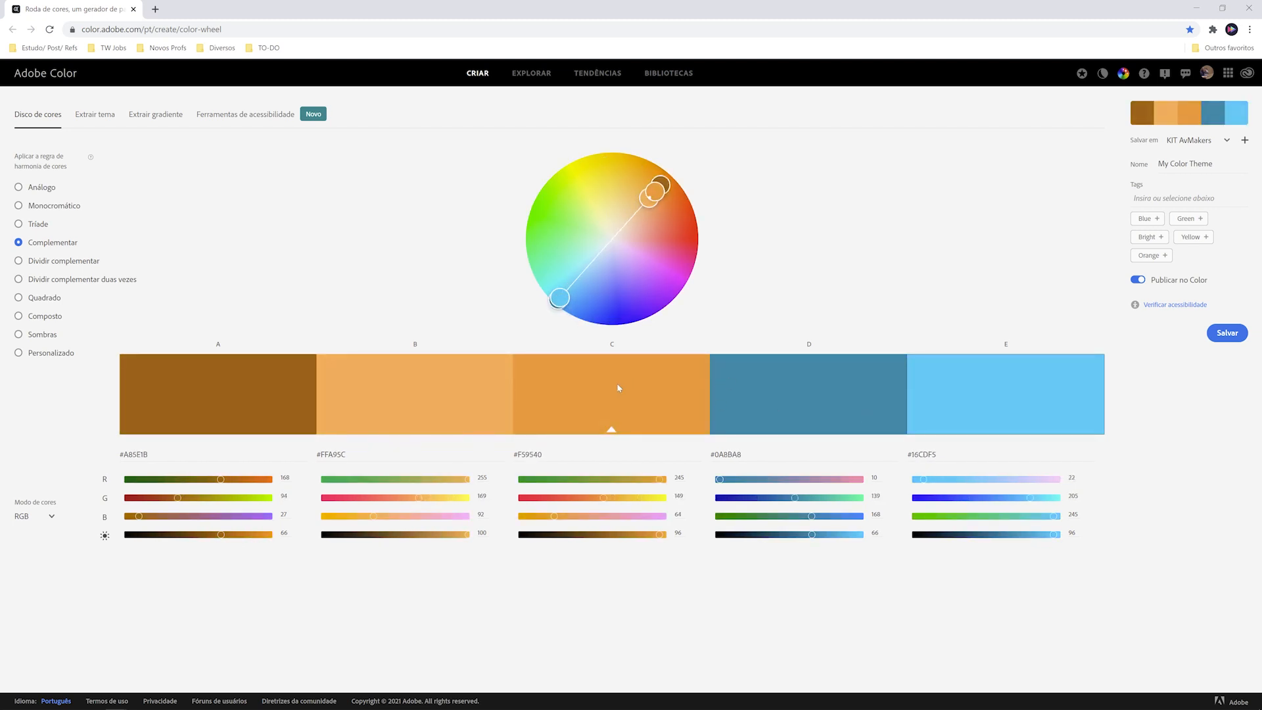
left_click_drag(561, 299, 571, 290)
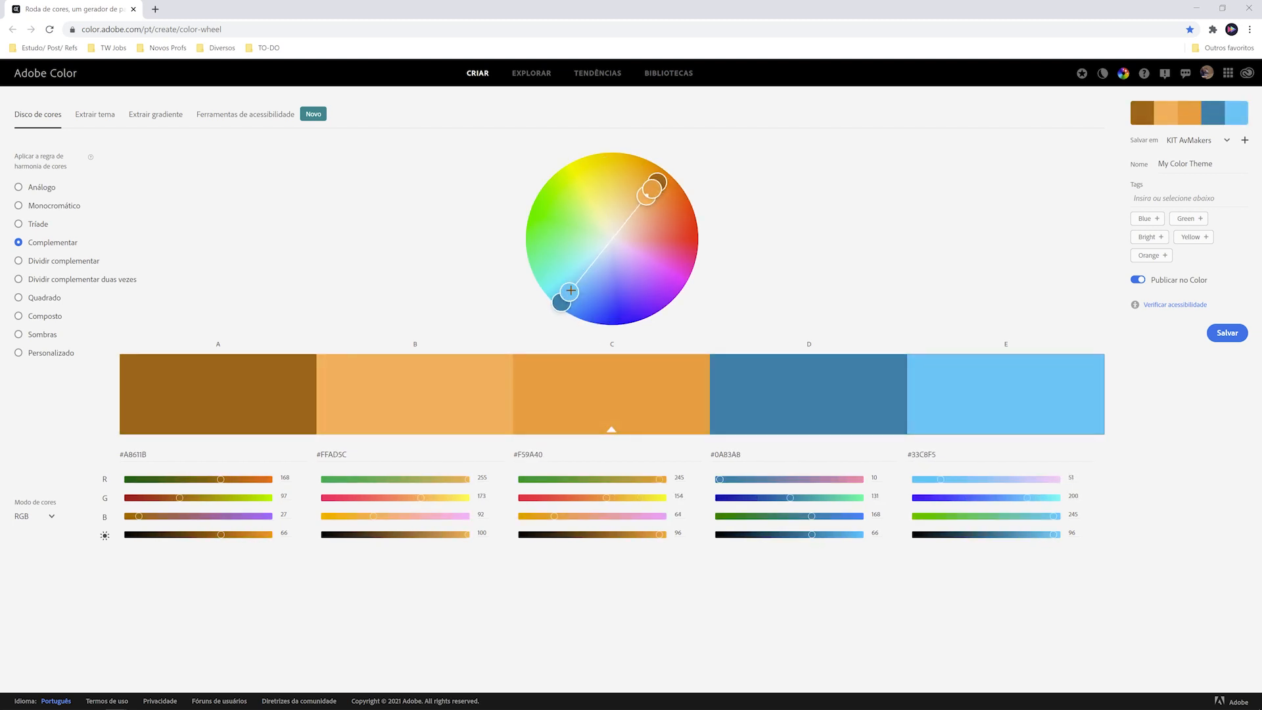
Step: Change base colour C to a sky blue and set its brightness to 100, producing #26C2FF
left_click(605, 413)
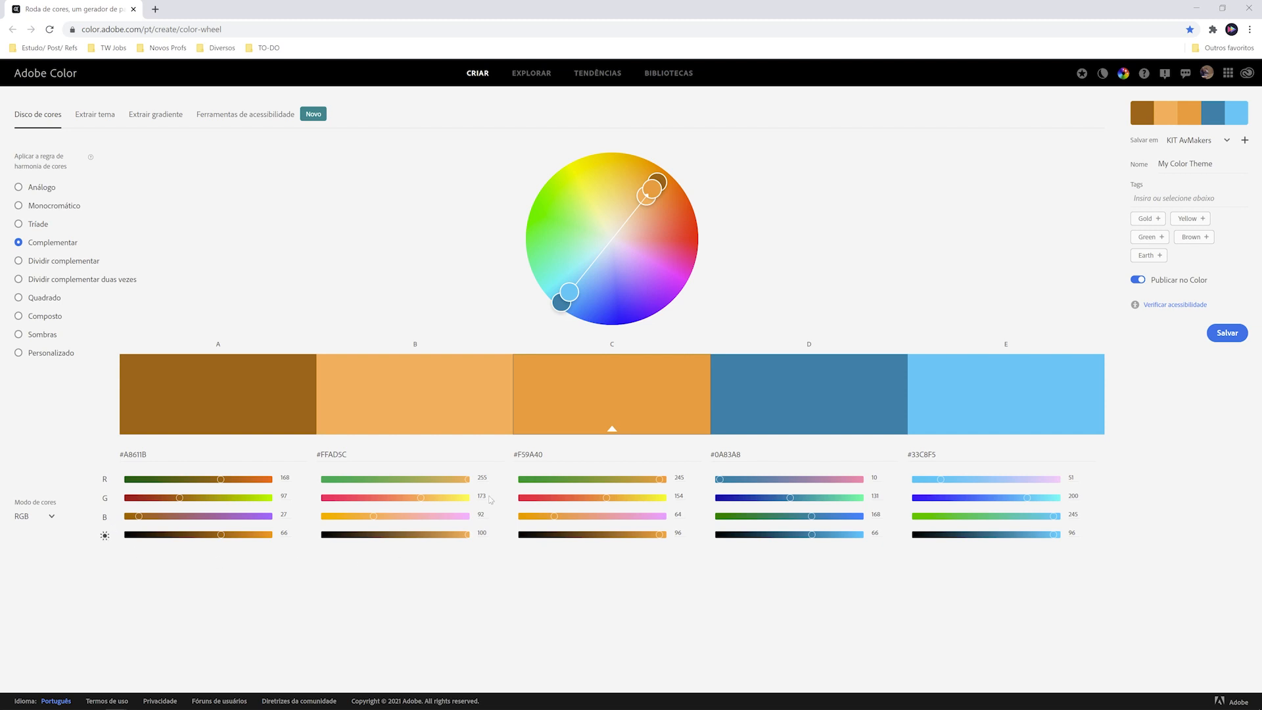
left_click_drag(644, 188, 569, 297)
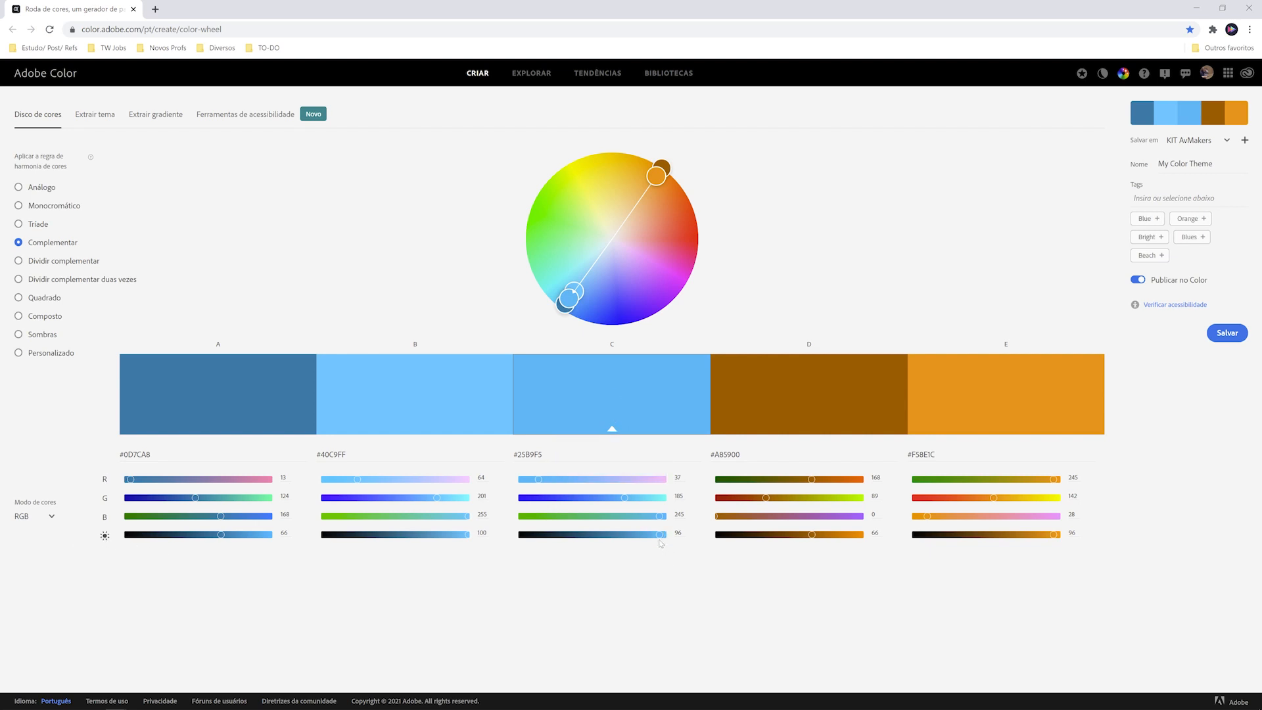
left_click_drag(659, 534, 690, 542)
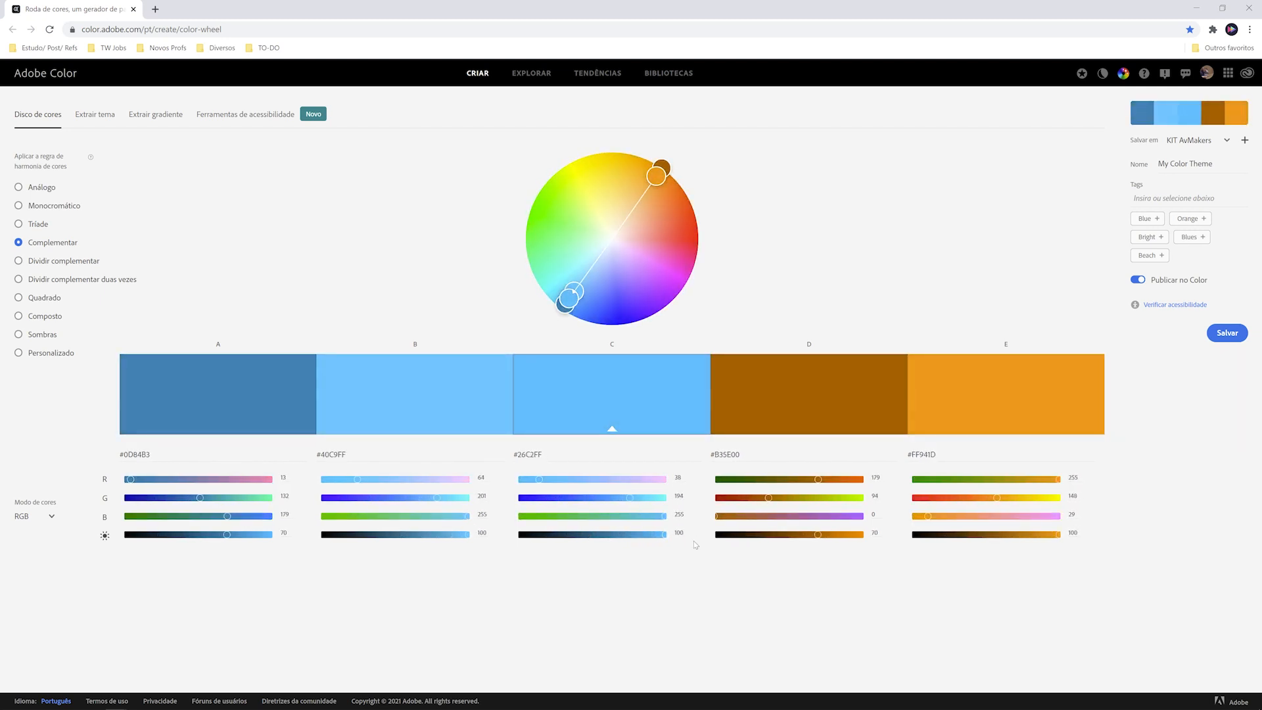
Step: In HSB colour mode, set base colour C's saturation to 38 and colour D's brightness to 91
left_click(51, 519)
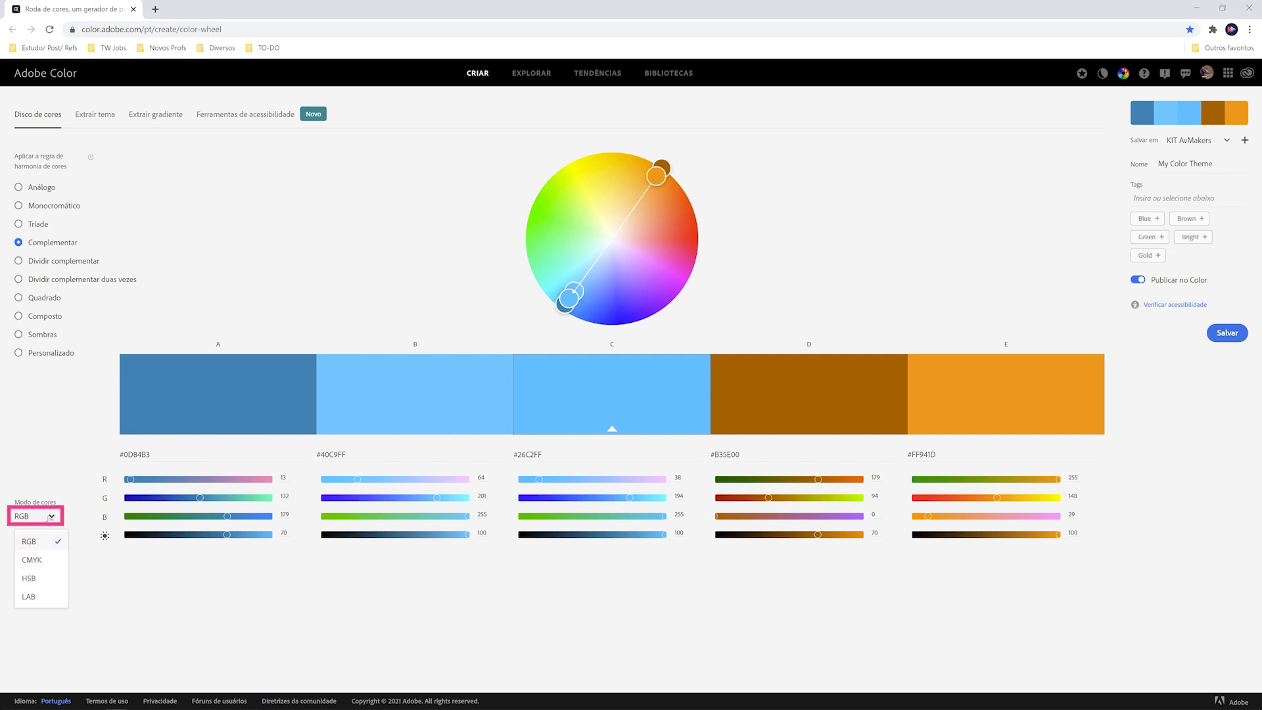
left_click(44, 579)
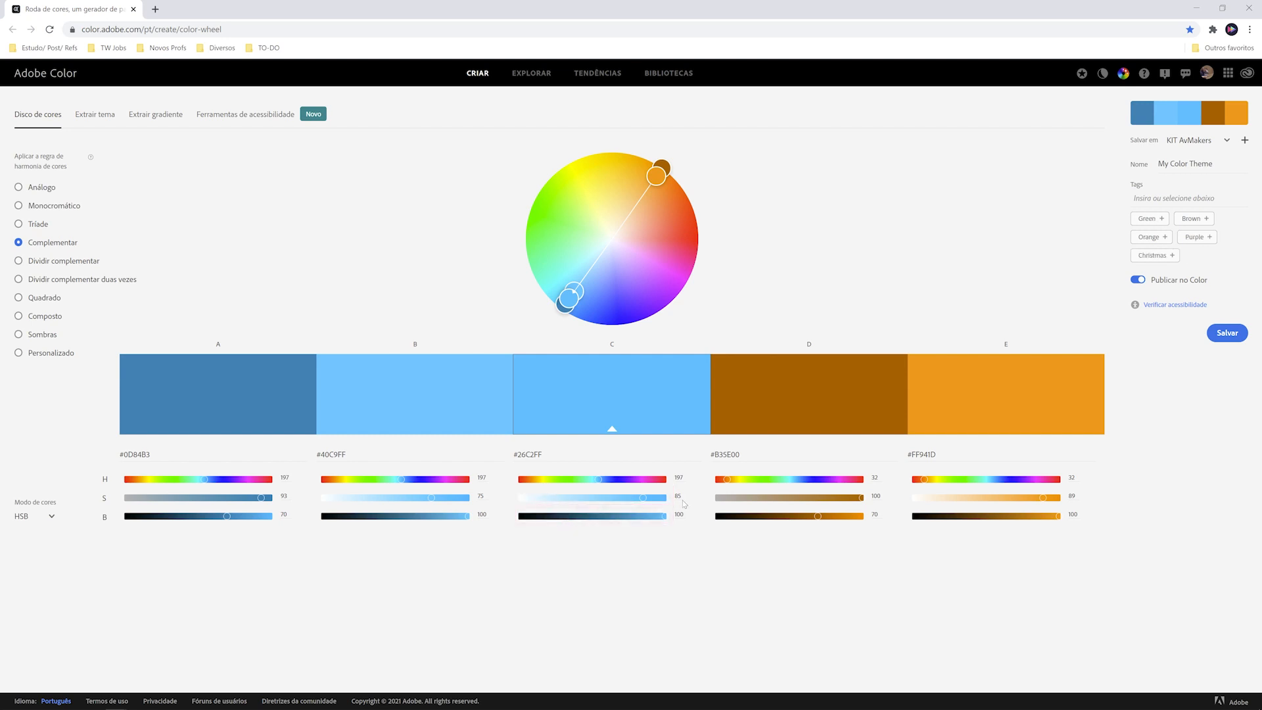
left_click_drag(657, 501, 686, 503)
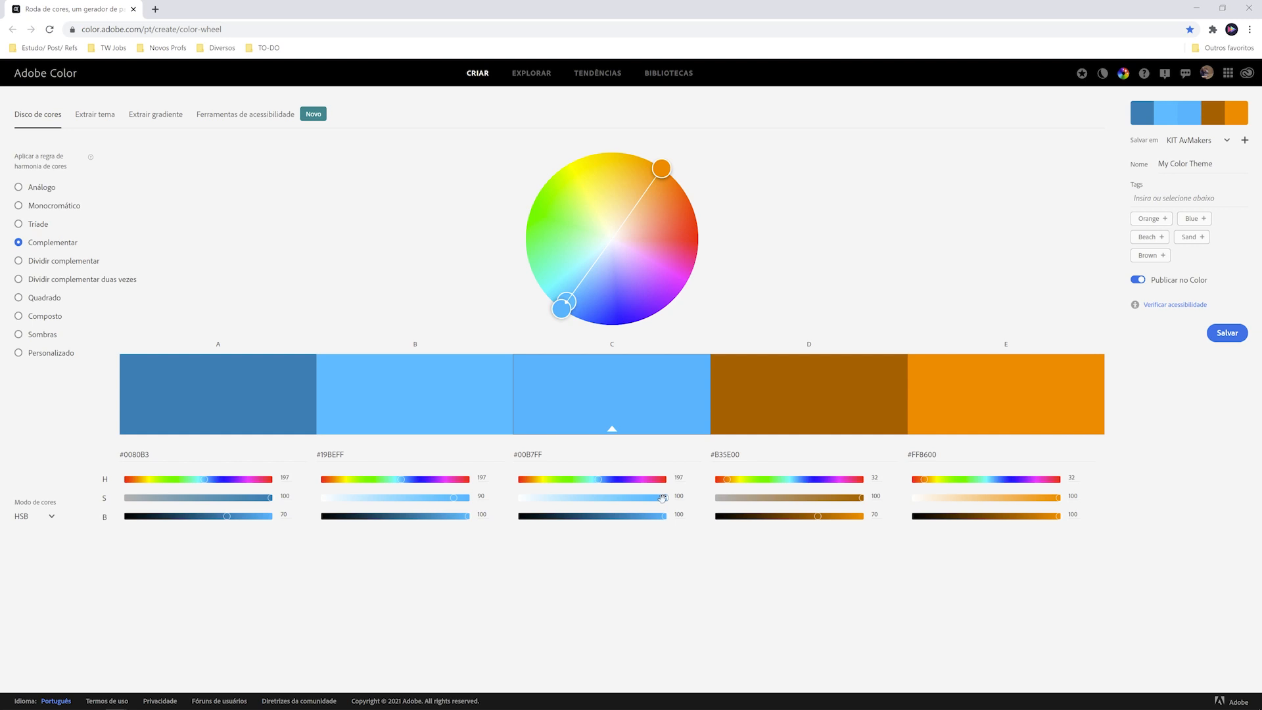
left_click_drag(667, 497, 574, 497)
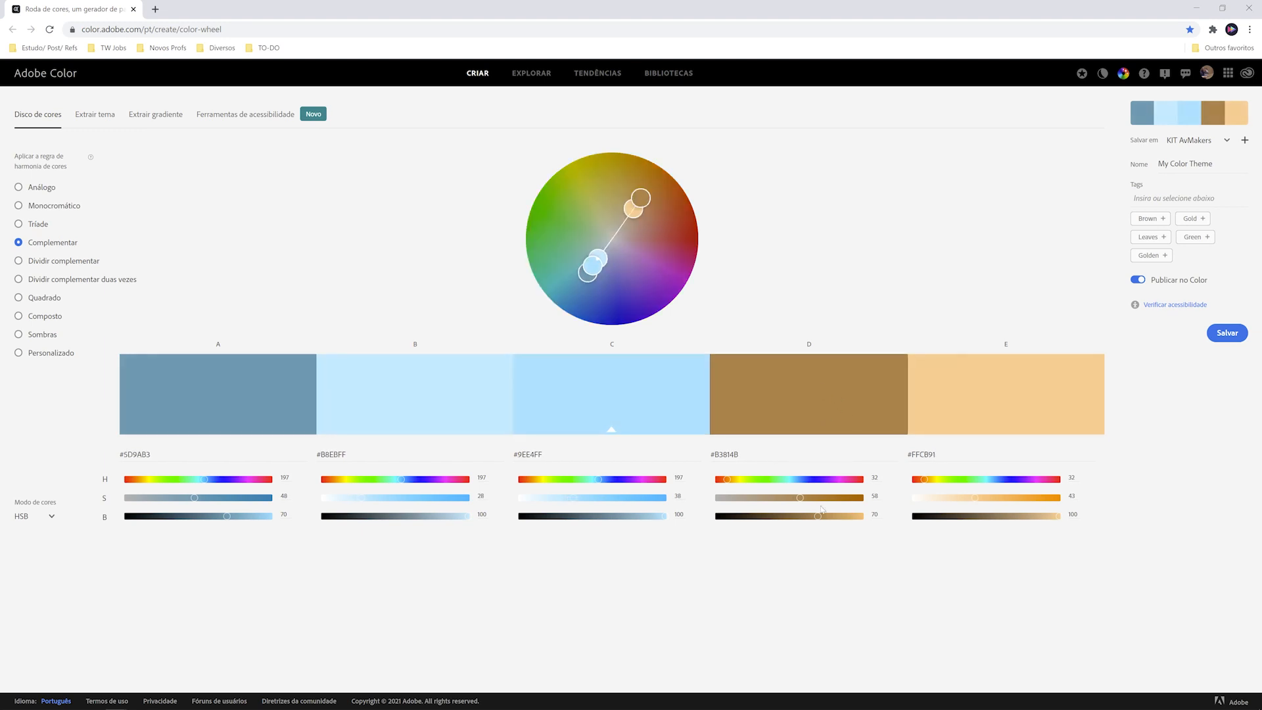
left_click_drag(817, 516, 849, 517)
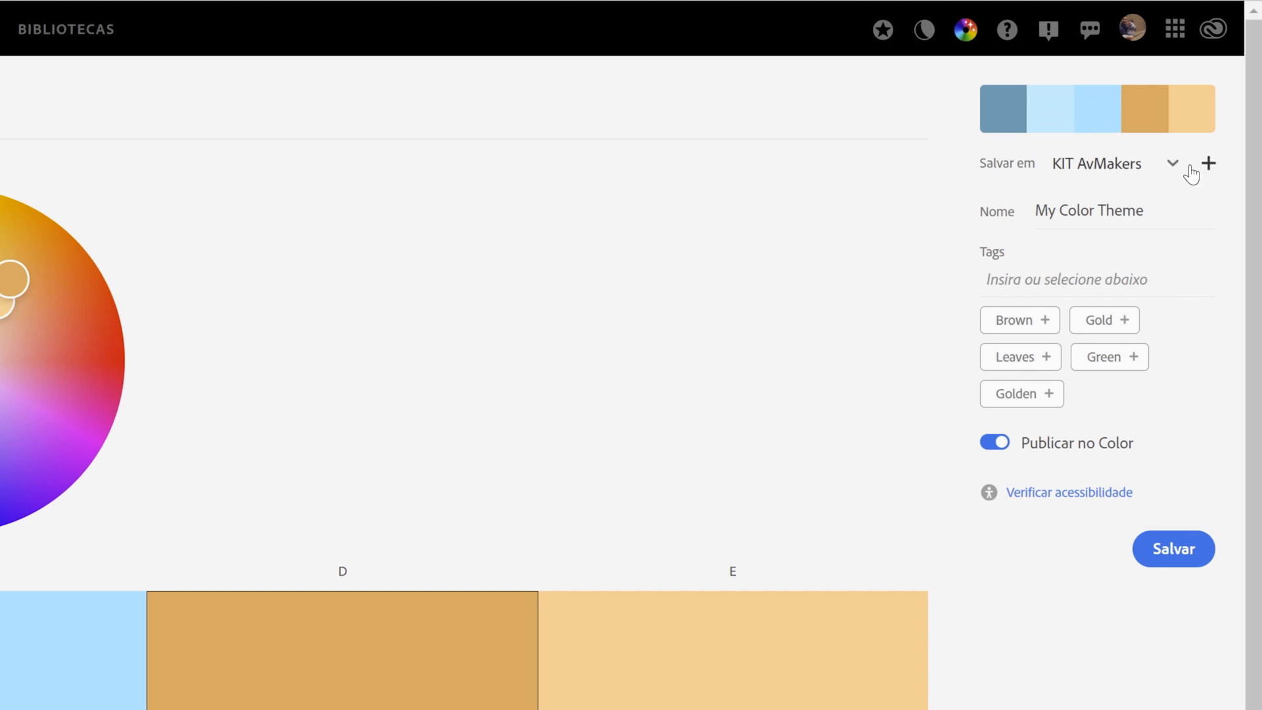
Step: Create a new library named Curso as the save destination for the colour theme
left_click(1189, 172)
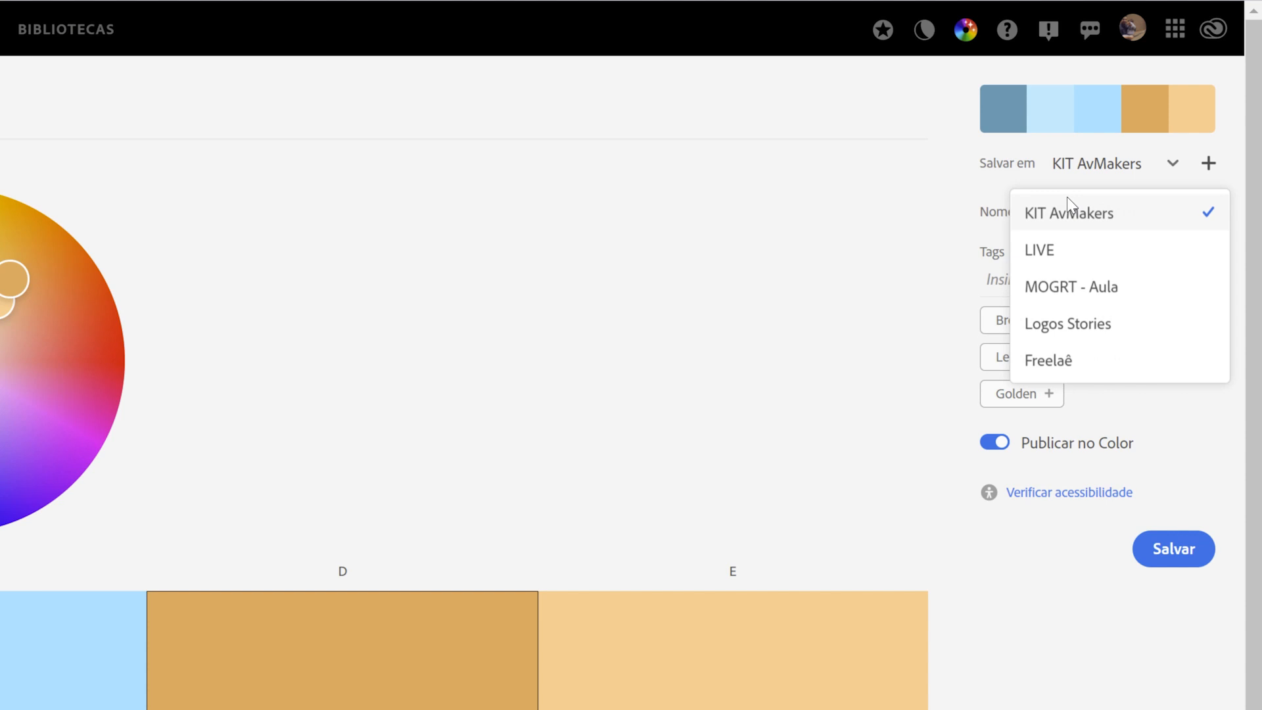
left_click(1173, 164)
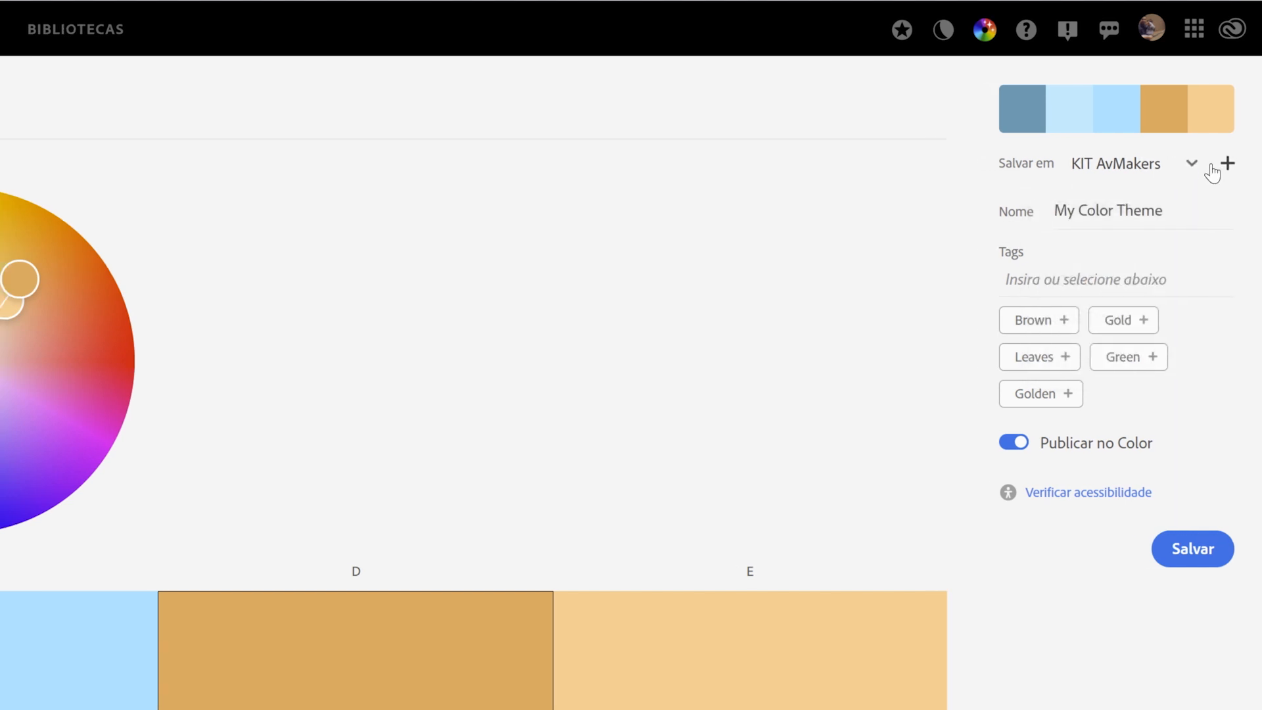
left_click(1227, 168)
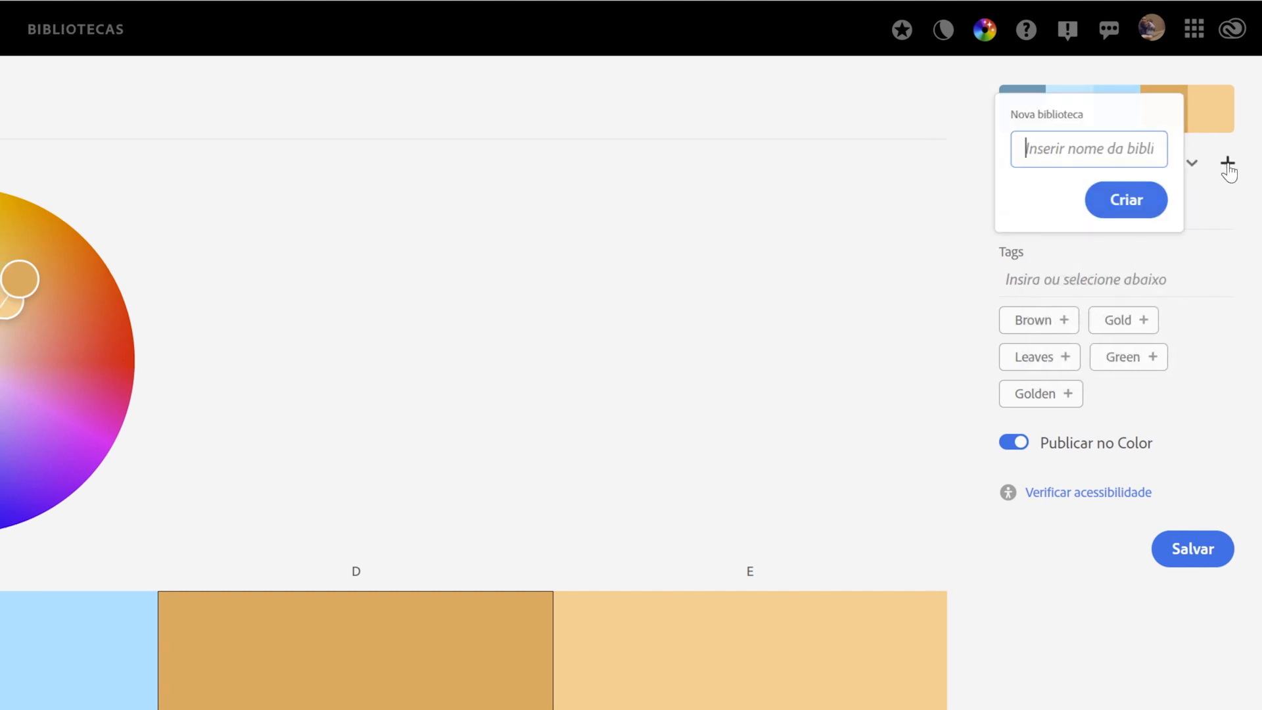
type("Curso")
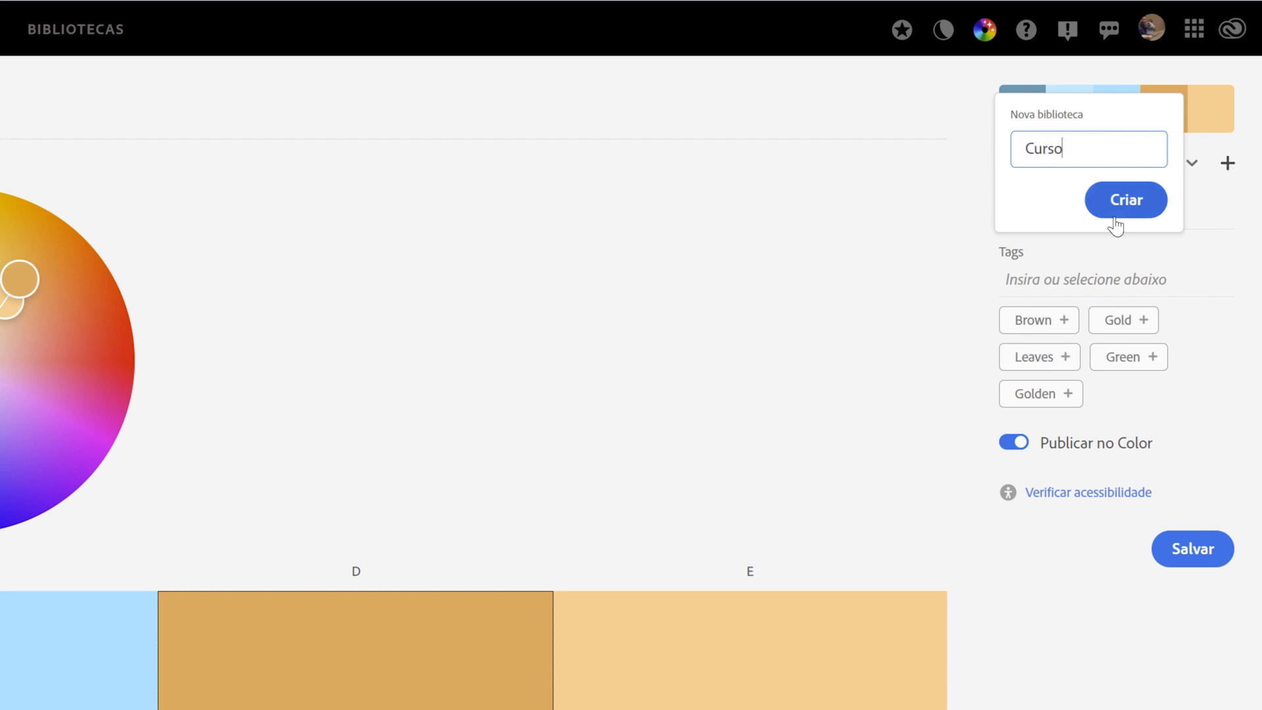
left_click(1123, 211)
left_click(1190, 164)
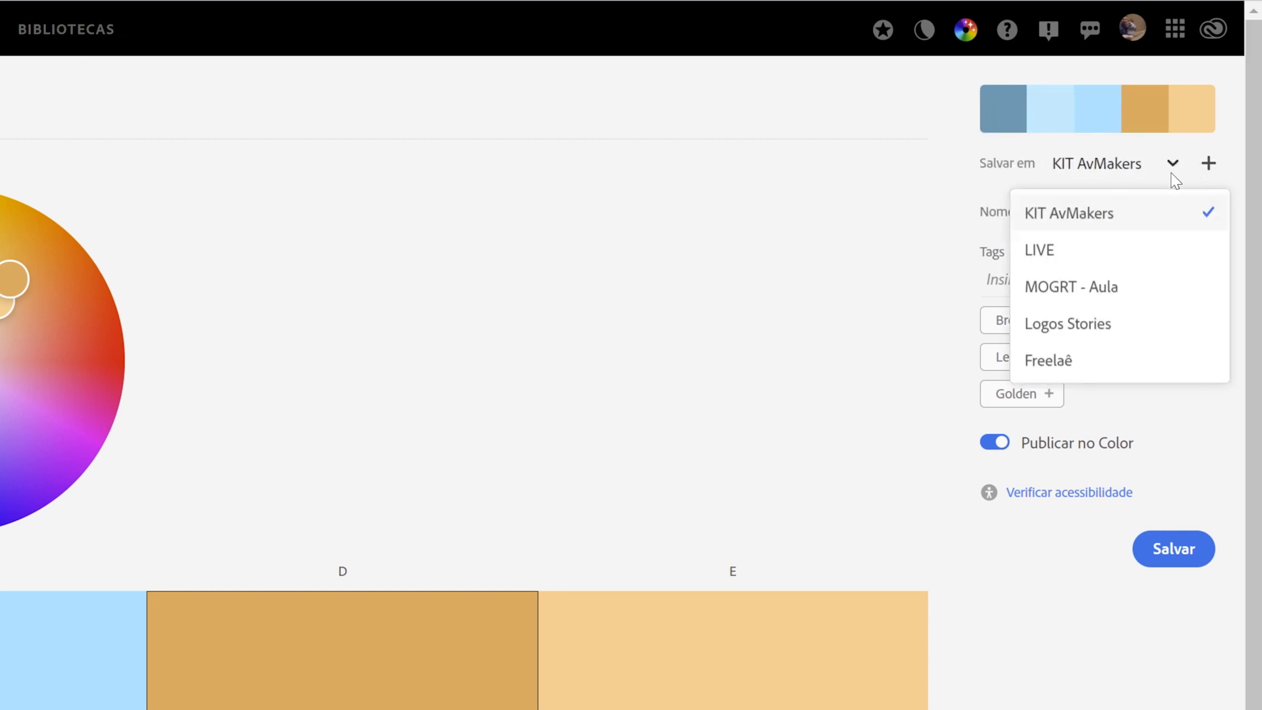
left_click(1084, 216)
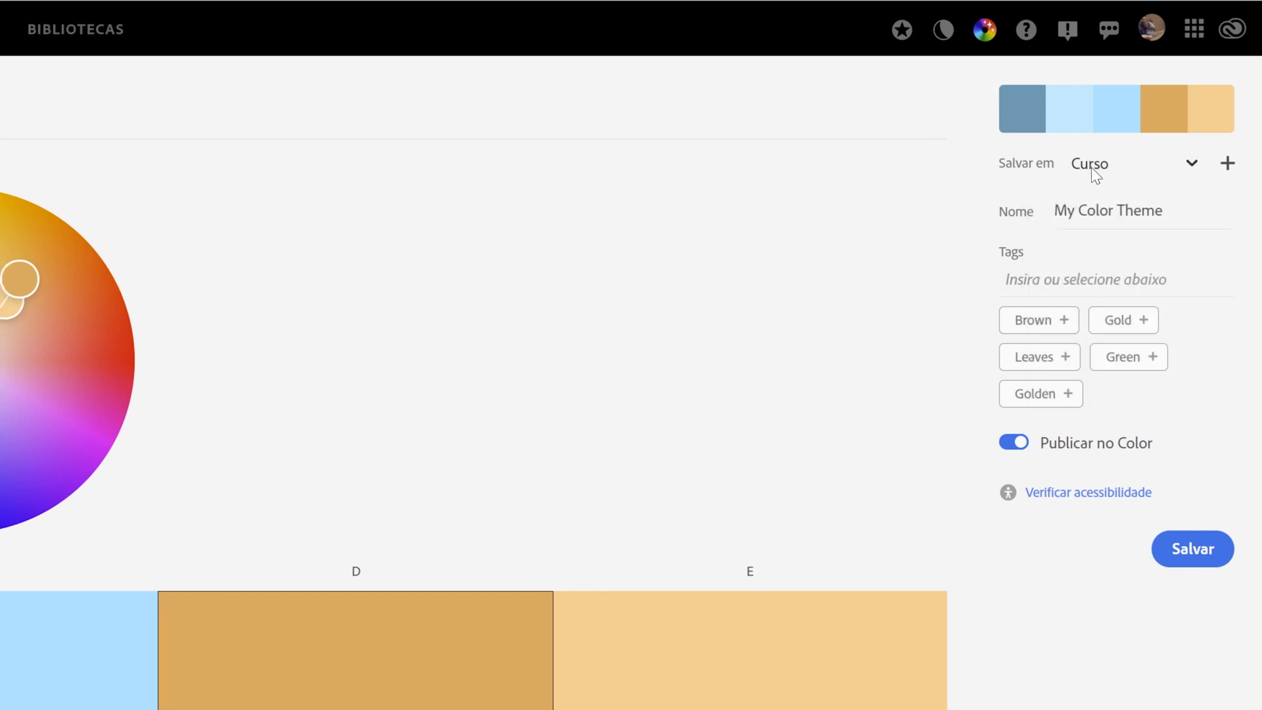
Step: Name the colour theme "Tons pastéis" and save it to the Curso library without tags
left_click(1088, 212)
triple_click(1104, 210)
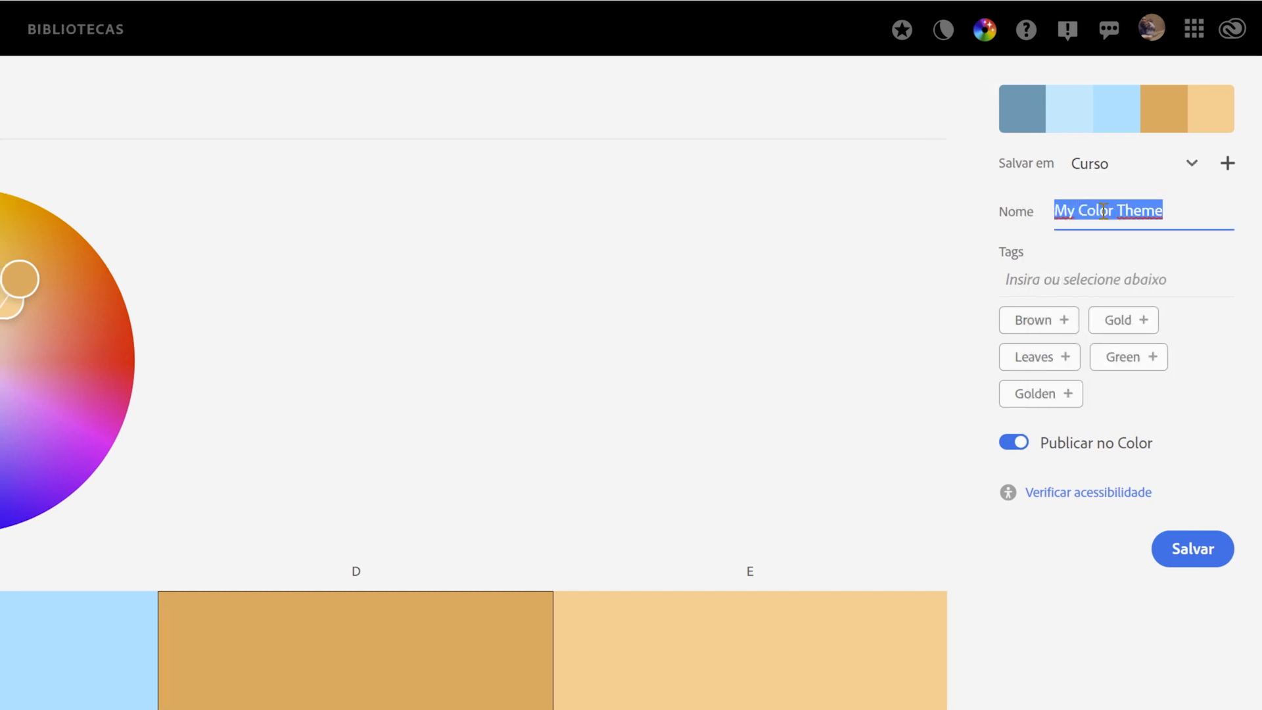
type("Tons pas")
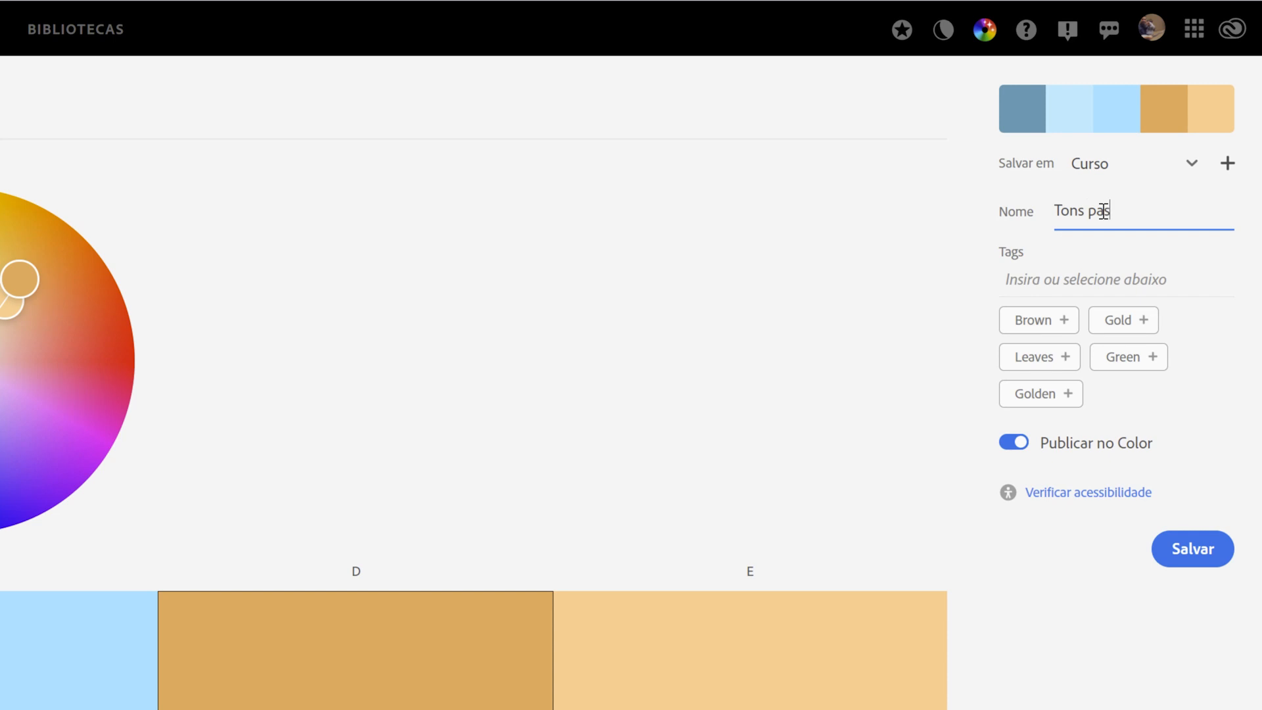
type("téis")
left_click(1074, 279)
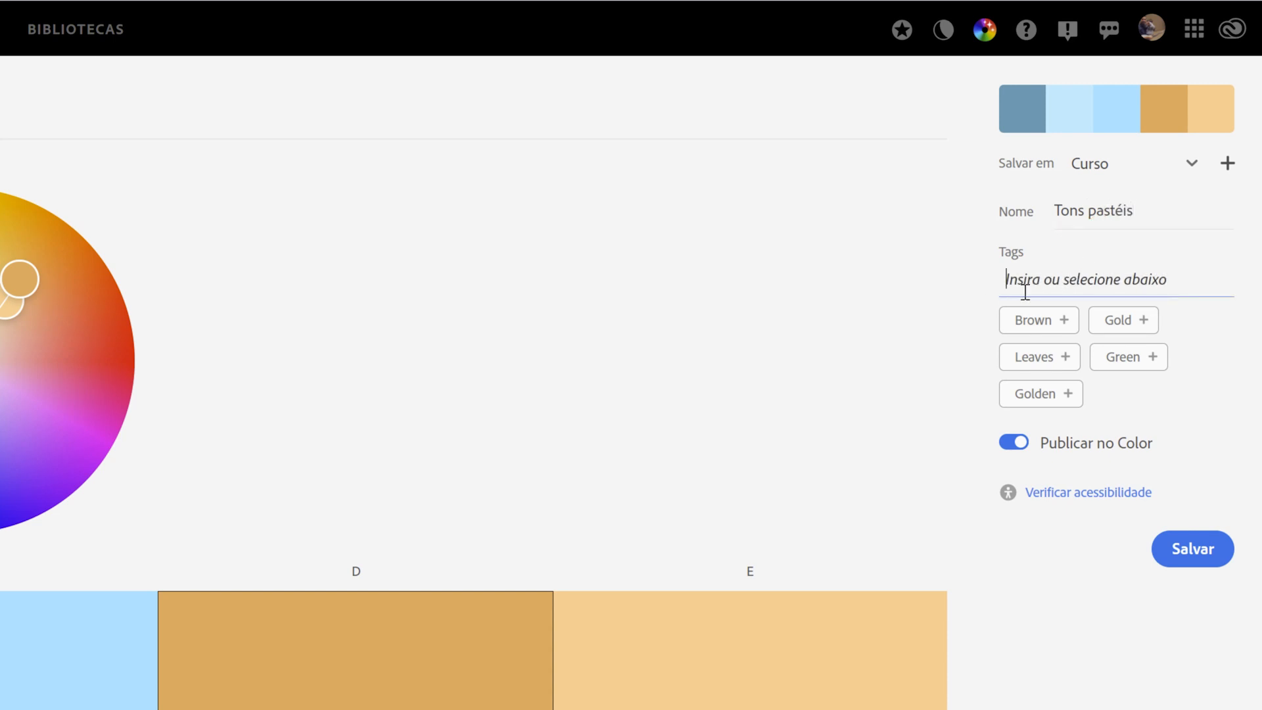
mouse_move(1019, 451)
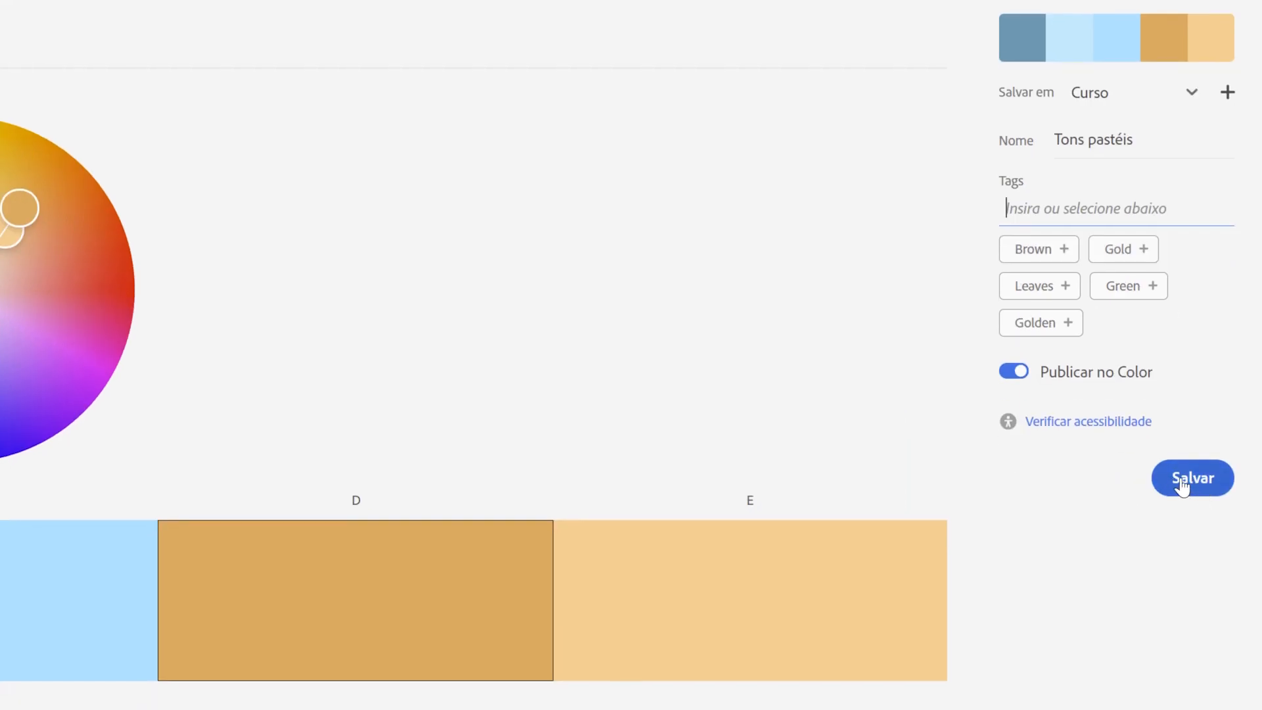
left_click(1191, 480)
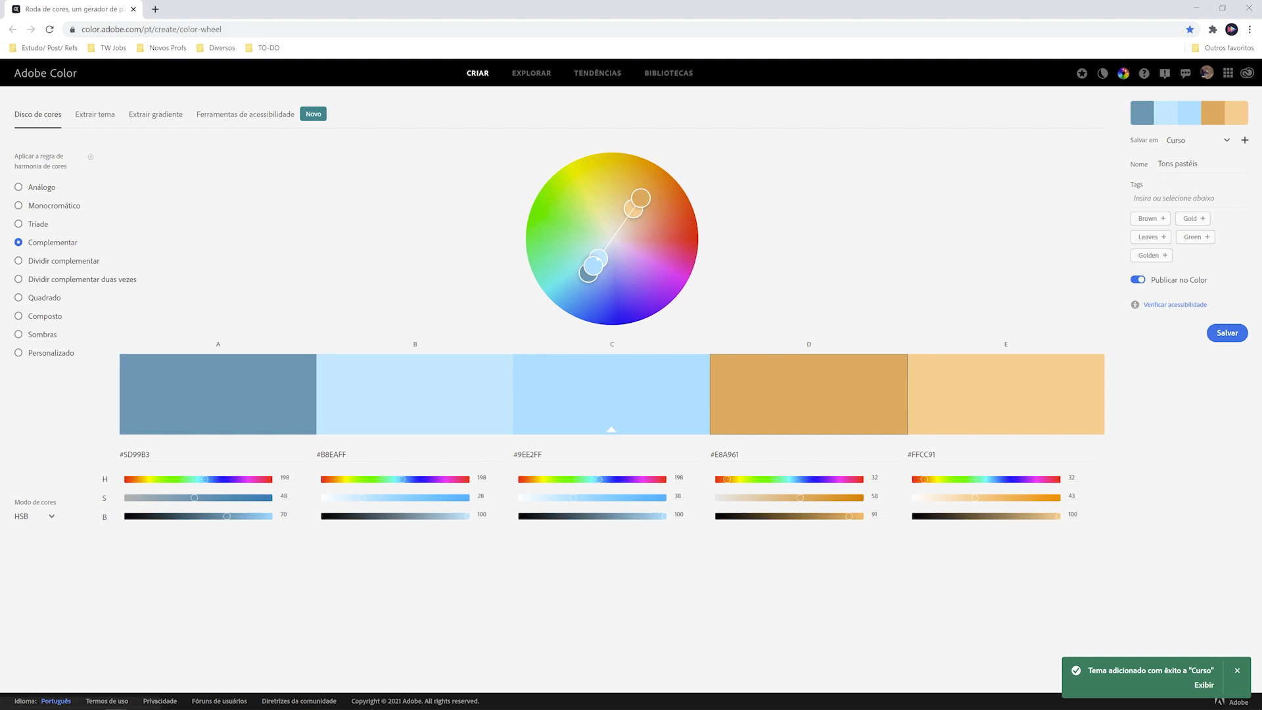
Step: Switch to Premiere Pro, show the Libraries panel and dock it in the Effect Controls panel group
left_click(136, 702)
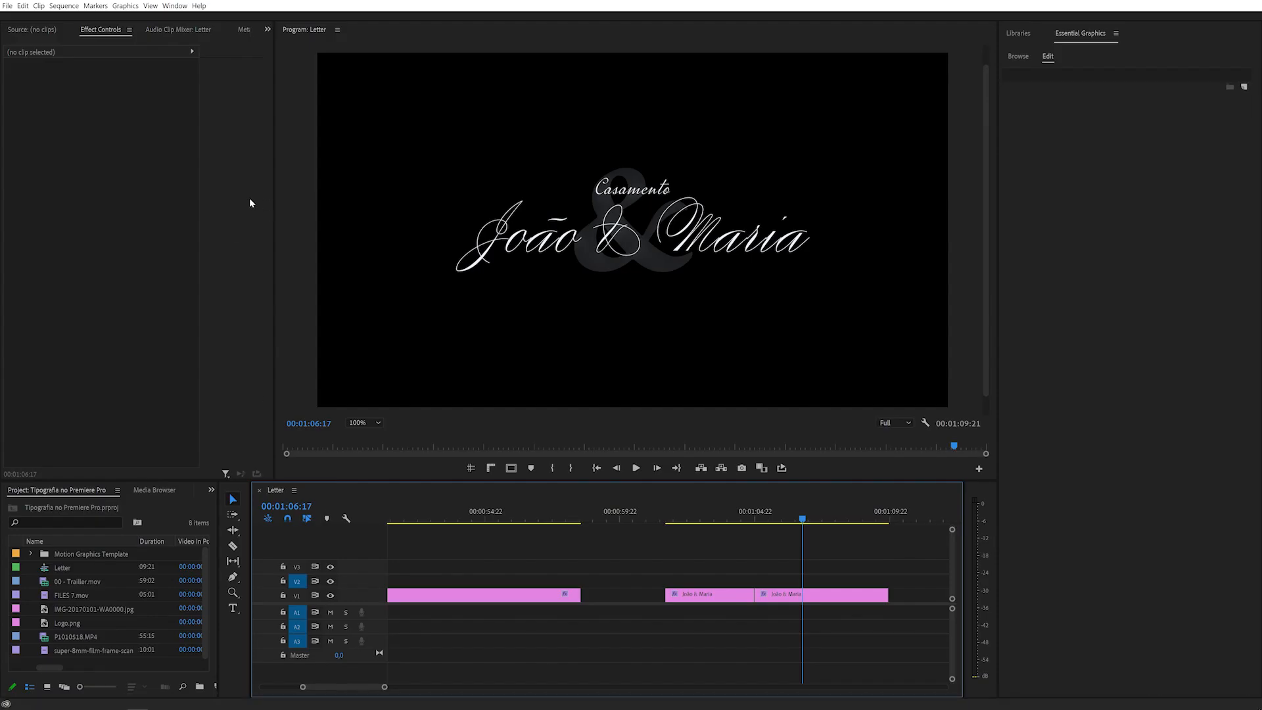
left_click(174, 6)
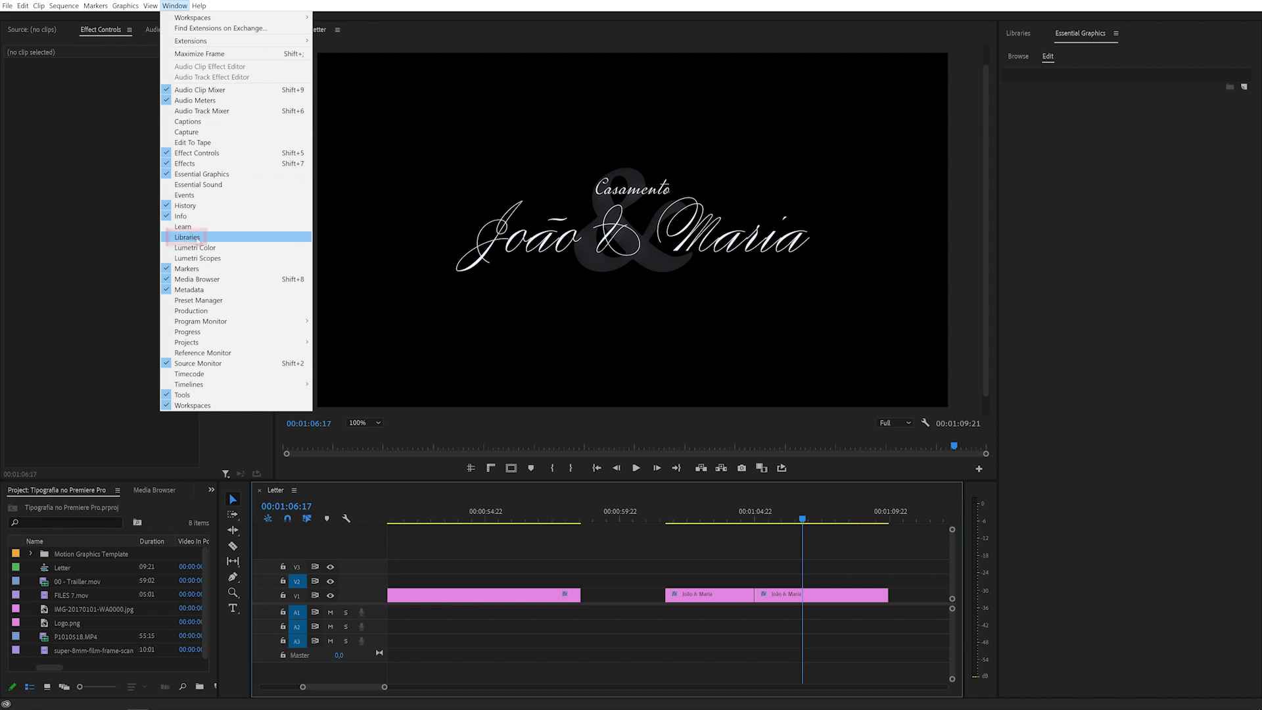
left_click(191, 238)
left_click_drag(1020, 34, 139, 247)
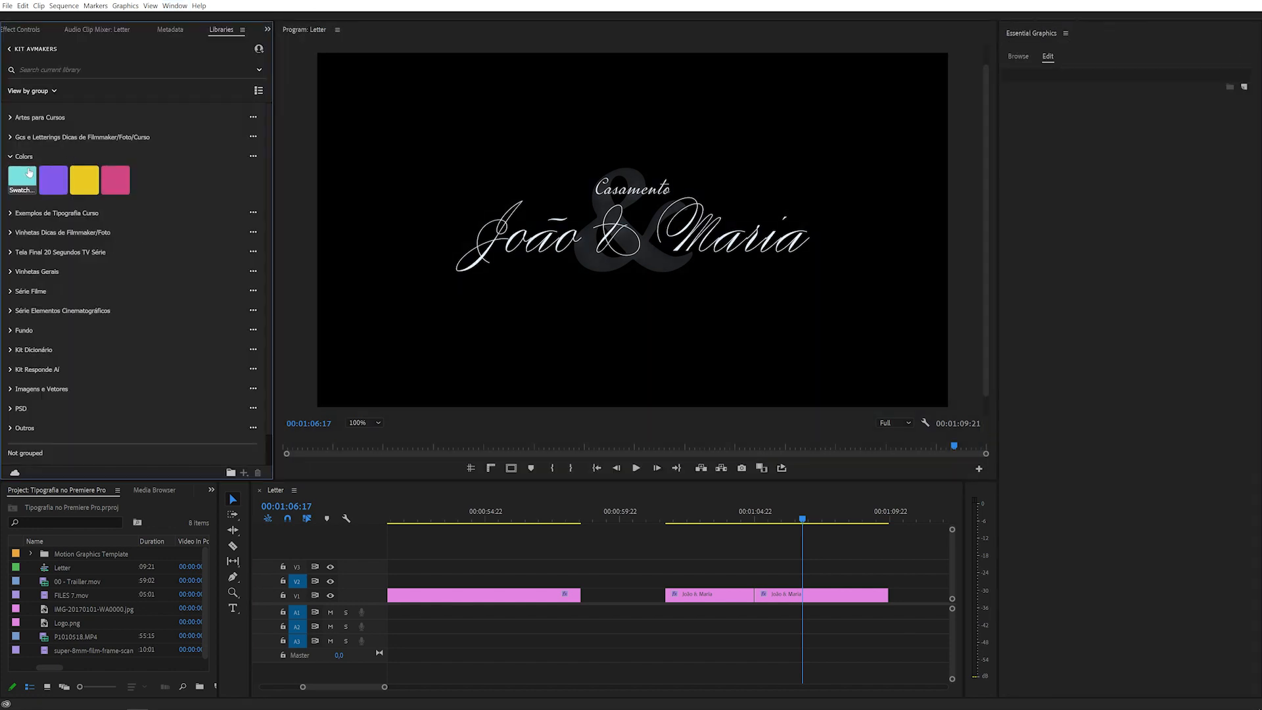
Step: Leave the KIT AvMakers library and open the Tons pastéis colour theme in the Curso library
mouse_move(28, 172)
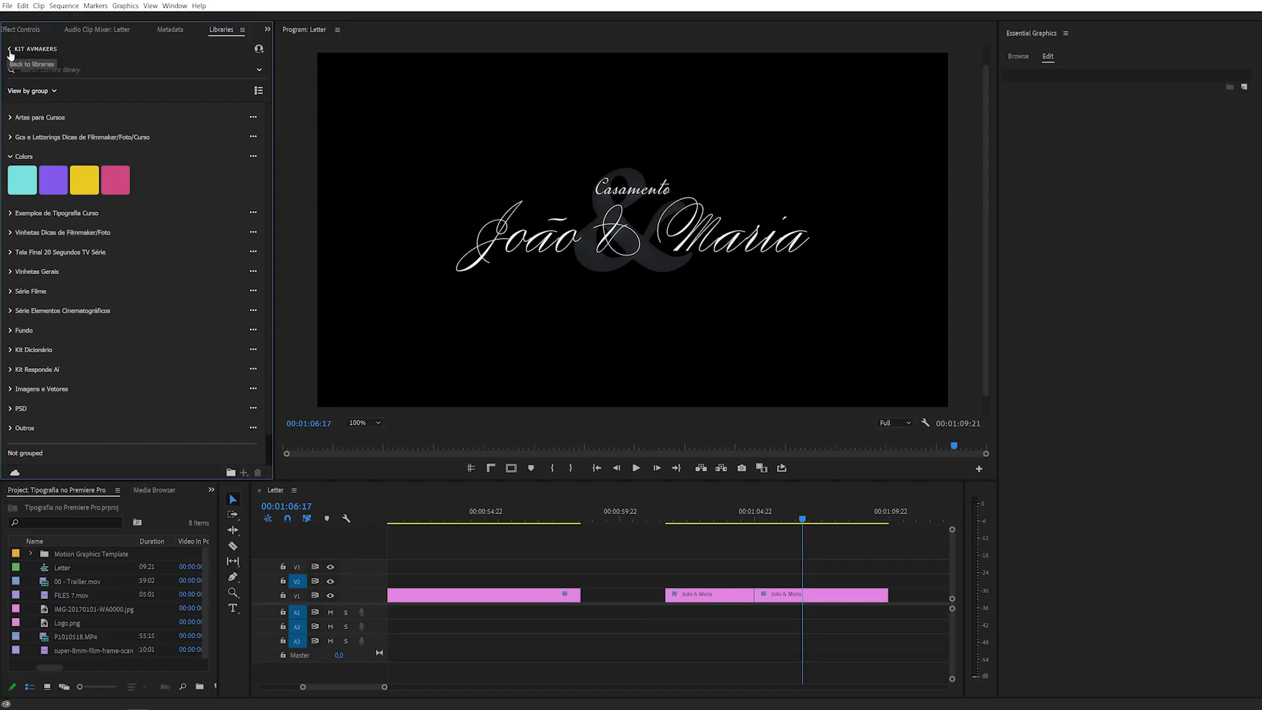
left_click(10, 50)
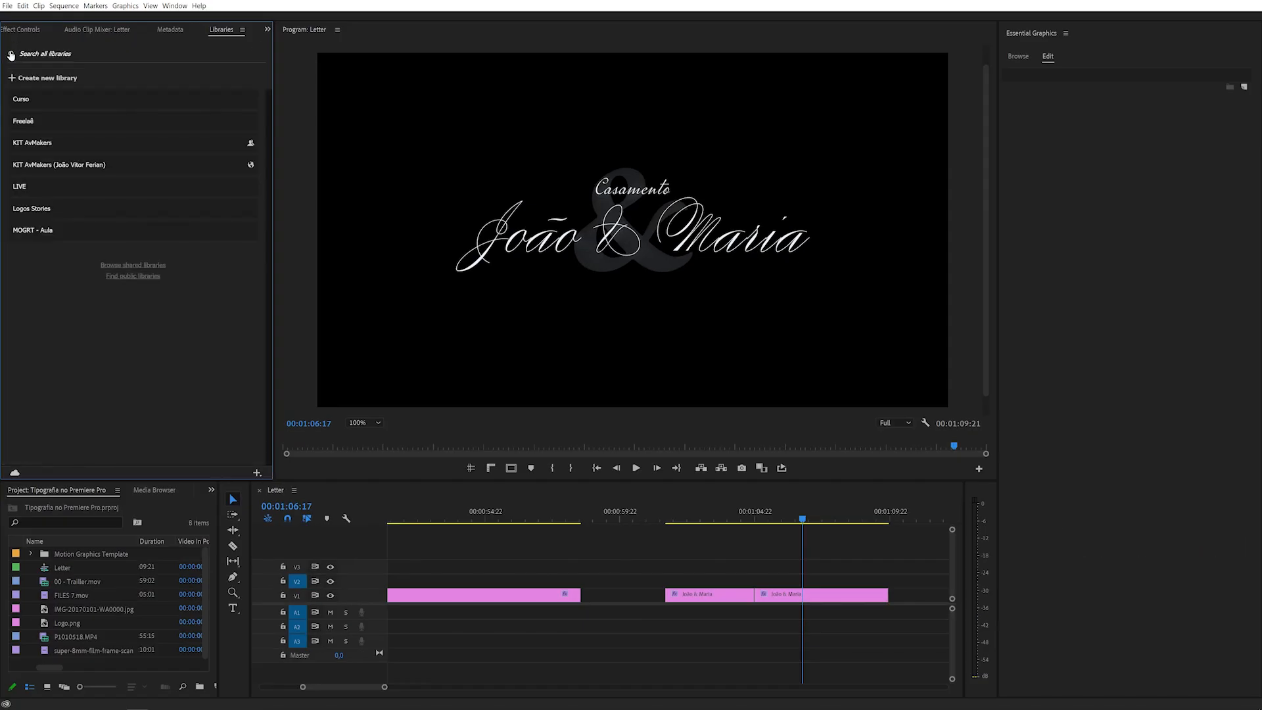
left_click(44, 104)
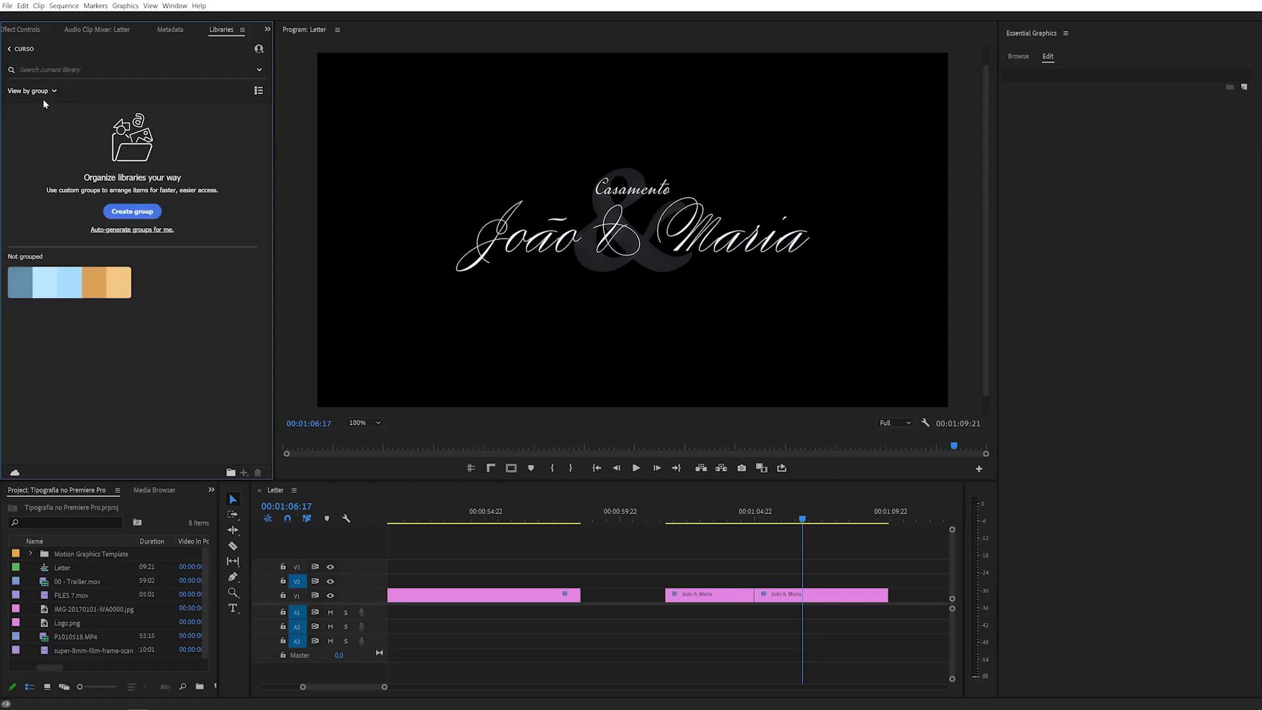
left_click(75, 284)
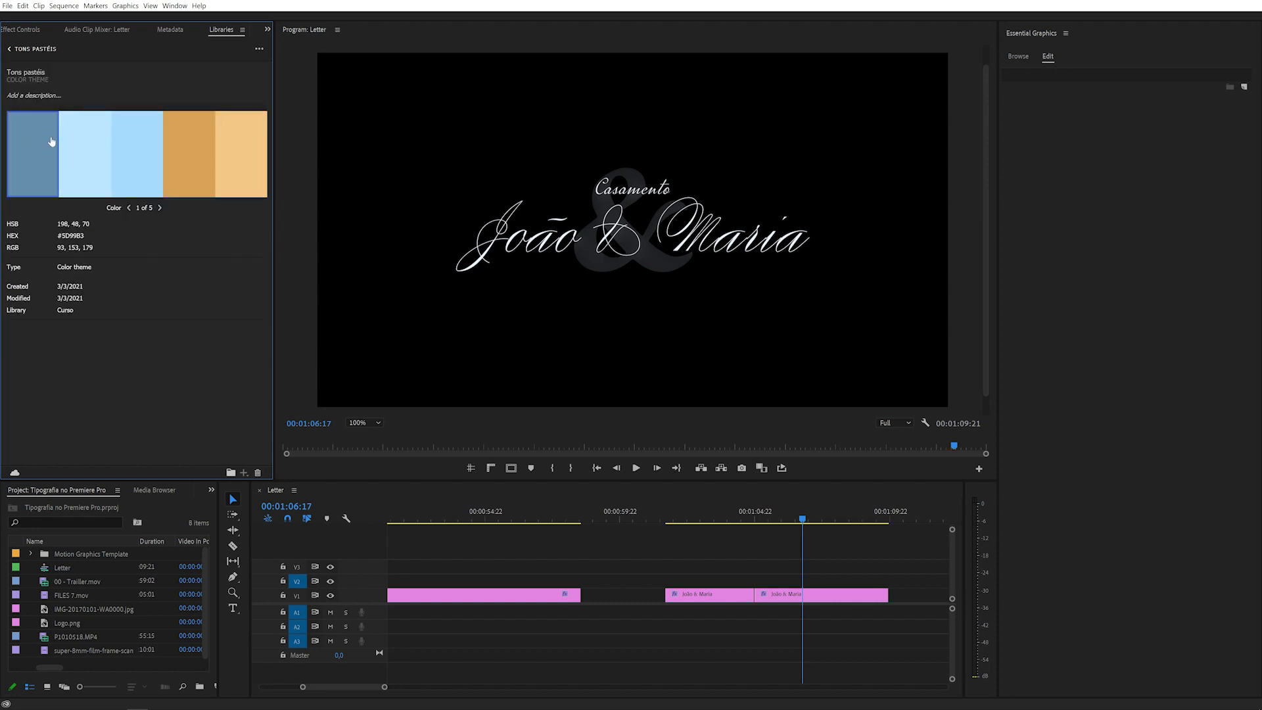
Step: Examine the HSB, HEX and RGB values of the individual colours in the Tons pastéis theme
left_click(80, 140)
left_click(138, 148)
left_click(176, 153)
left_click(240, 155)
left_click(80, 155)
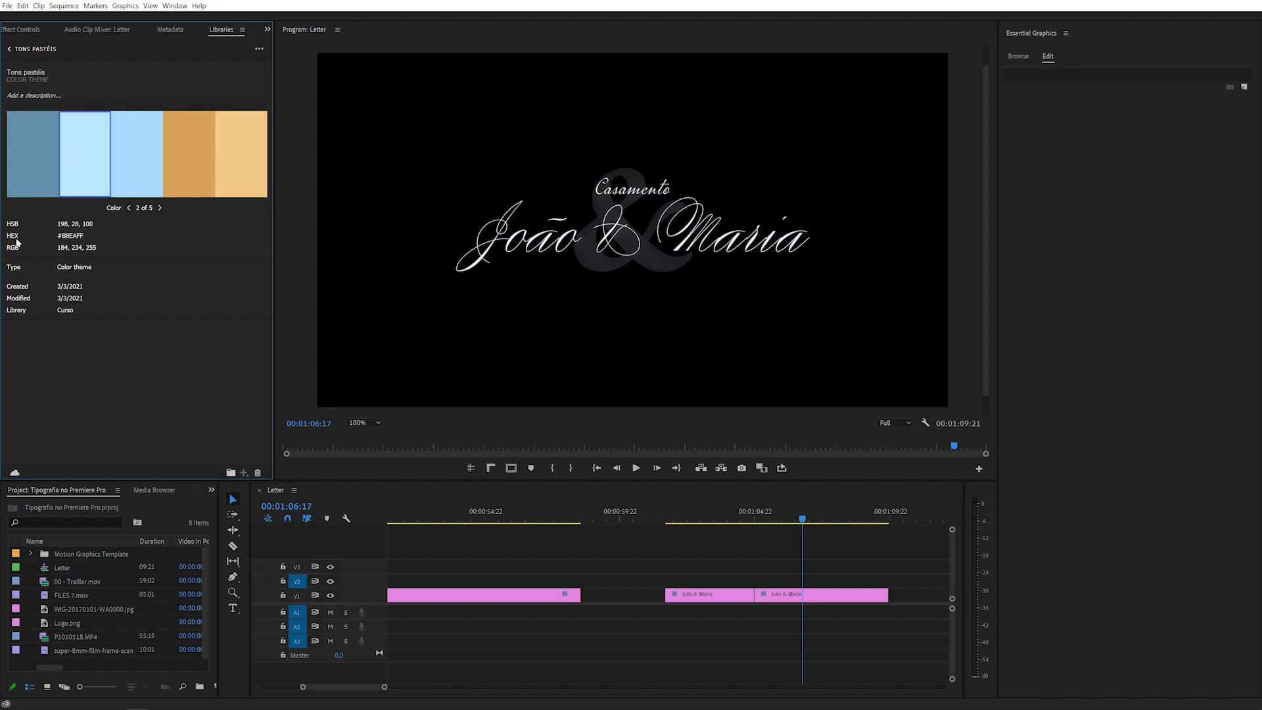
left_click(30, 156)
left_click(143, 169)
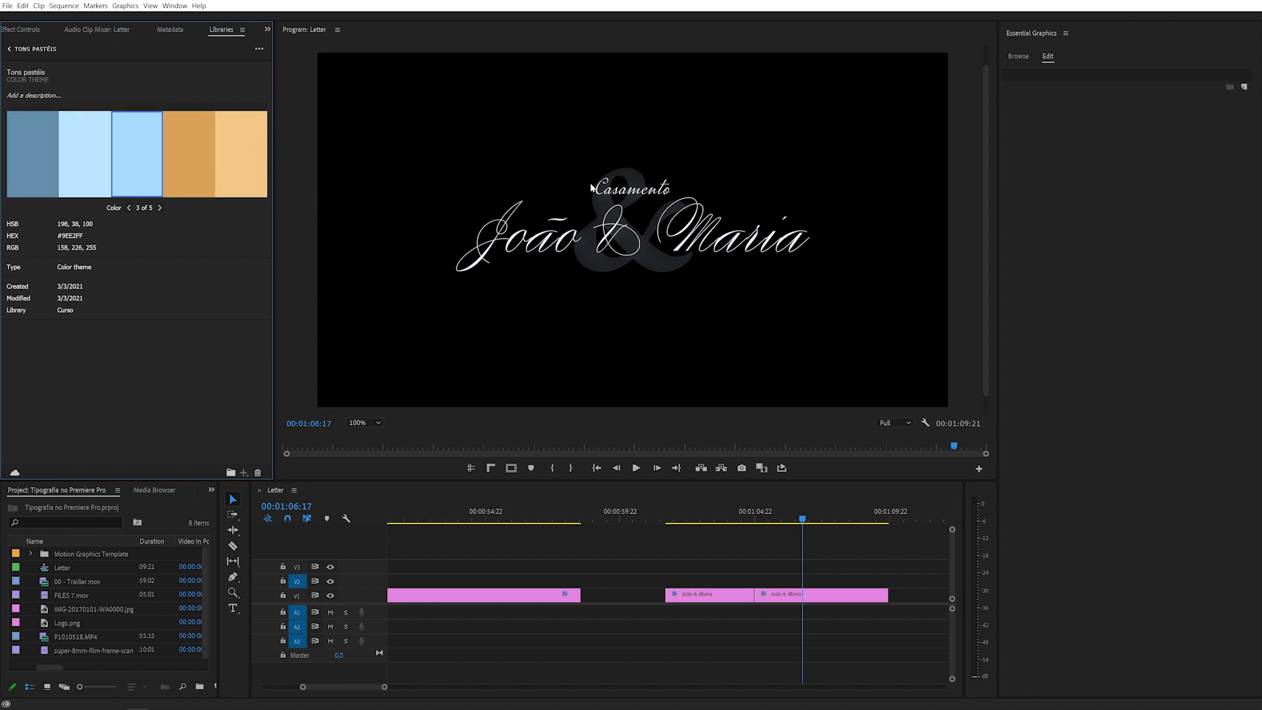
Step: Draw a thin horizontal rectangle under the couple's names in the title and move it slightly down to 1019.8, 631.4
left_click_drag(233, 576, 277, 589)
left_click_drag(494, 252, 809, 261)
key("v")
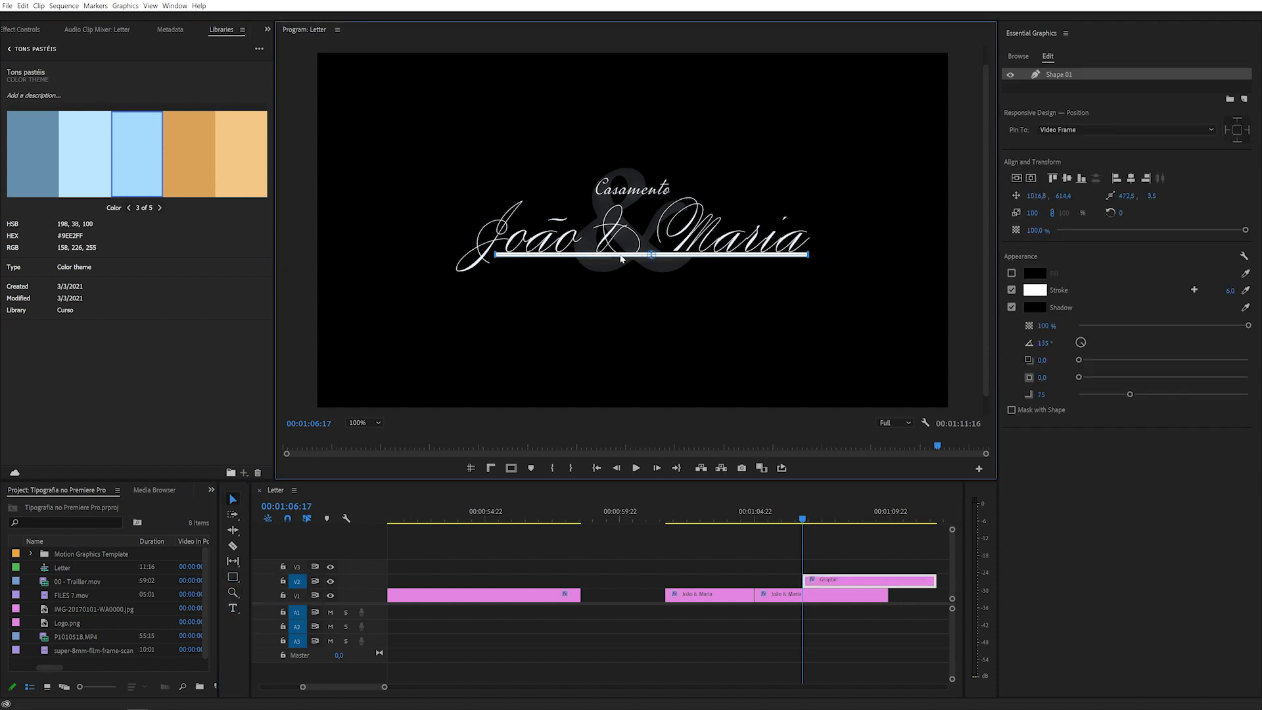
left_click(623, 261)
Step: Turn off the underline shape's stroke and shadow, enable its fill and sample the light orange from the Tons pastéis theme as fill colour
left_click(1012, 290)
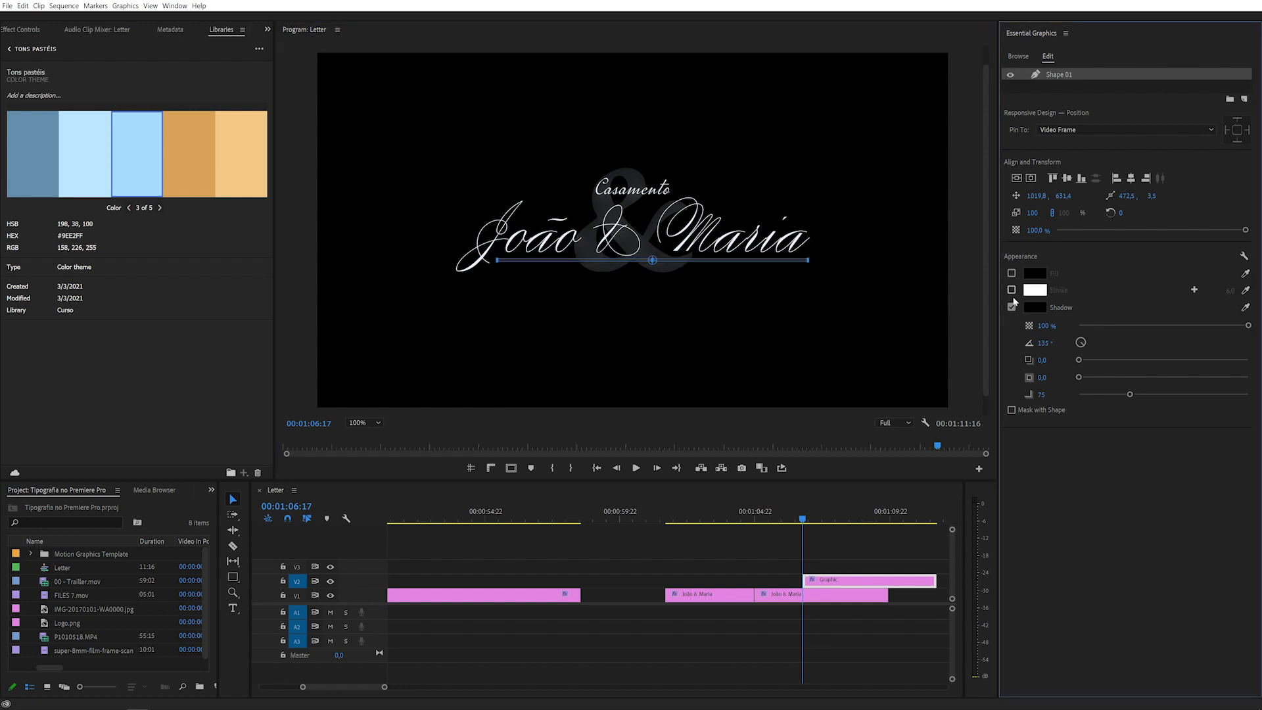
left_click(1012, 307)
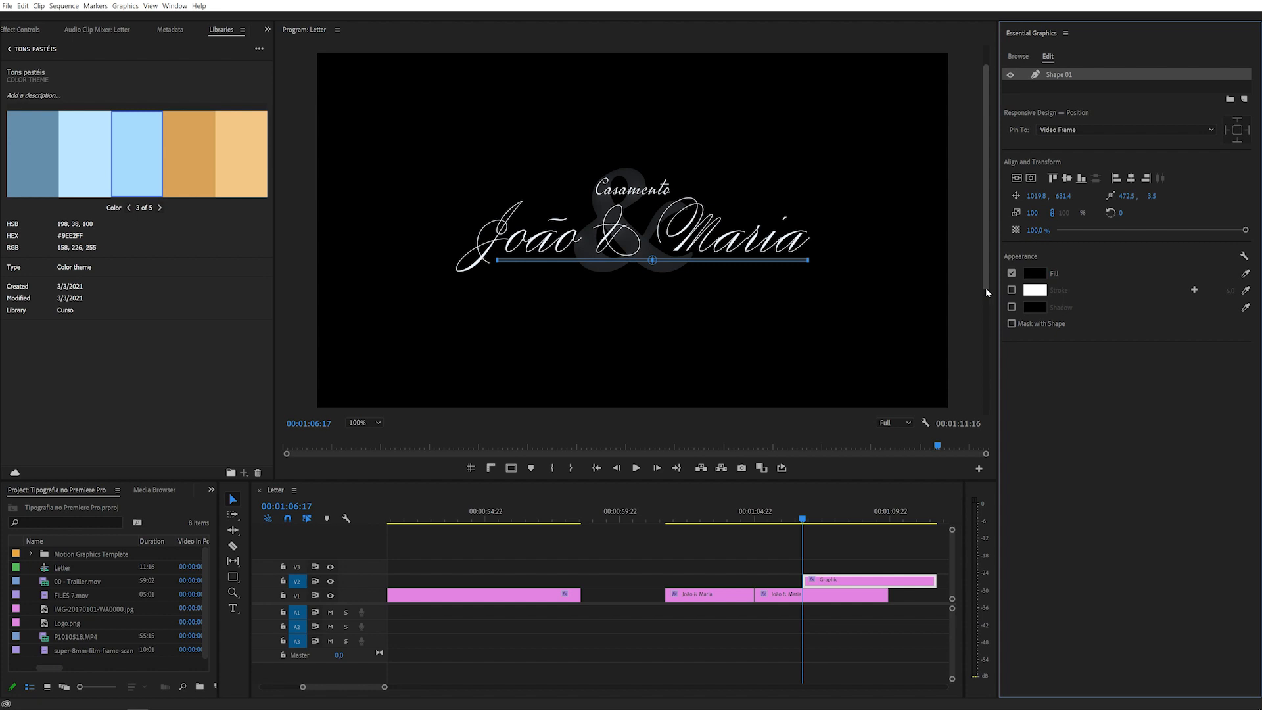
left_click(1246, 274)
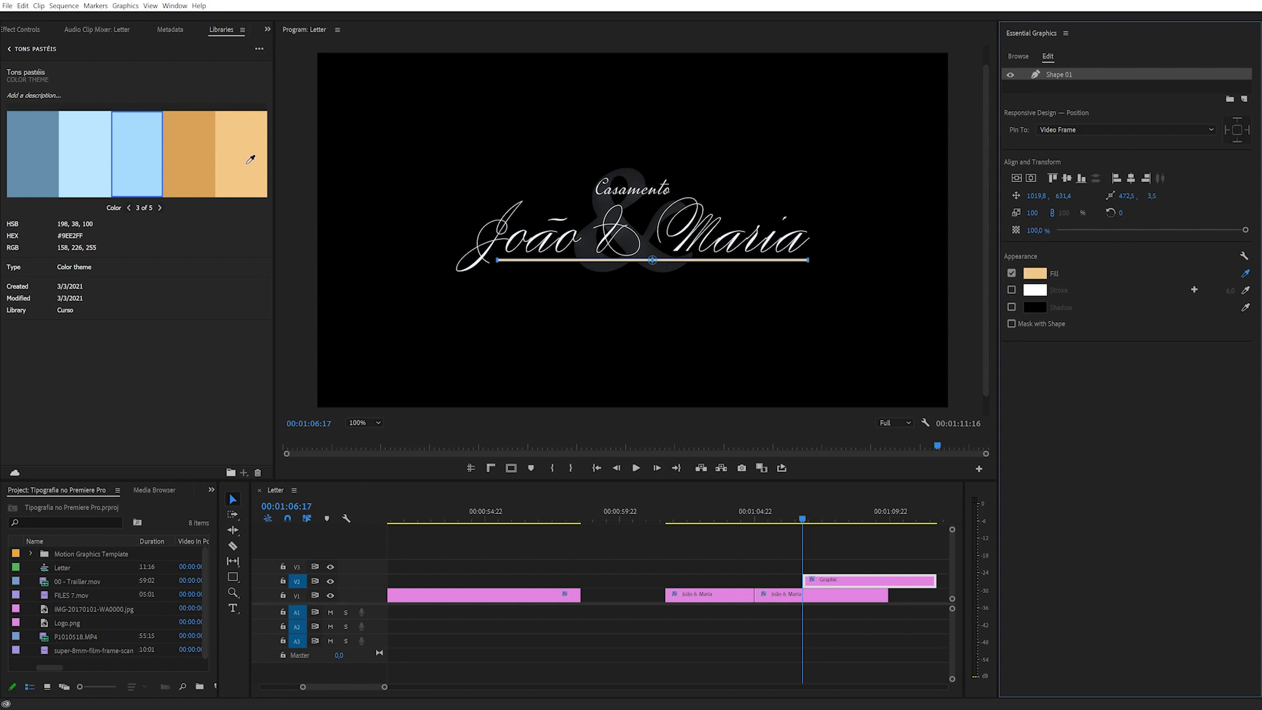
left_click(251, 157)
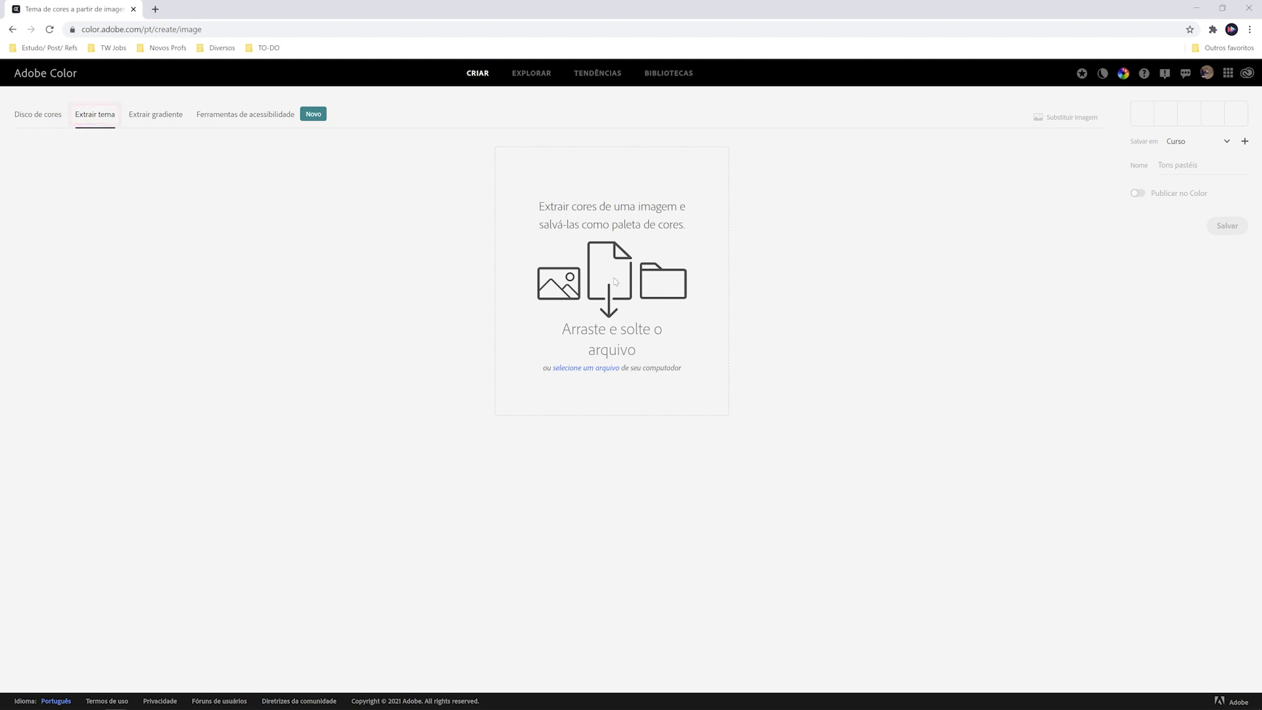
Step: Load the Pôr_do_sol image from the desktop to extract a colour theme from it
left_click(594, 373)
left_click(254, 105)
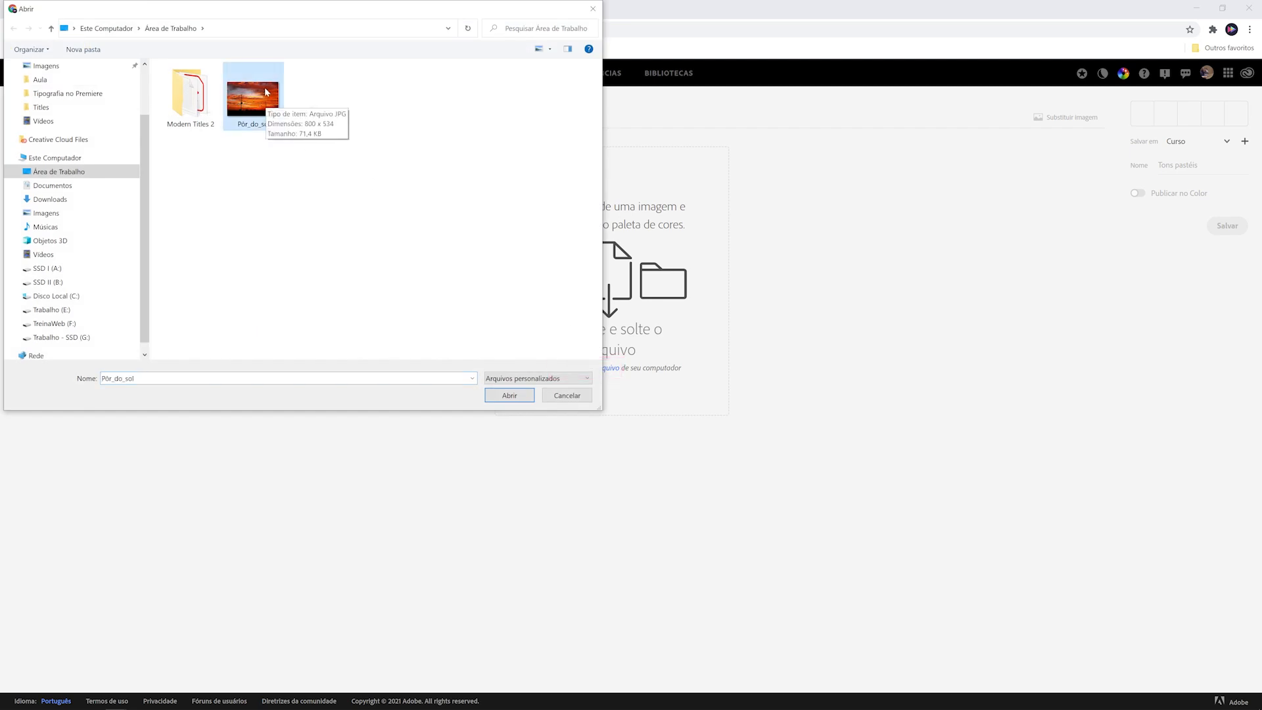
left_click(521, 398)
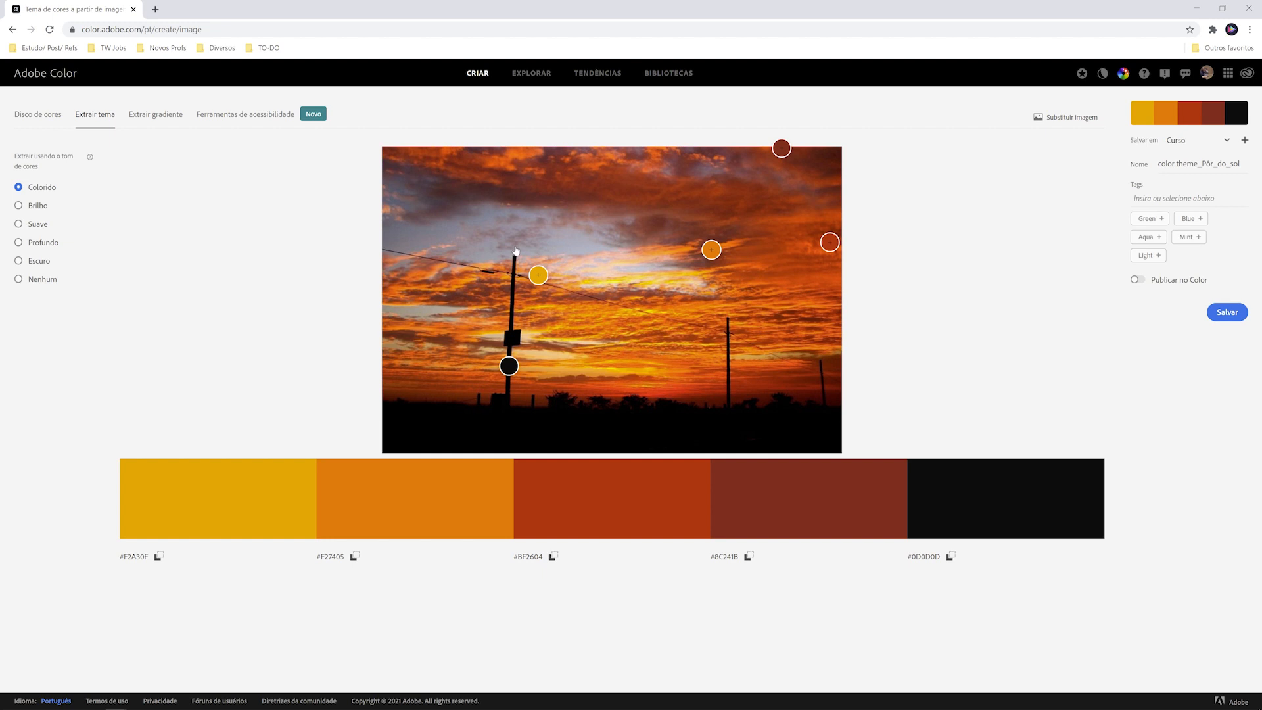
Step: Move the black colour sample onto the greyish clouds in the sunset image and copy its hex code #AEB0BF
left_click_drag(509, 365, 586, 245)
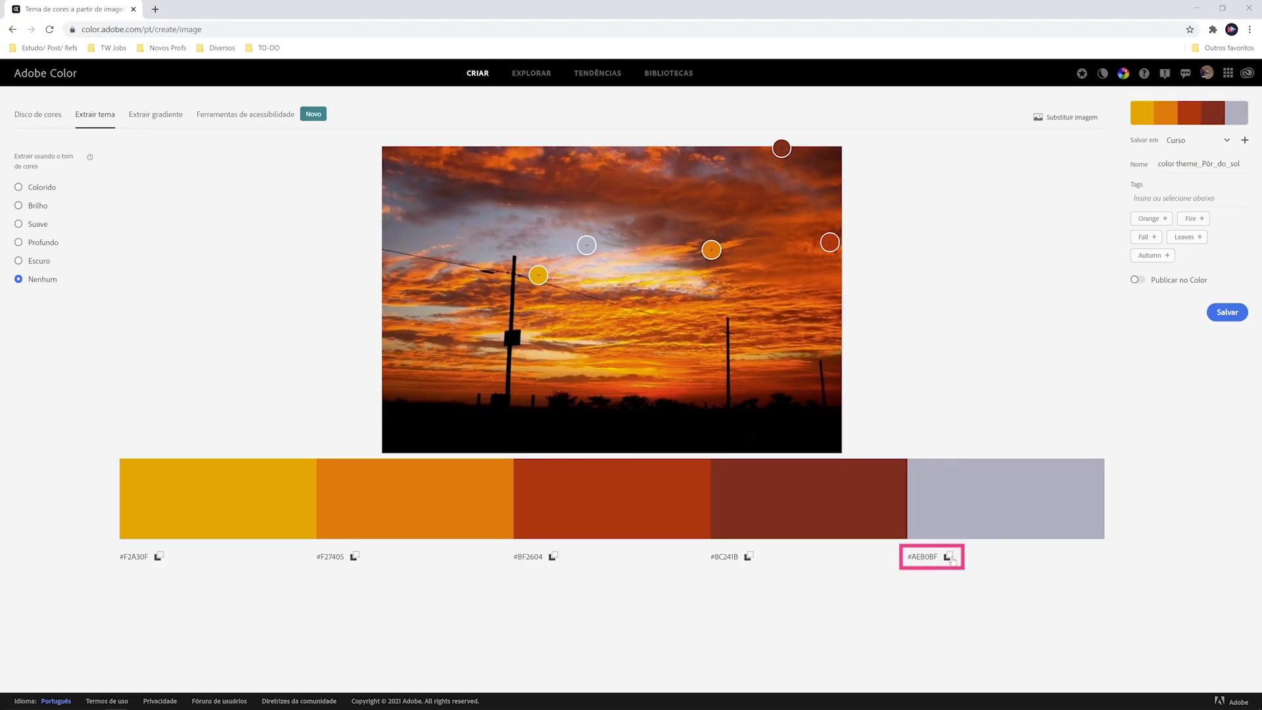
left_click(949, 558)
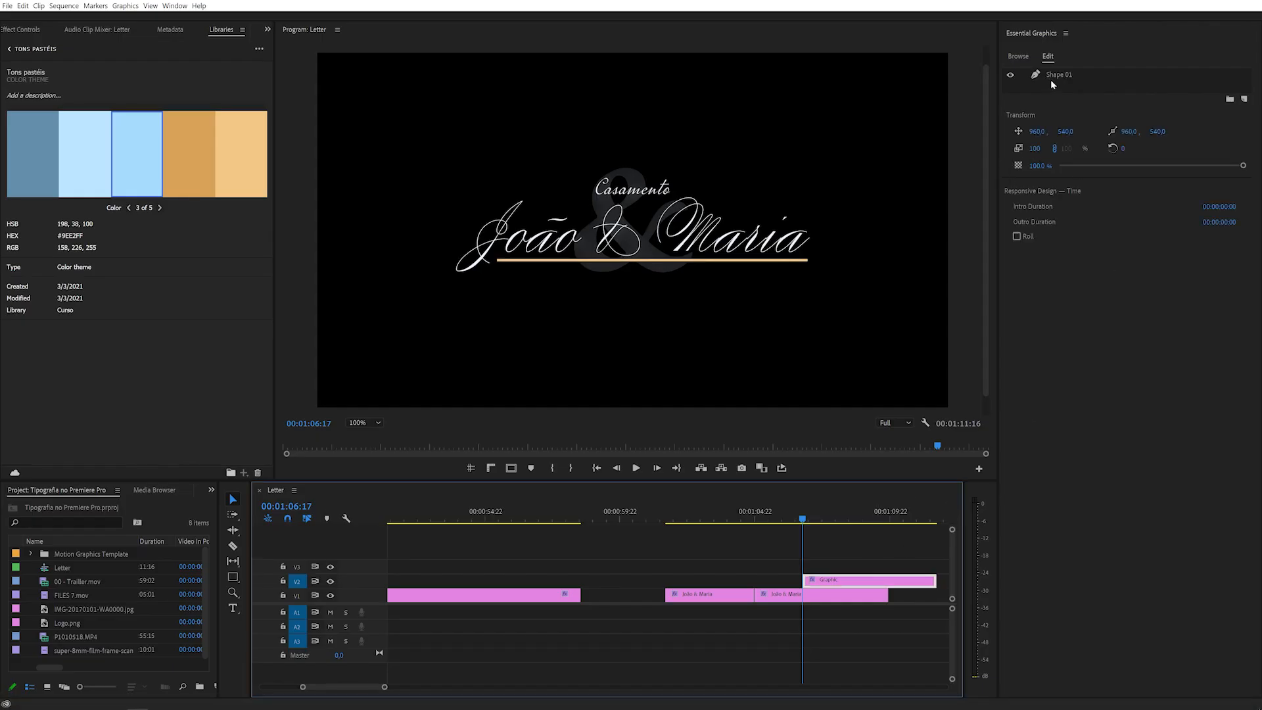
Step: Set the fill of the underline shape, Shape 01, to the copied hex colour #AEB0BF
left_click(1053, 77)
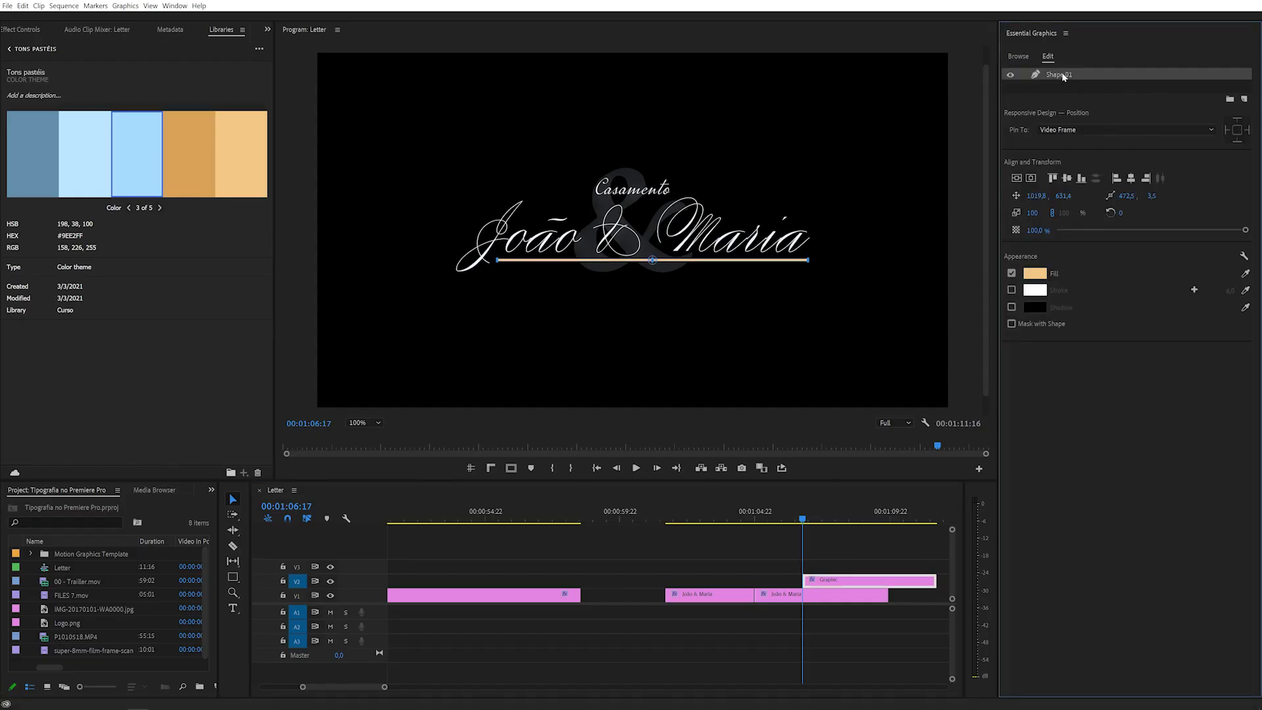
left_click(1033, 276)
left_click(758, 492)
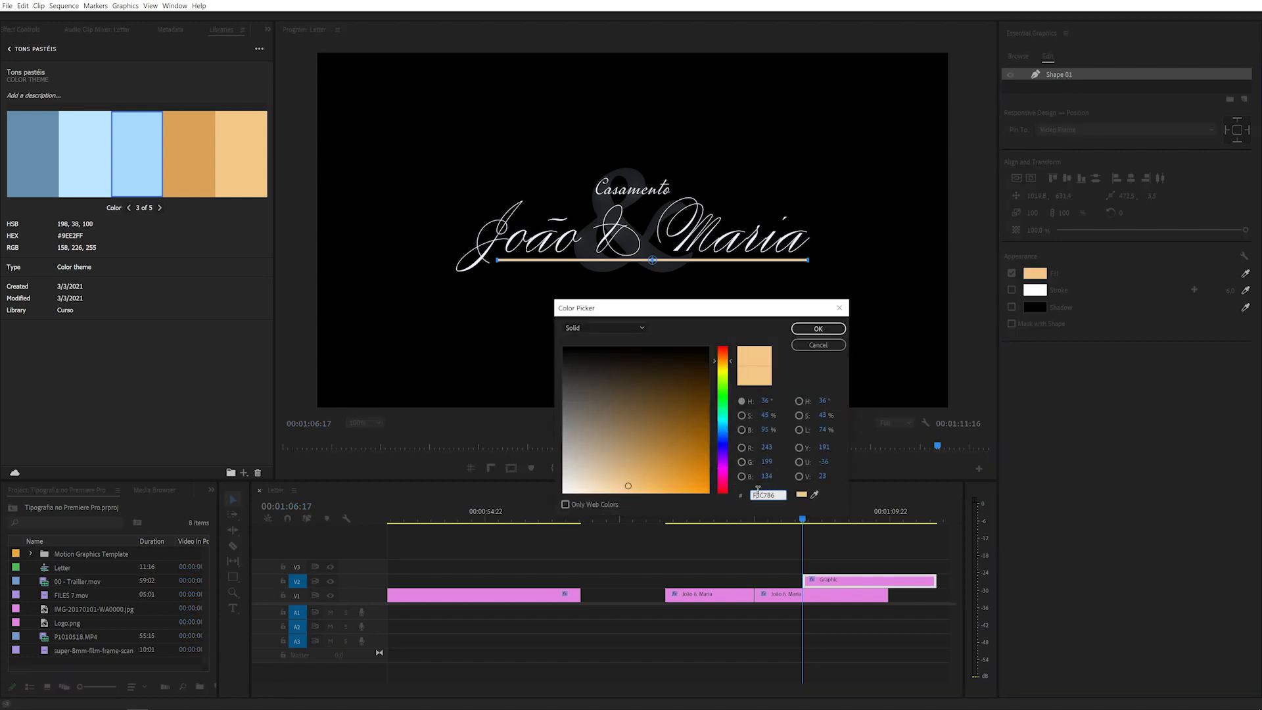
key("ctrl+v")
left_click(818, 330)
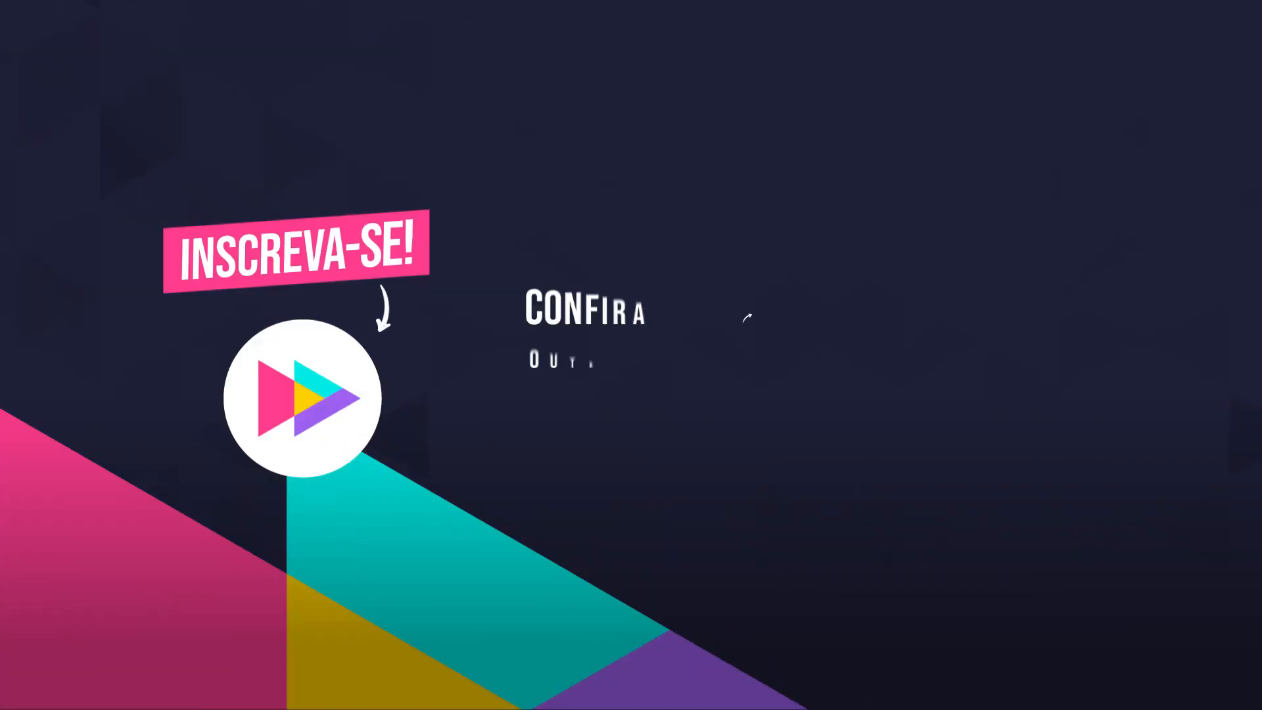